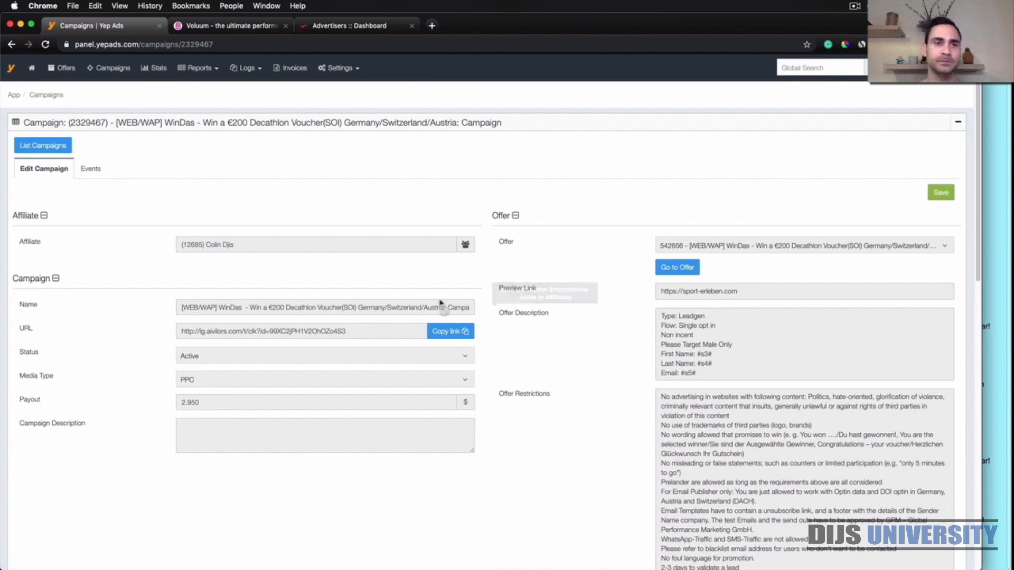
double_click(229, 123)
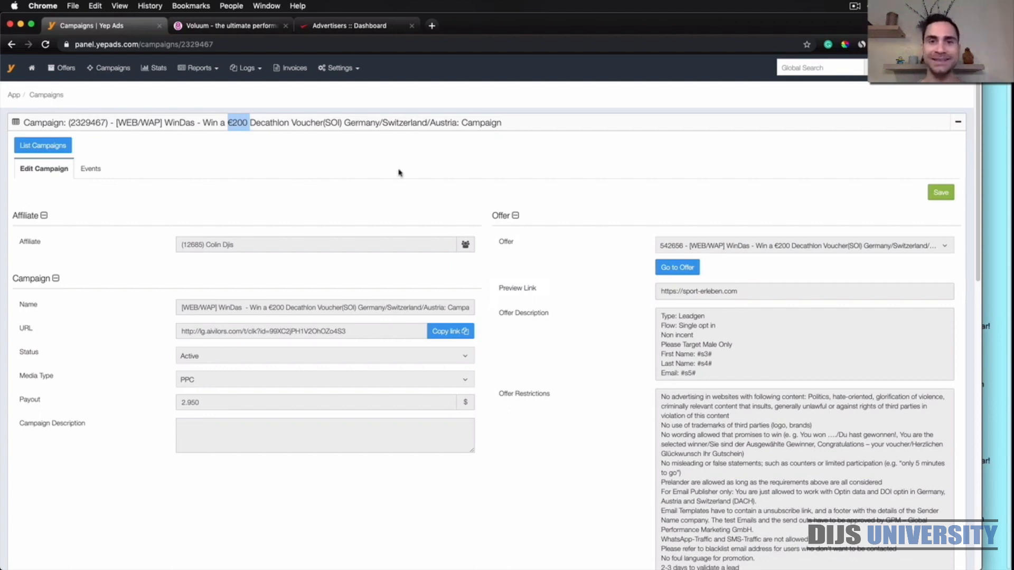
scroll(598, 361, "down", 1)
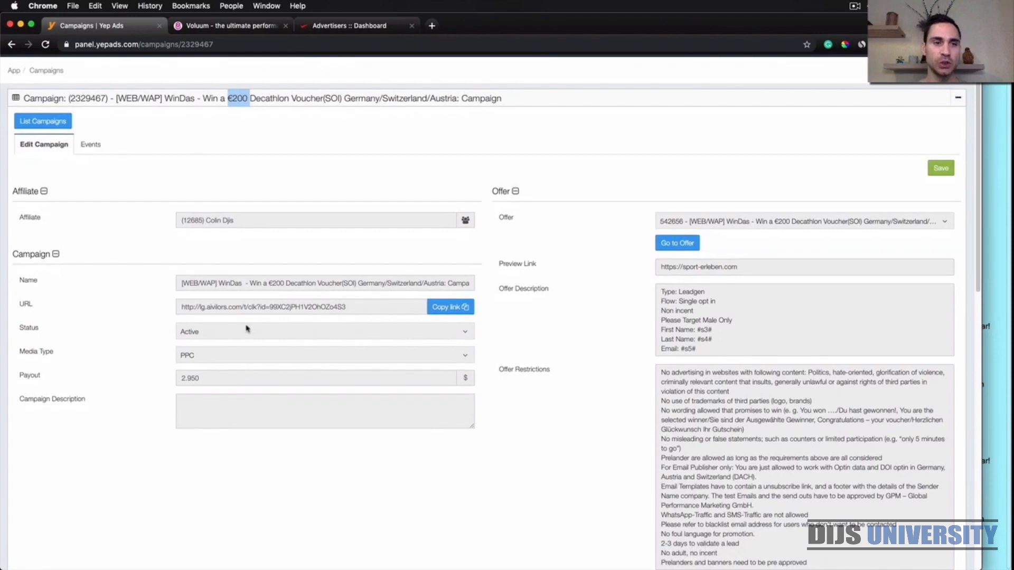
triple_click(312, 310)
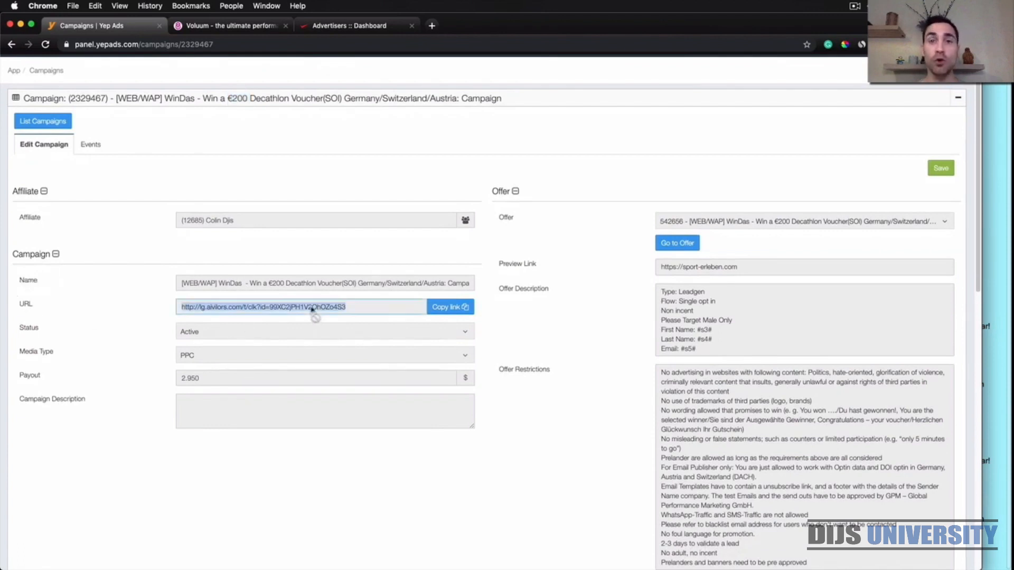
left_click(296, 159)
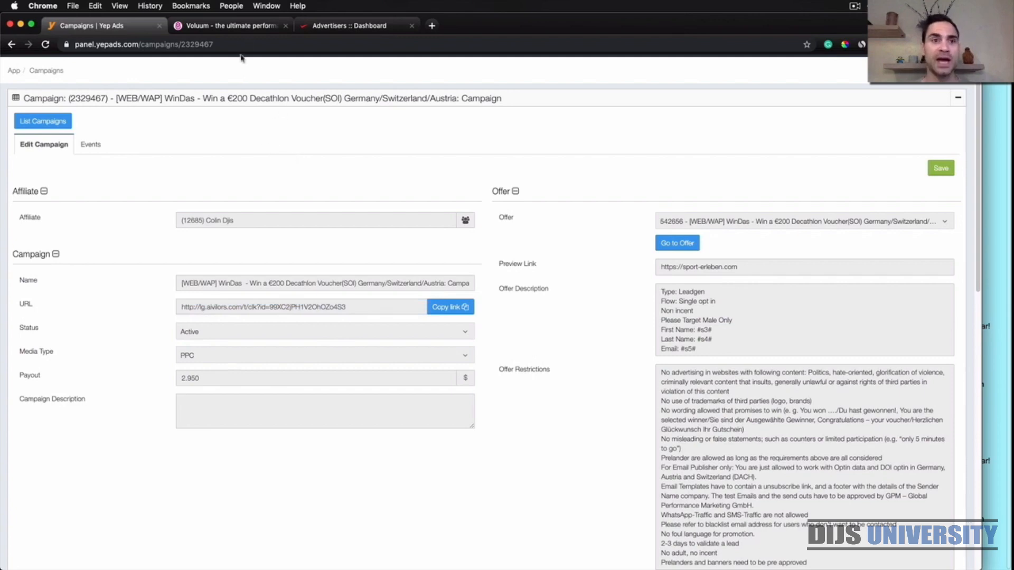
- Switch to Voluum, load the Yepads template for a new affiliate network, and close its settings without saving
left_click(242, 27)
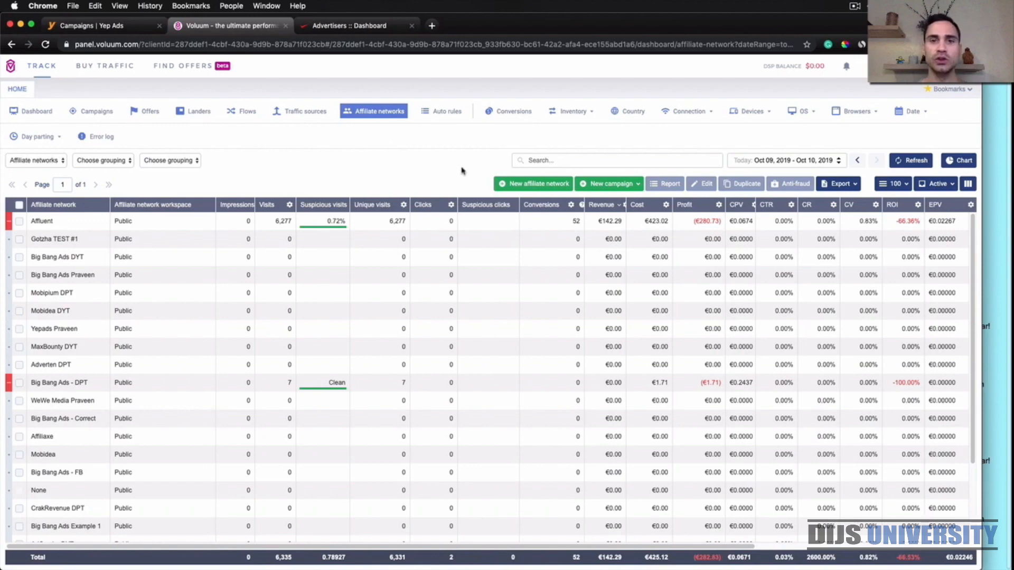
left_click(505, 190)
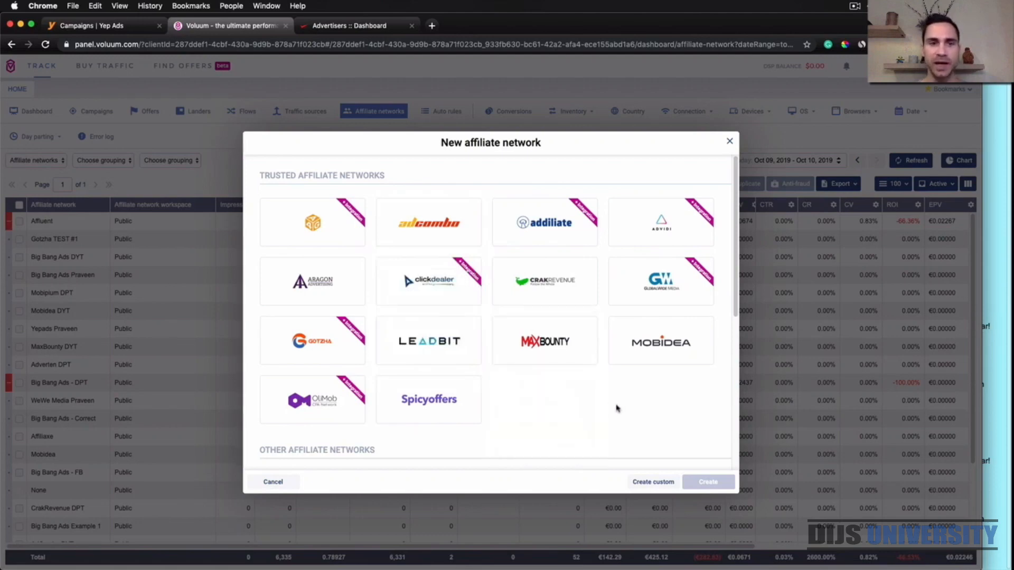
scroll(617, 408, "down", 5)
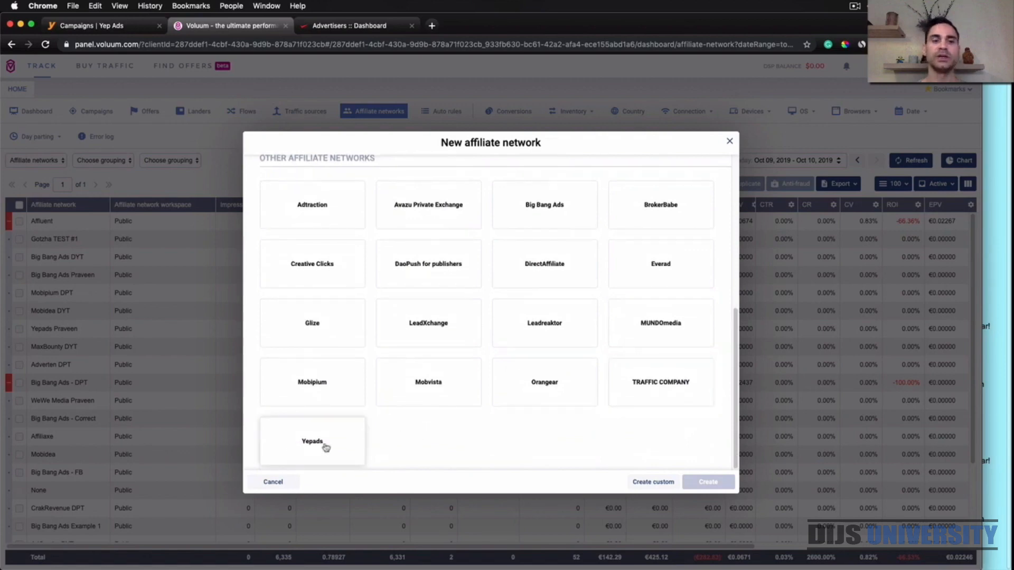
left_click(326, 447)
left_click(710, 483)
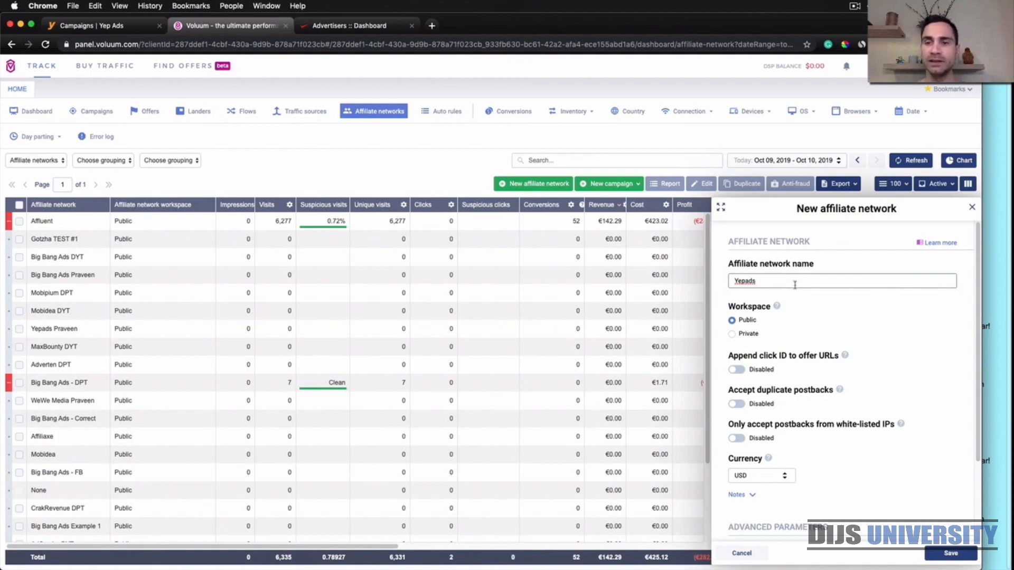
scroll(946, 409, "down", 3)
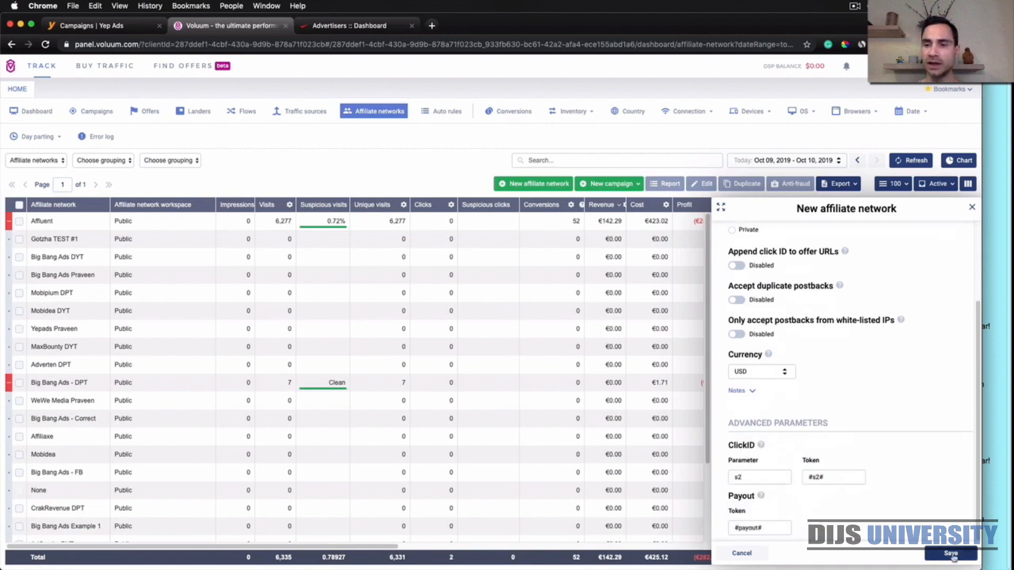
scroll(928, 369, "up", 1)
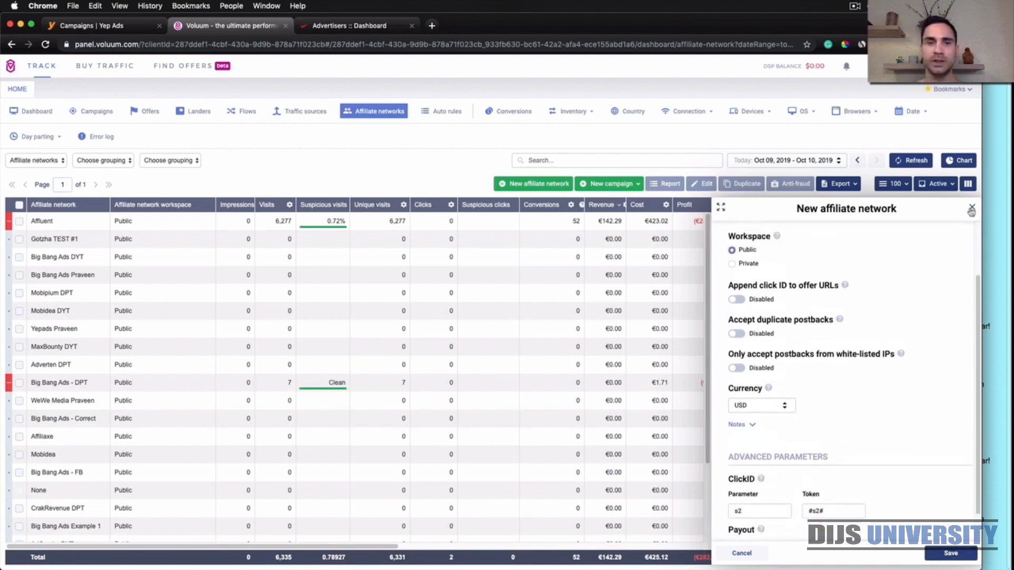
left_click(971, 208)
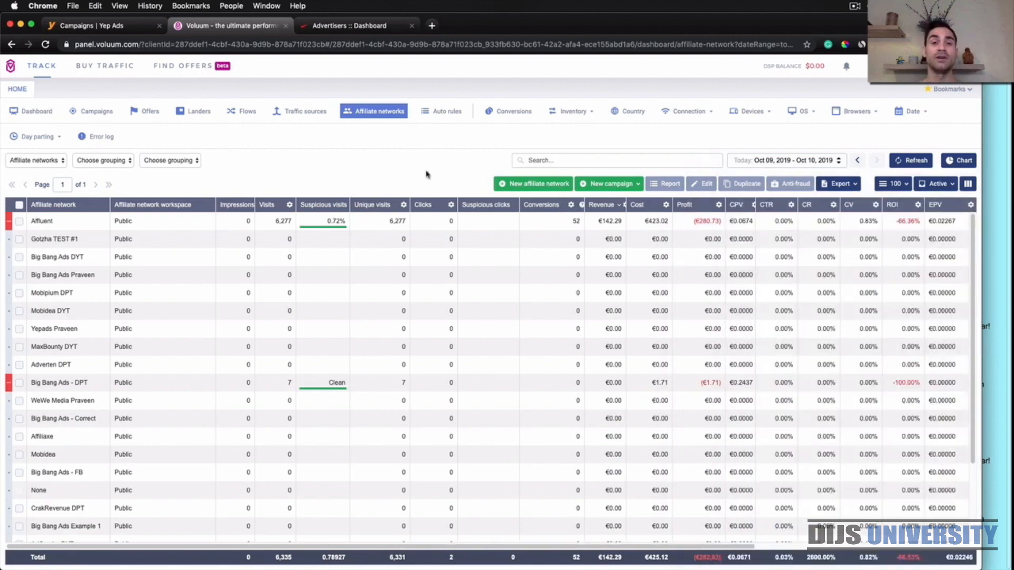
- Load the MGID template for a new traffic source, and close its settings without saving
left_click(303, 115)
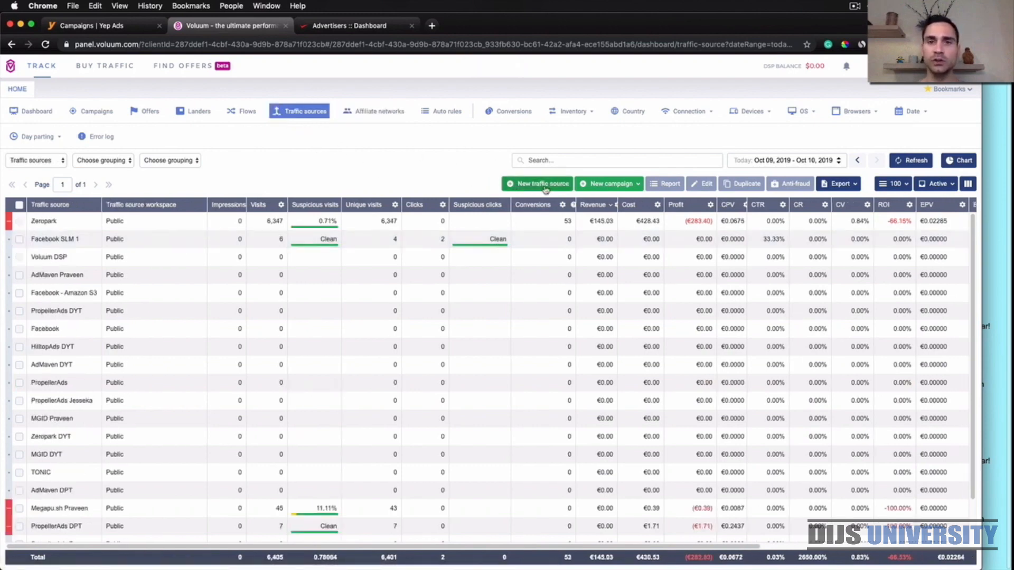
left_click(508, 189)
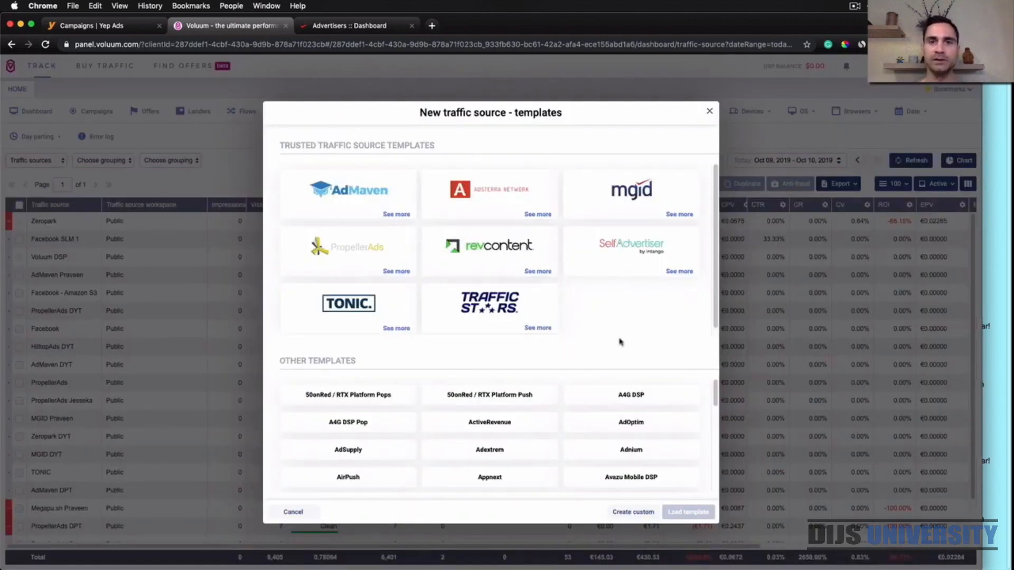
left_click(632, 198)
left_click(685, 513)
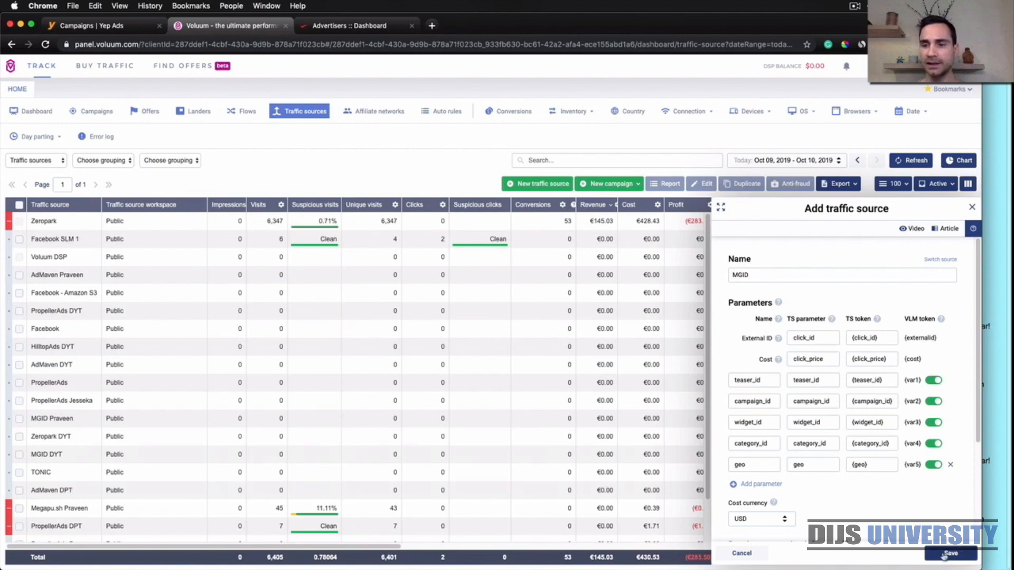
left_click(972, 208)
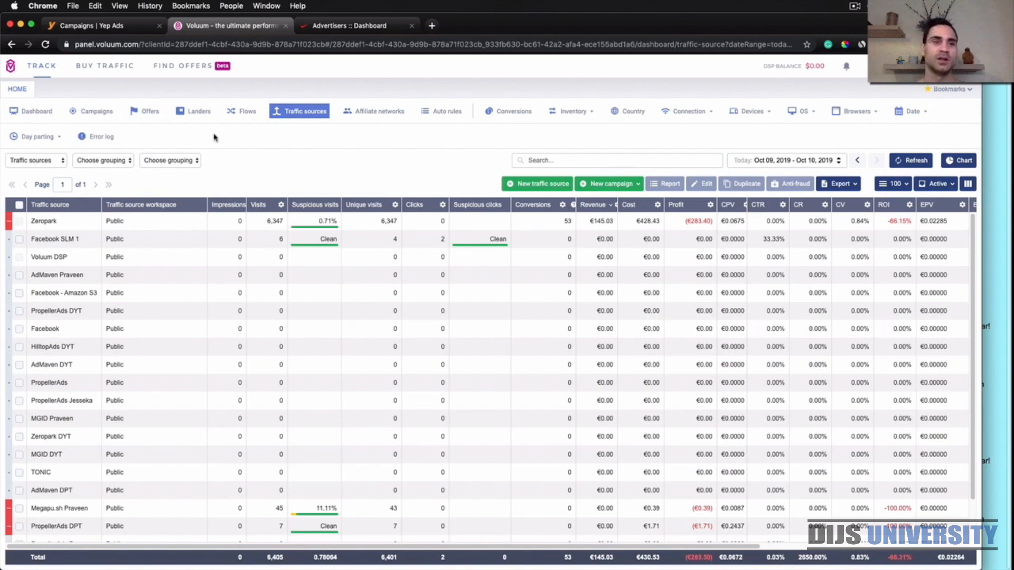
- Start a new offer with Yep Ads DYT as the affiliate network and Germany as the country tag
left_click(151, 118)
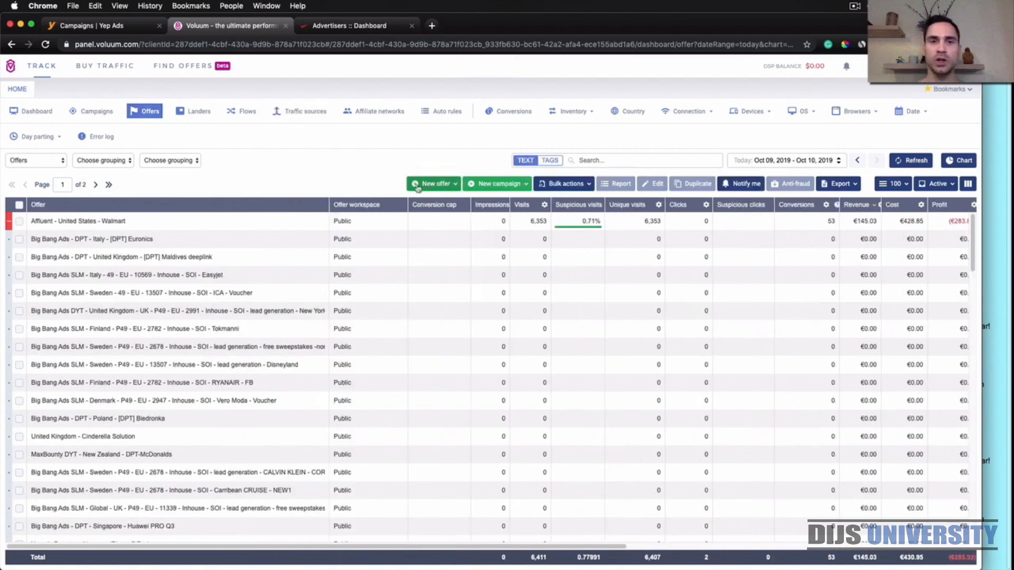
left_click(423, 185)
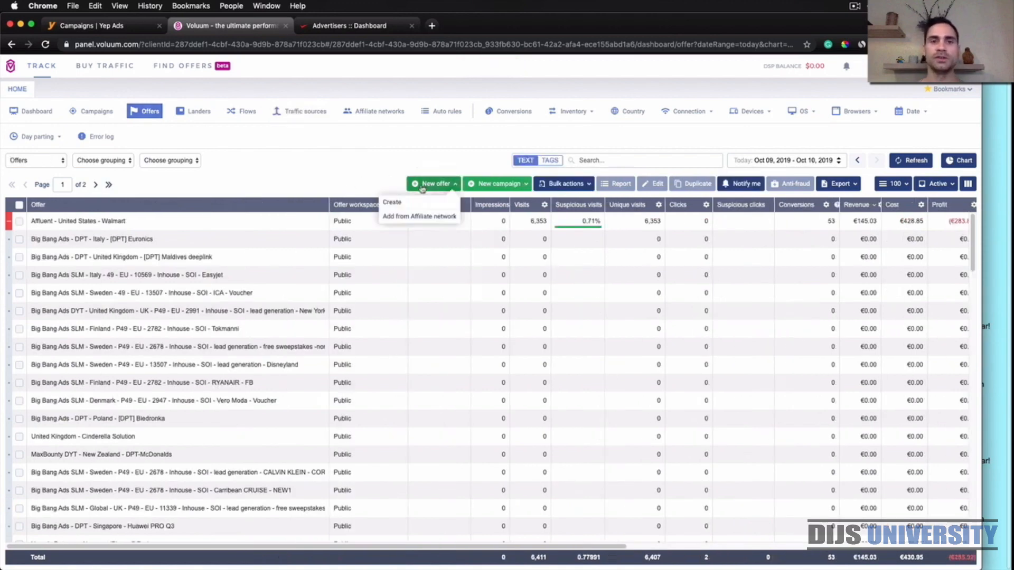
left_click(394, 204)
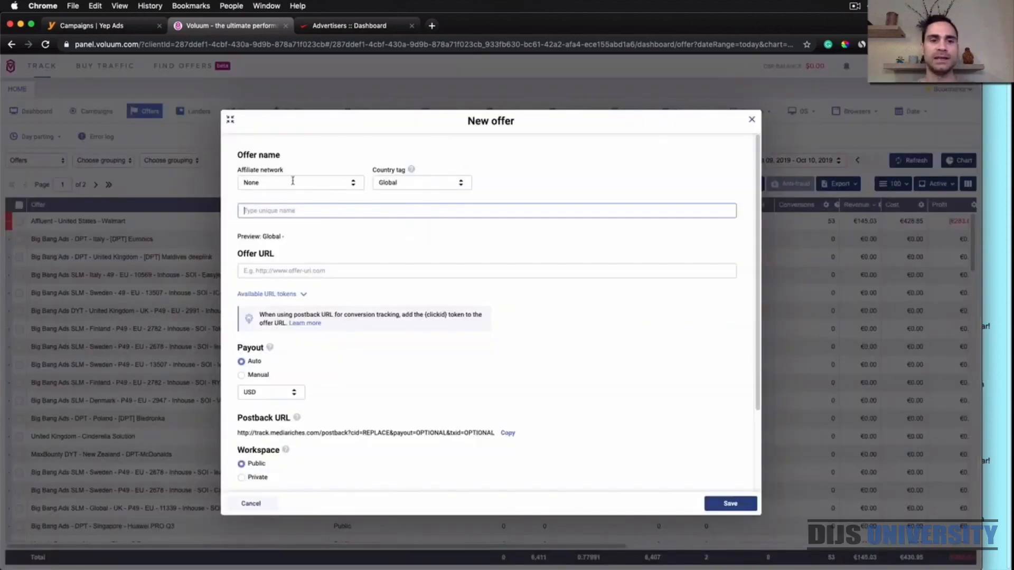
left_click(351, 182)
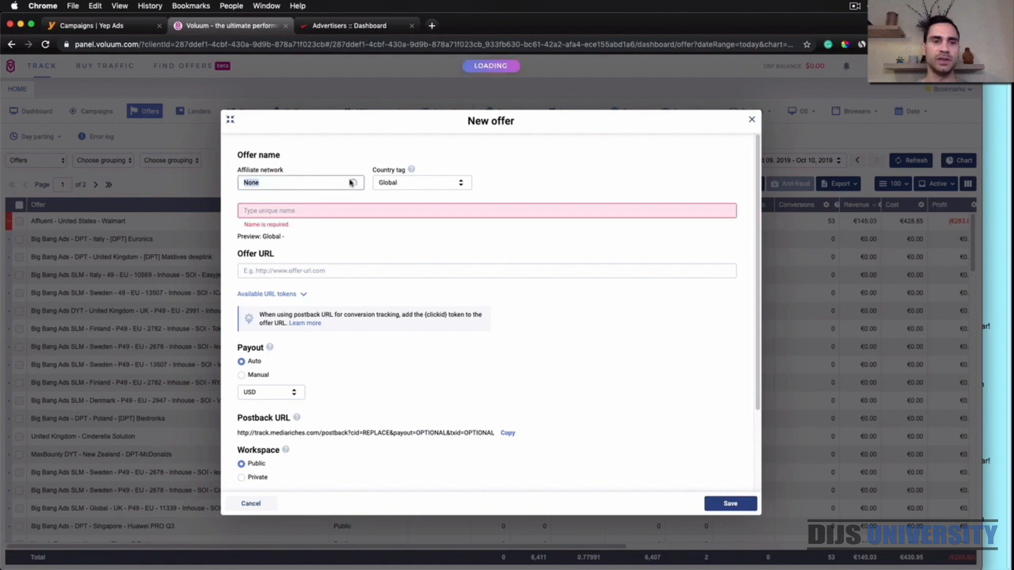
left_click(328, 184)
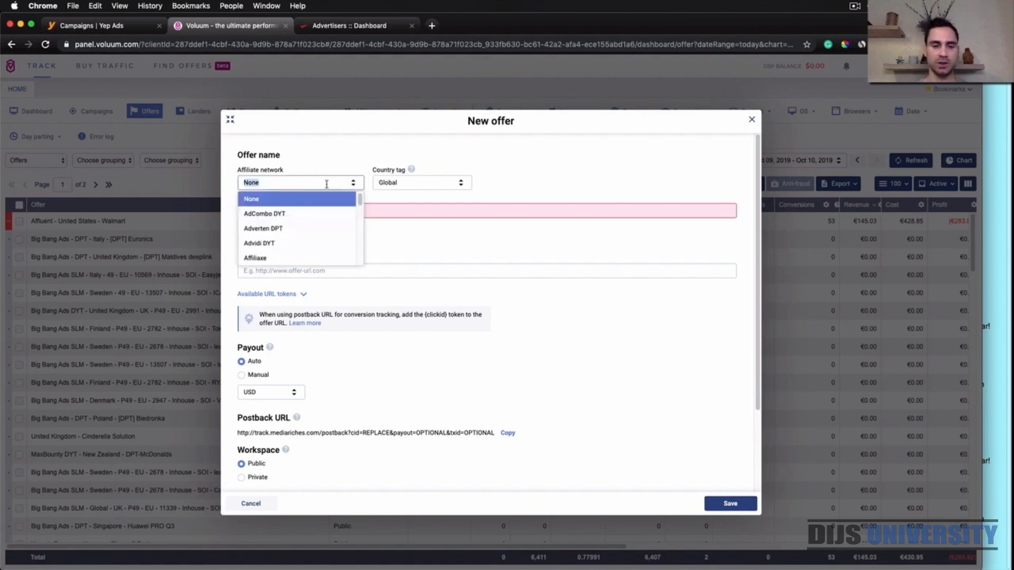
type("yep")
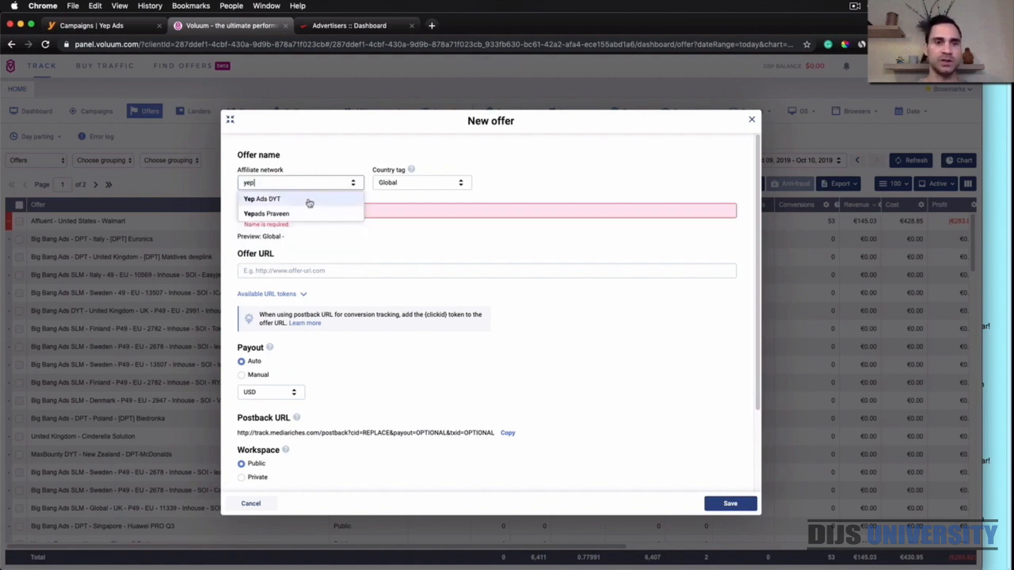
left_click(308, 199)
left_click(417, 185)
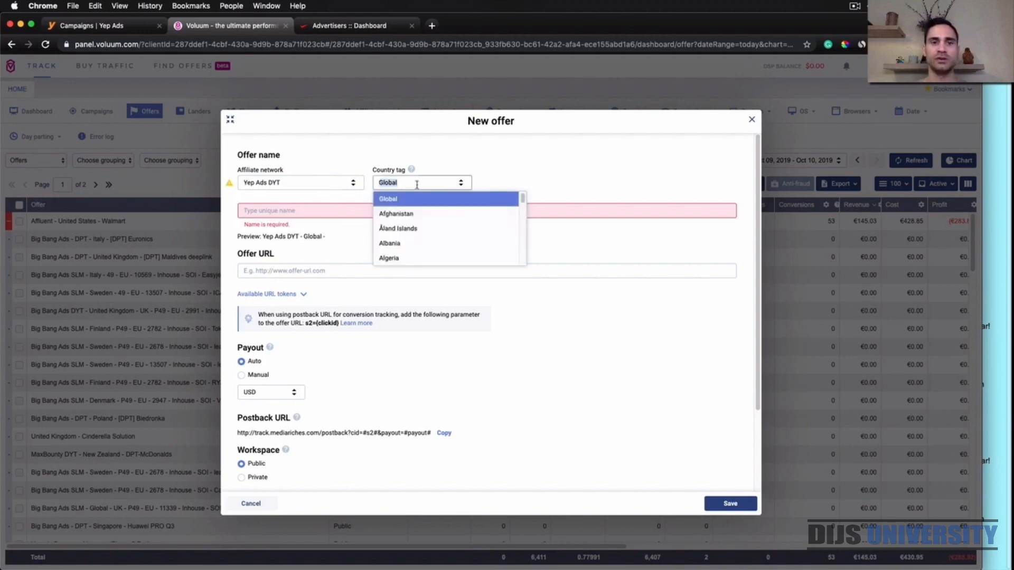
type("germa")
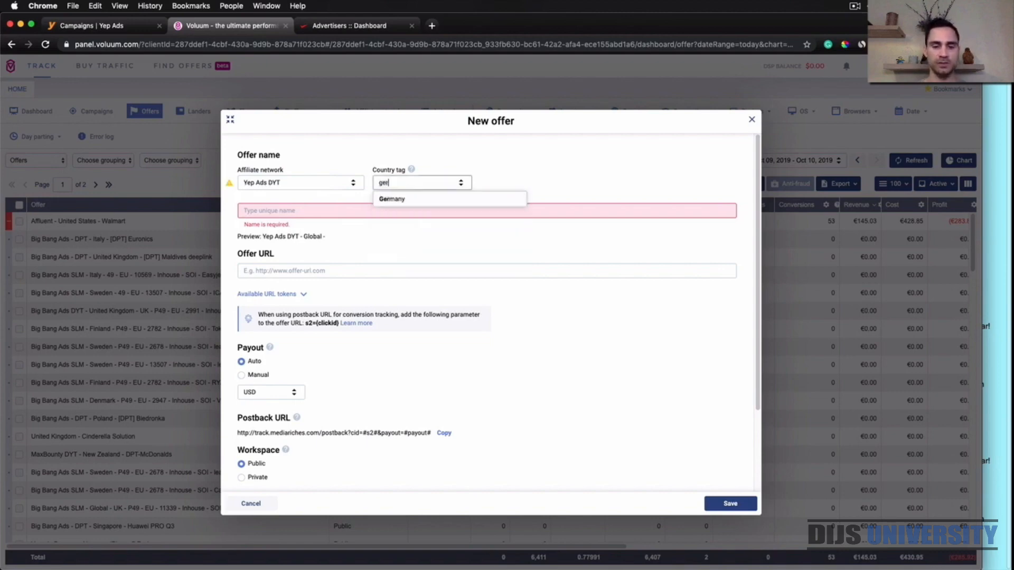
left_click(400, 199)
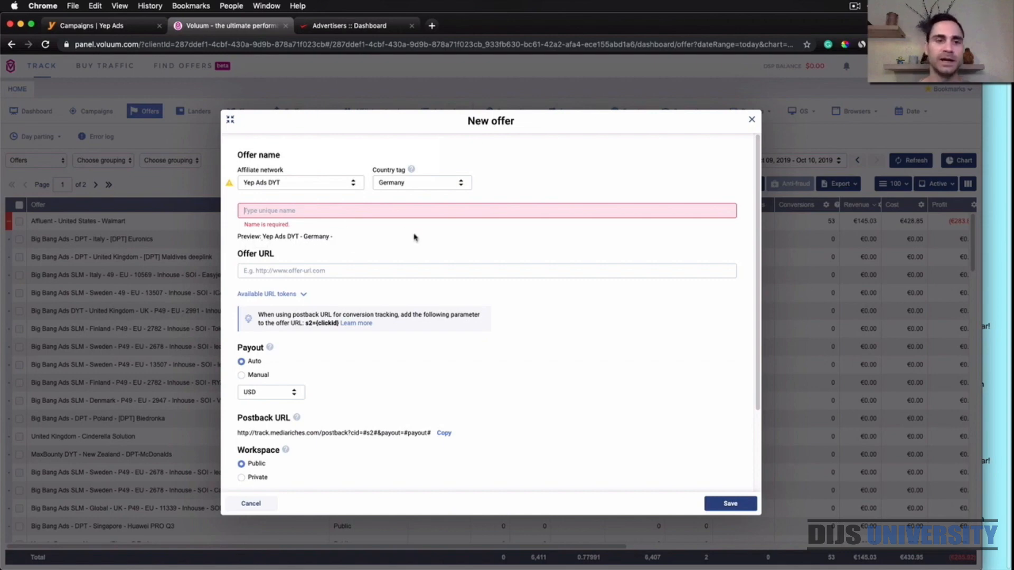
- Name the new offer Decathlon, without any trailing space
left_click(288, 214)
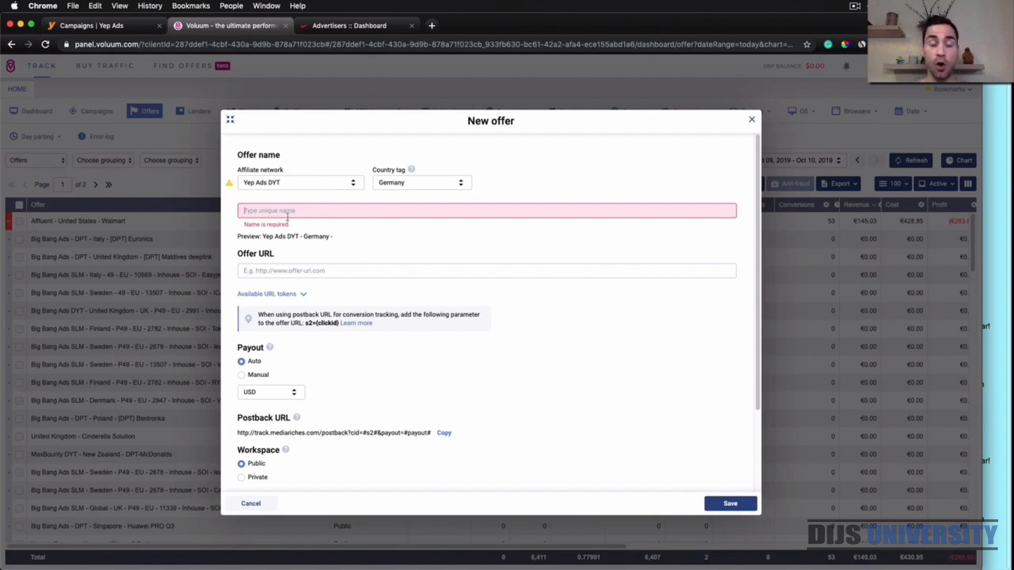
type("D")
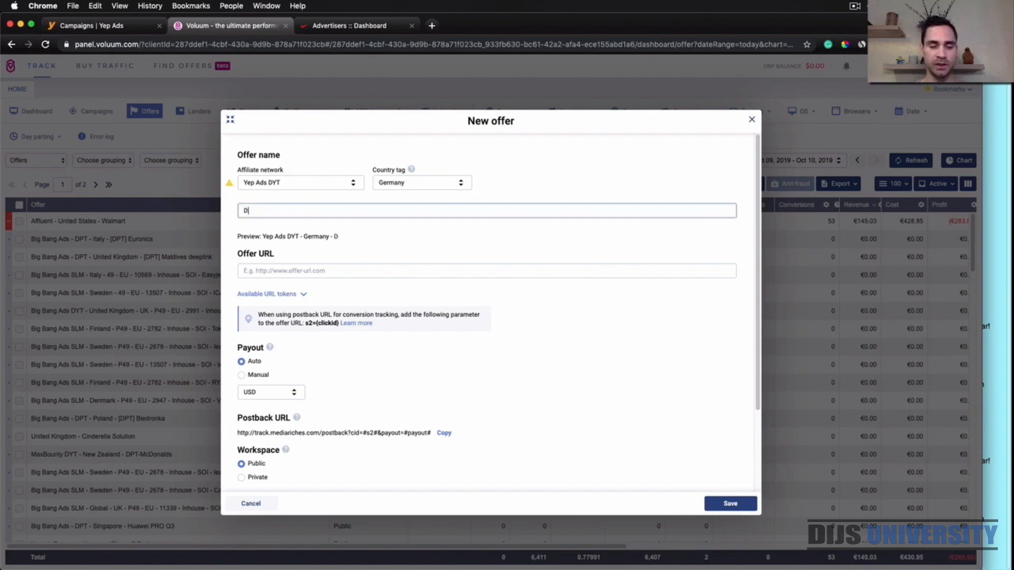
type("ecat")
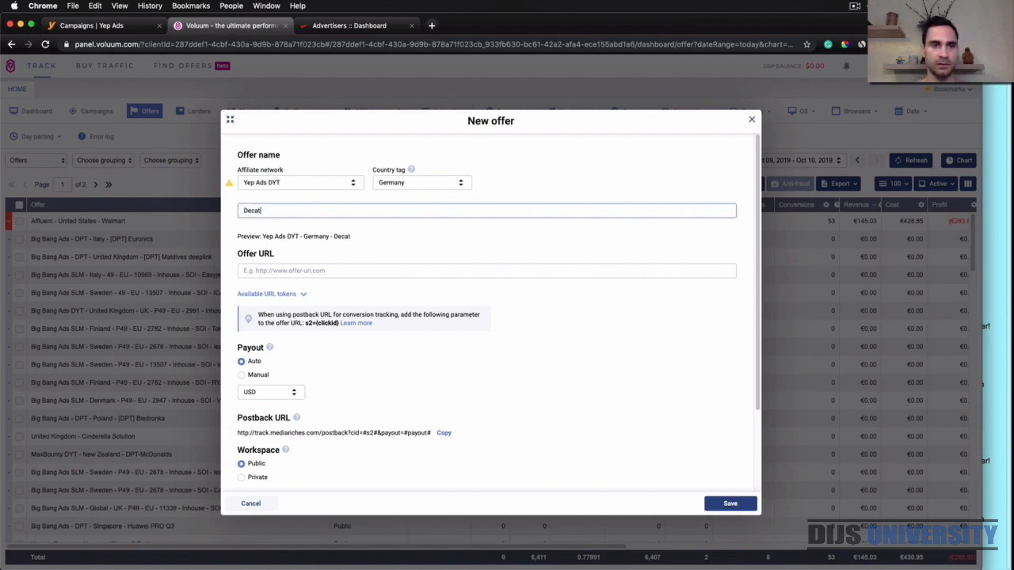
type("hlo")
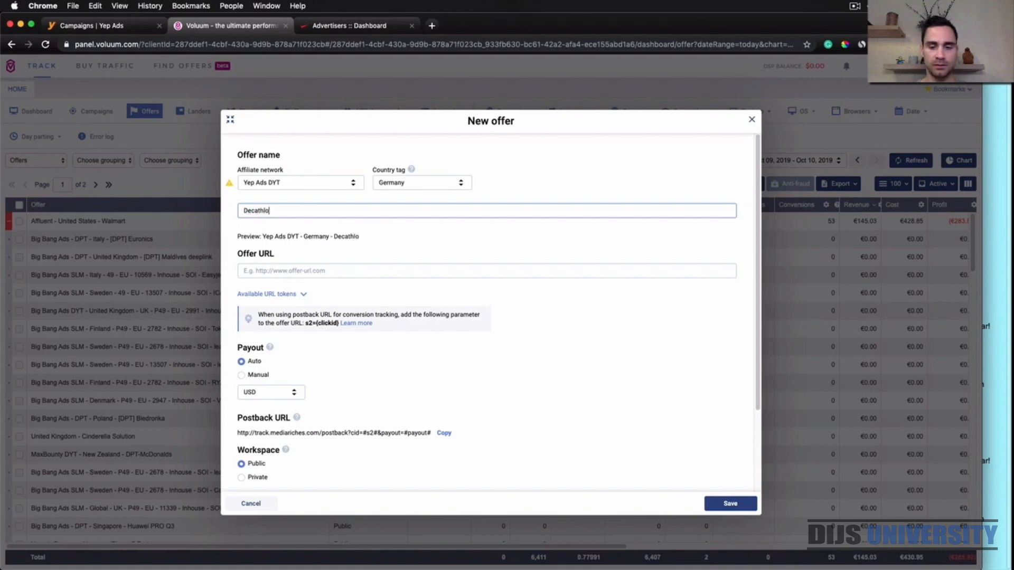
type("n")
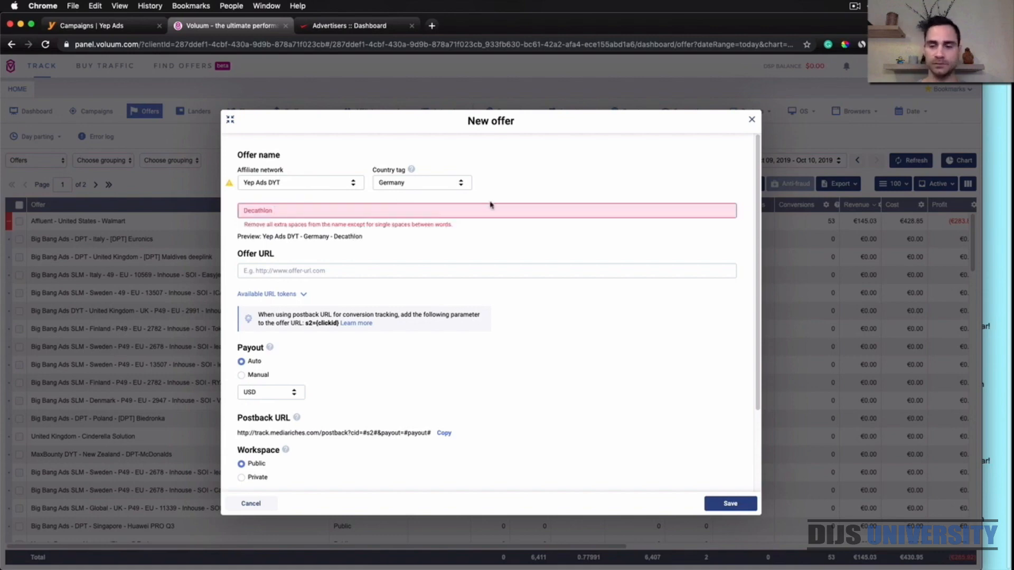
key("BackSpace")
left_click(661, 167)
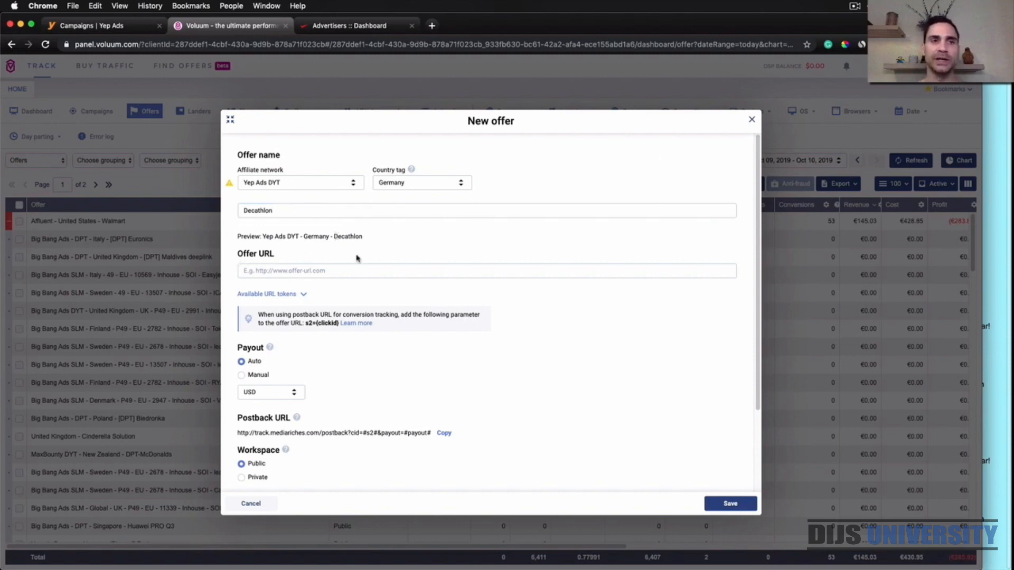
- Copy the Decathlon voucher campaign's URL from Yep Ads and paste it as the offer URL in Voluum
left_click(119, 27)
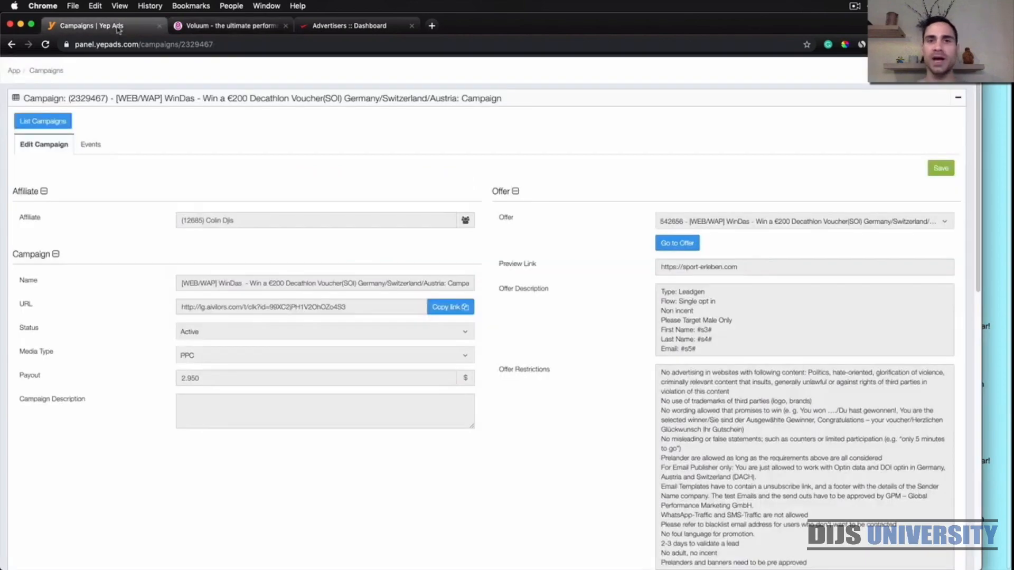
triple_click(313, 309)
key("super+c")
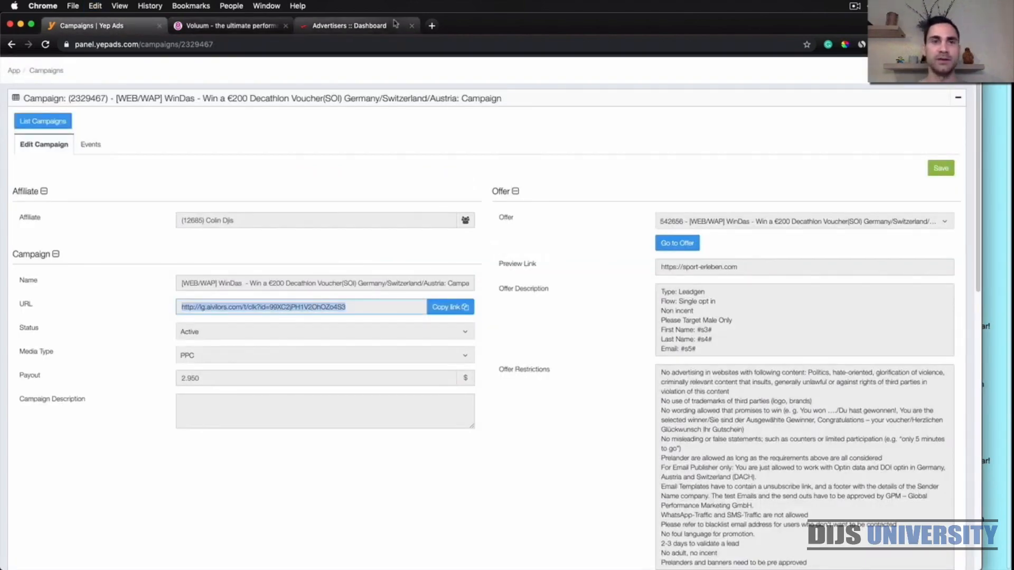
left_click(363, 26)
left_click(232, 25)
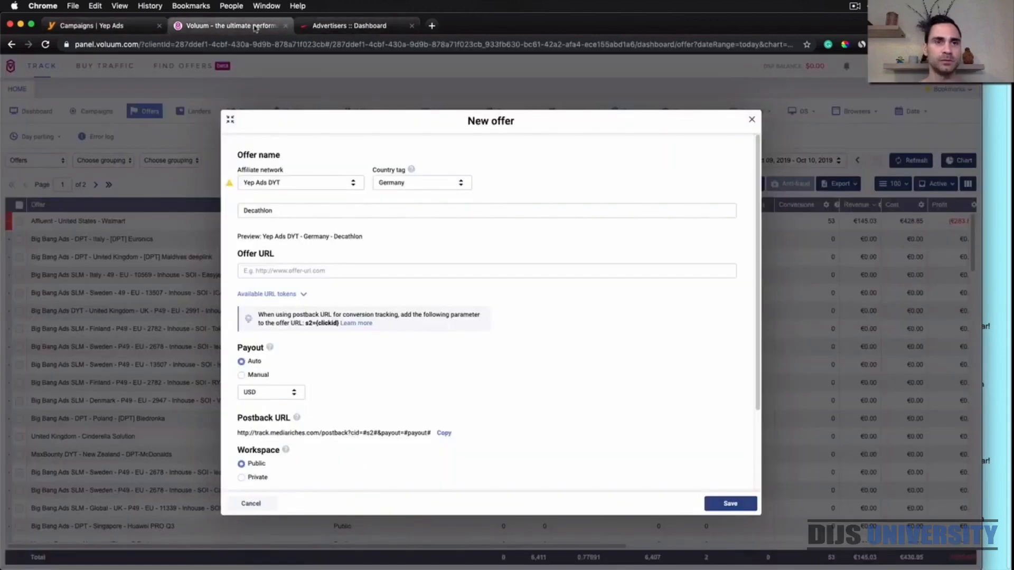
left_click(328, 271)
key("super+v")
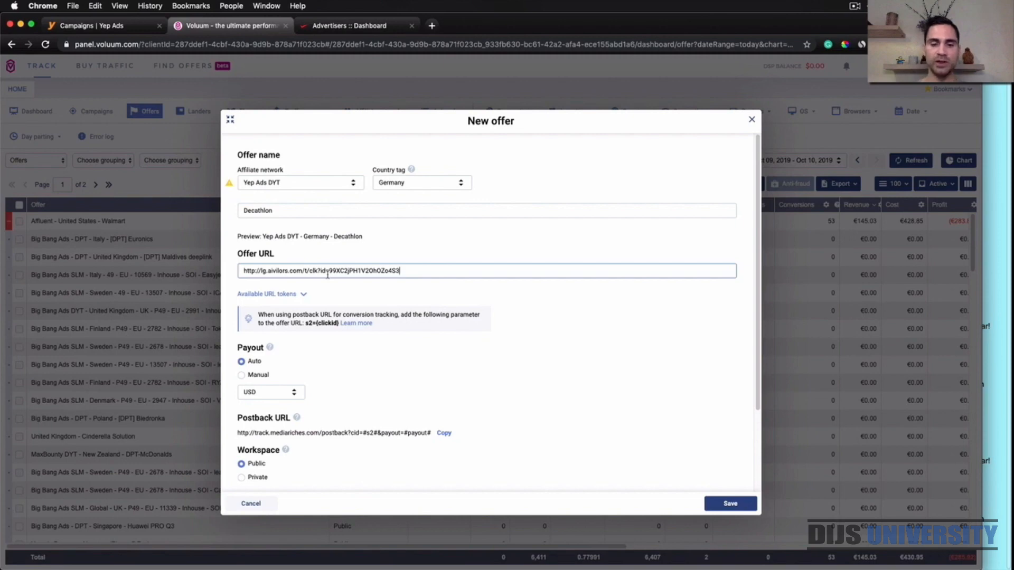
- Append the postback tracking parameter &s2={clickid} to the end of the offer URL
type("8")
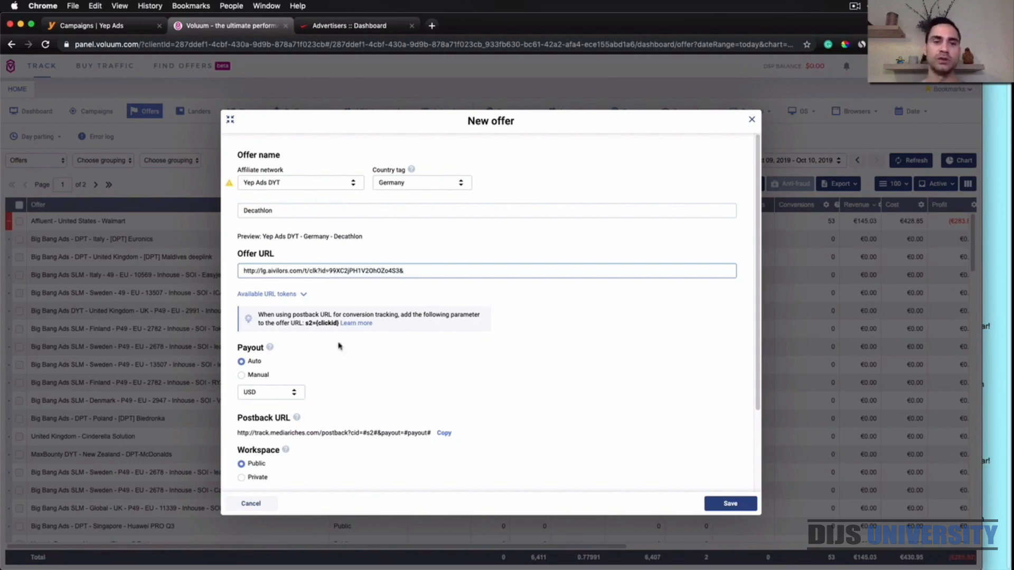
left_click_drag(306, 324, 339, 323)
key("super+c")
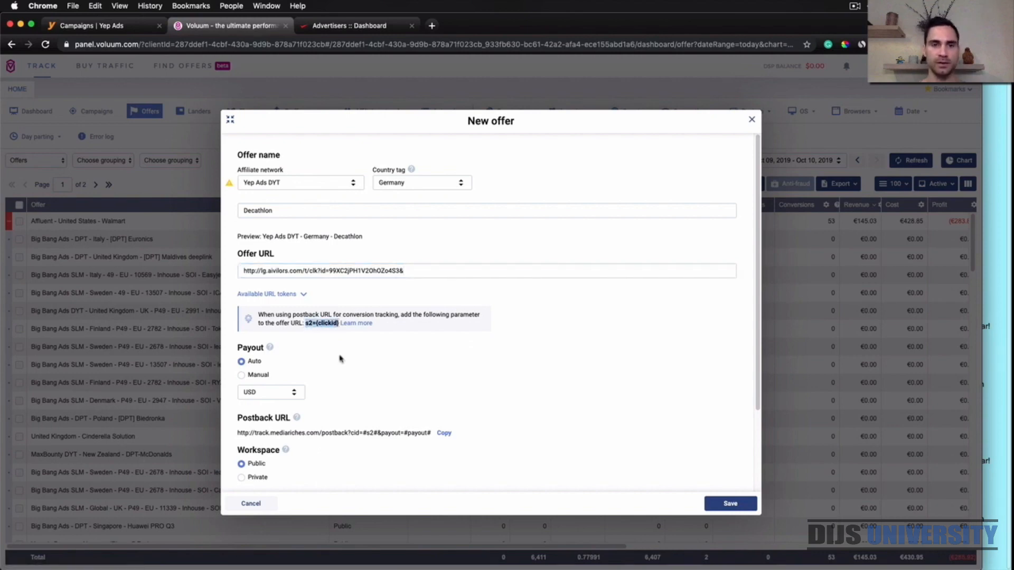
left_click(412, 272)
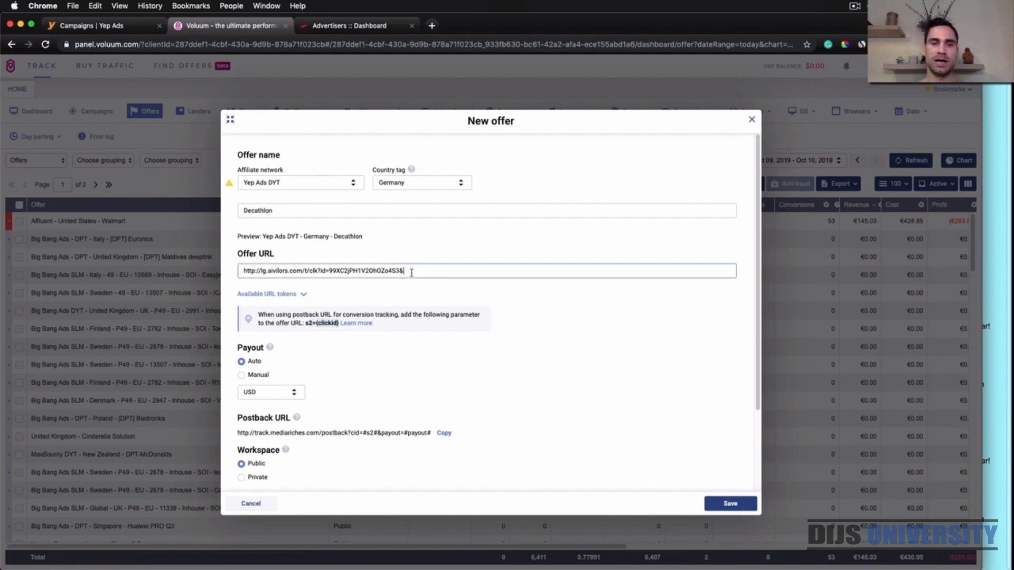
key("super+v")
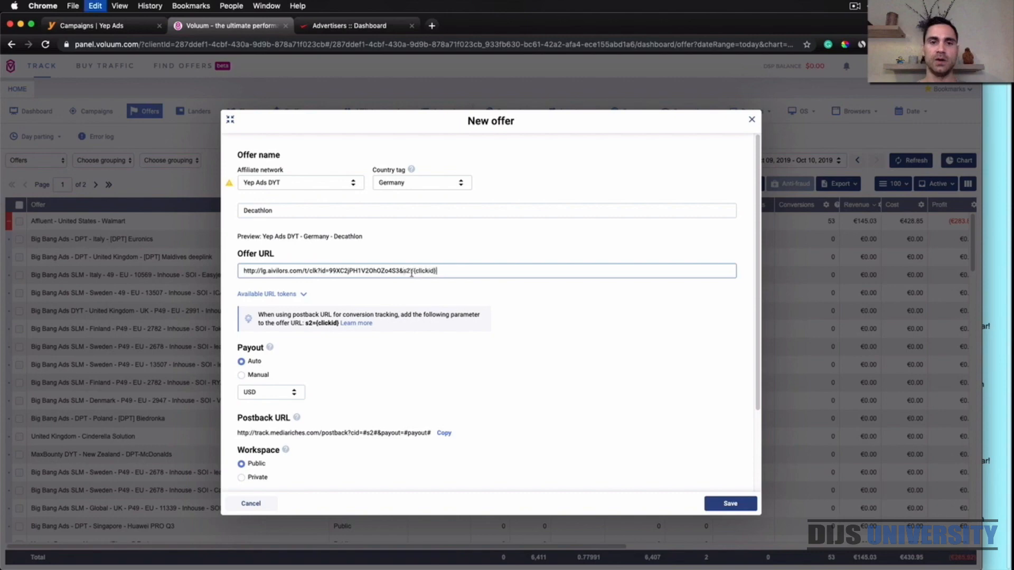
left_click(505, 254)
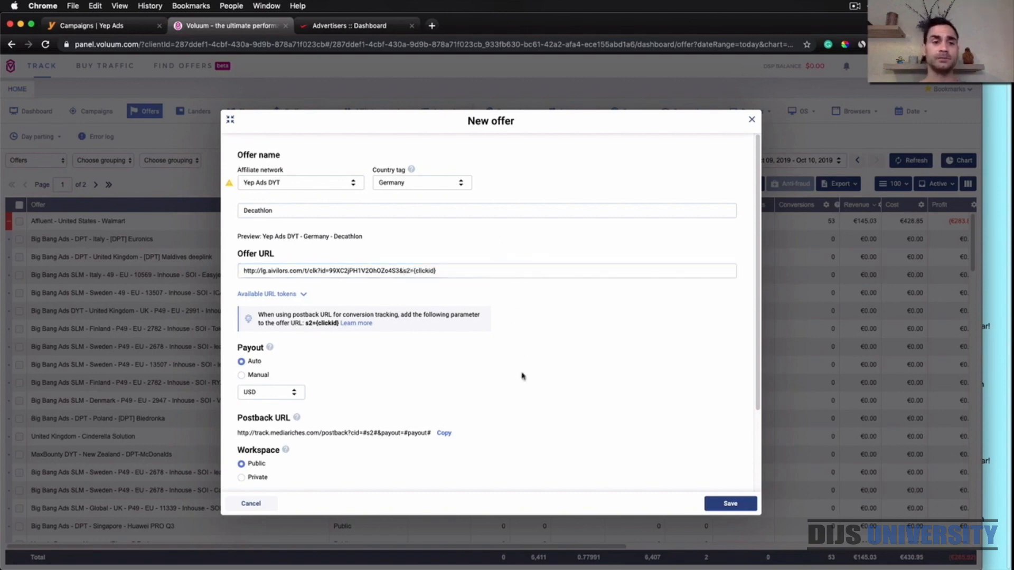
- Check the campaign's payout in Yep Ads and set the Voluum offer to a manual payout of 2.95 USD
scroll(522, 382, "down", 1)
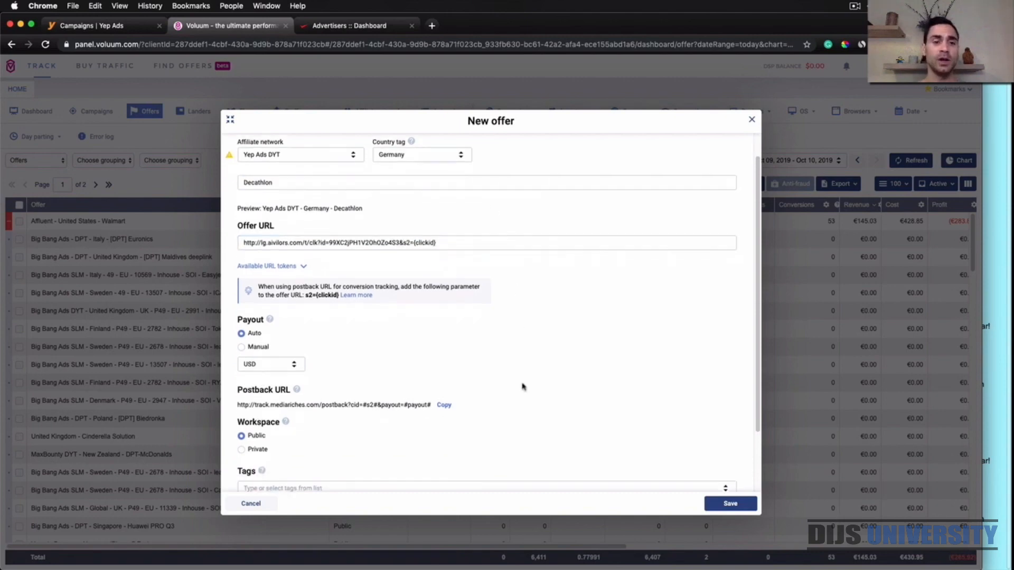
left_click(242, 341)
left_click(254, 358)
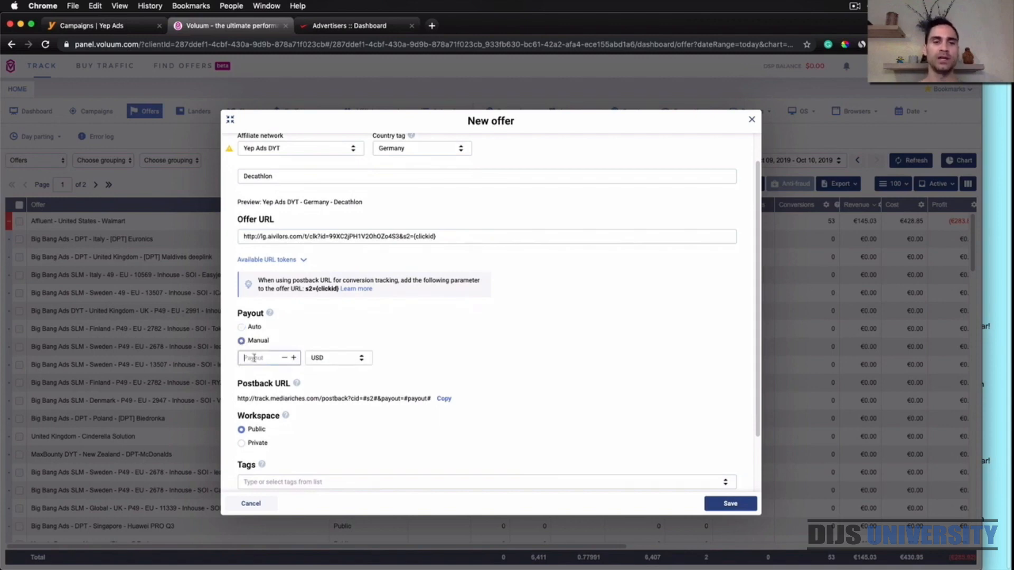
left_click(132, 30)
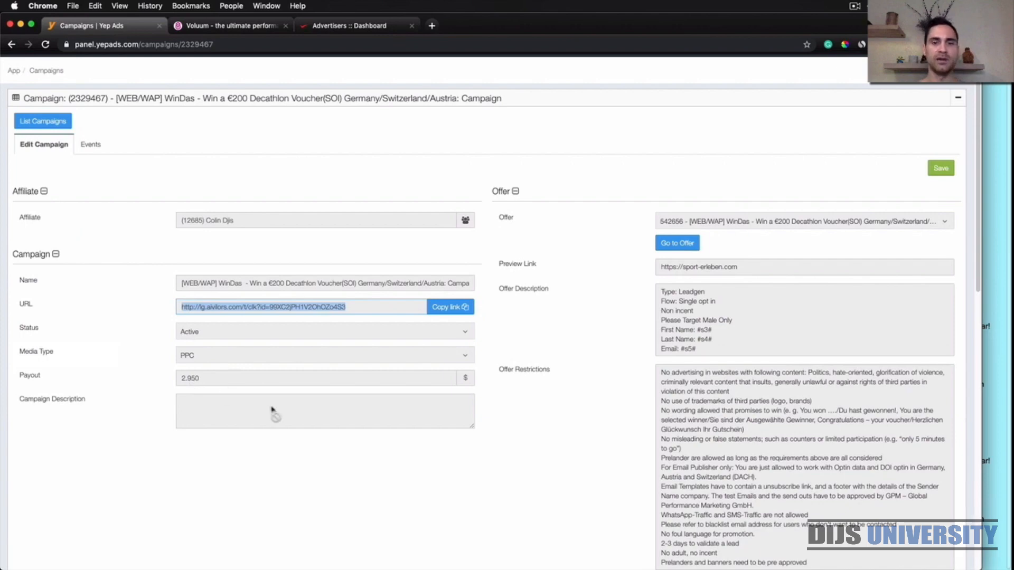
left_click(235, 22)
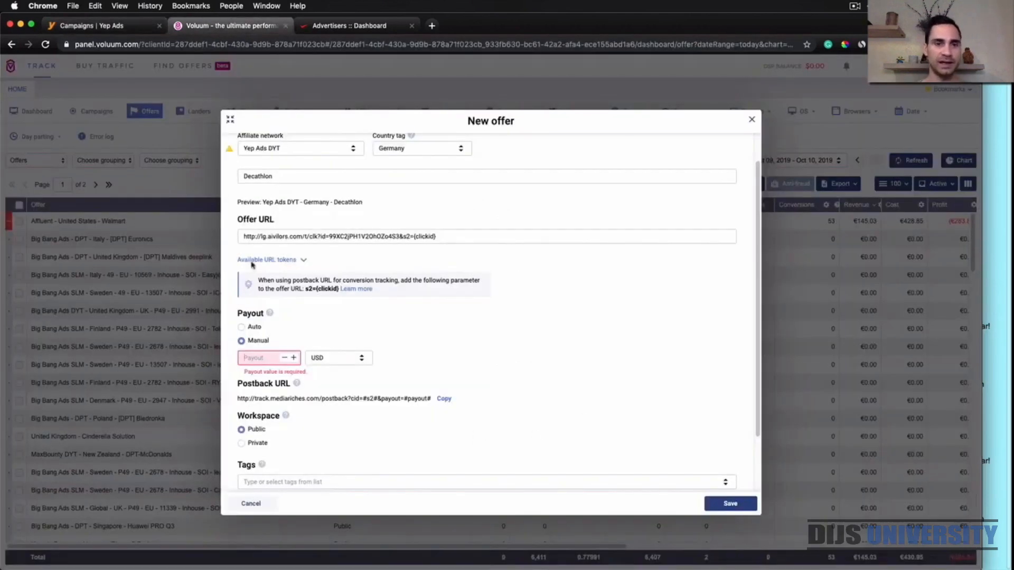
left_click(276, 358)
type("2.95")
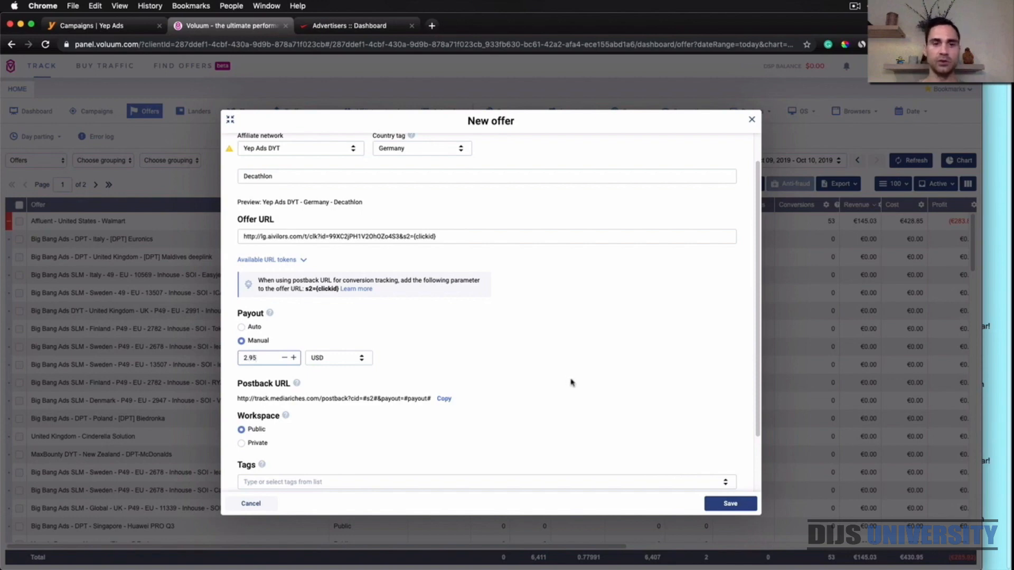
left_click(572, 378)
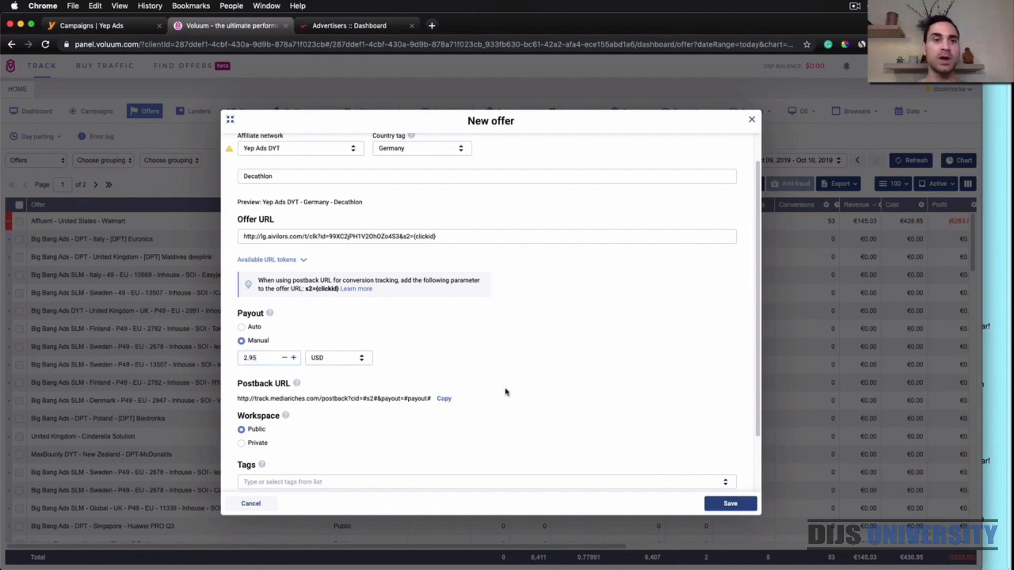
- Review the new Decathlon offer's settings and save the offer
scroll(660, 363, "up", 1)
scroll(660, 362, "up", 2)
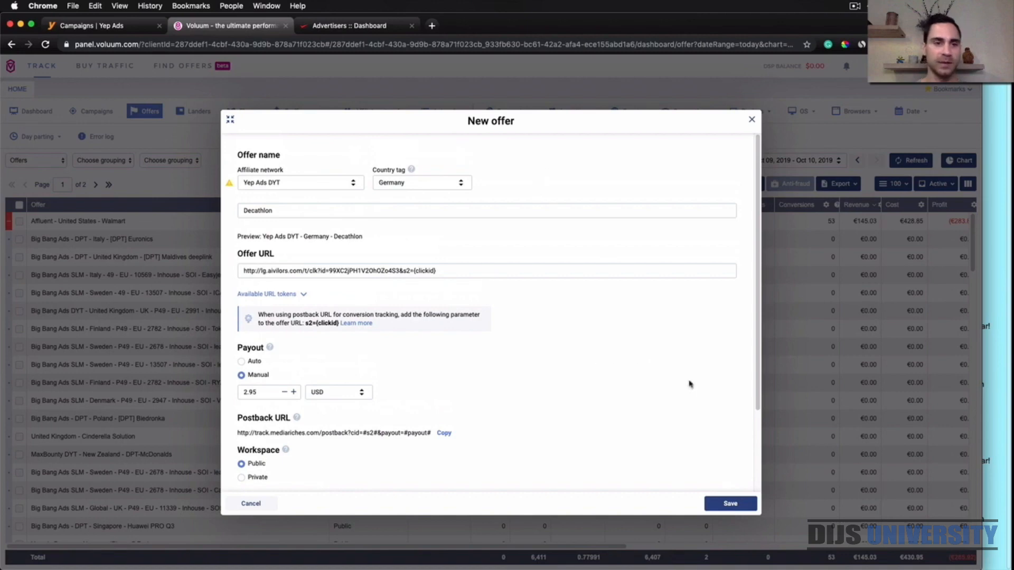
scroll(690, 384, "down", 5)
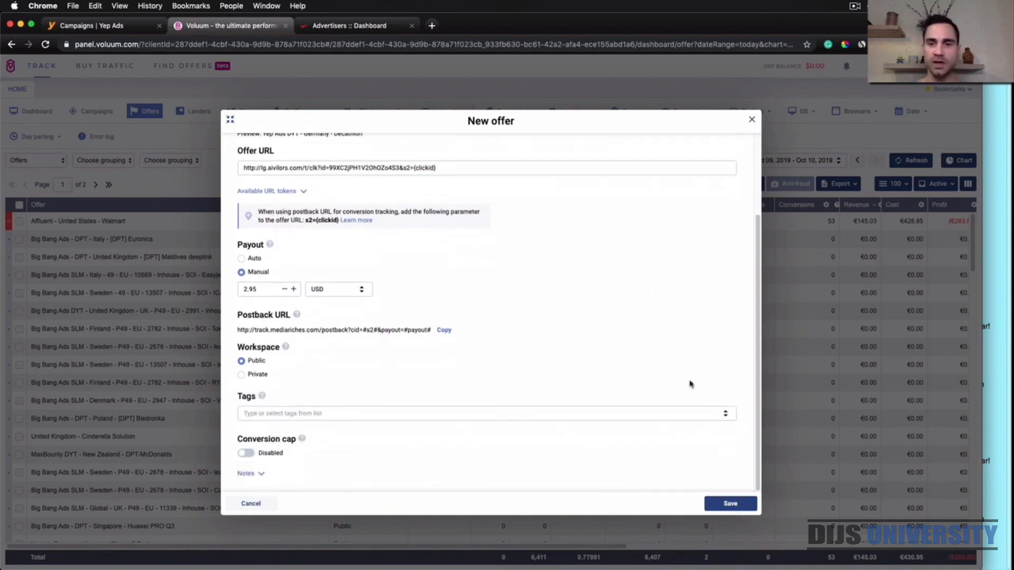
left_click(730, 503)
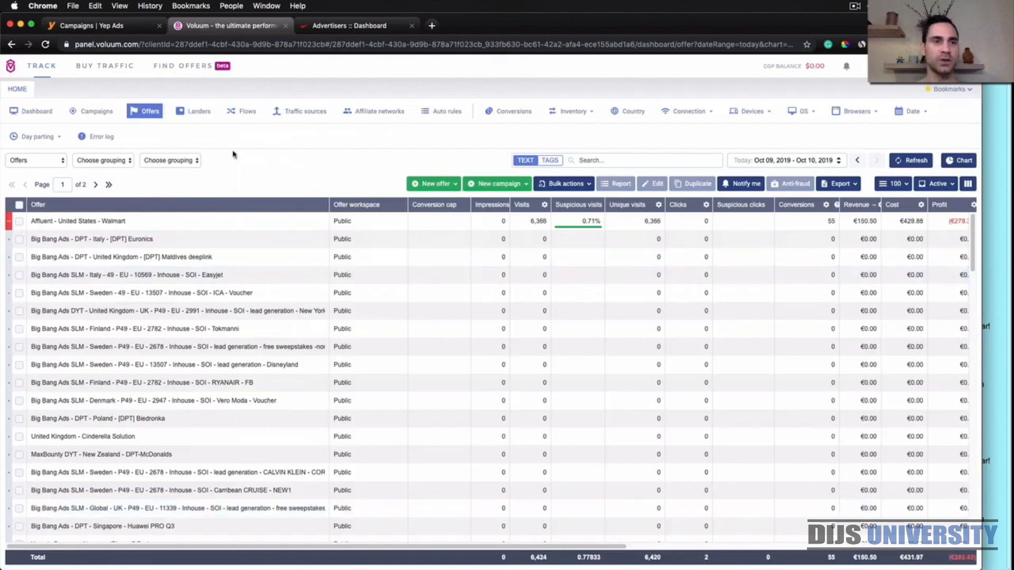
- Start a new TRK Advanced campaign with MGID DYT as the traffic source and Germany as the country tag
left_click(97, 113)
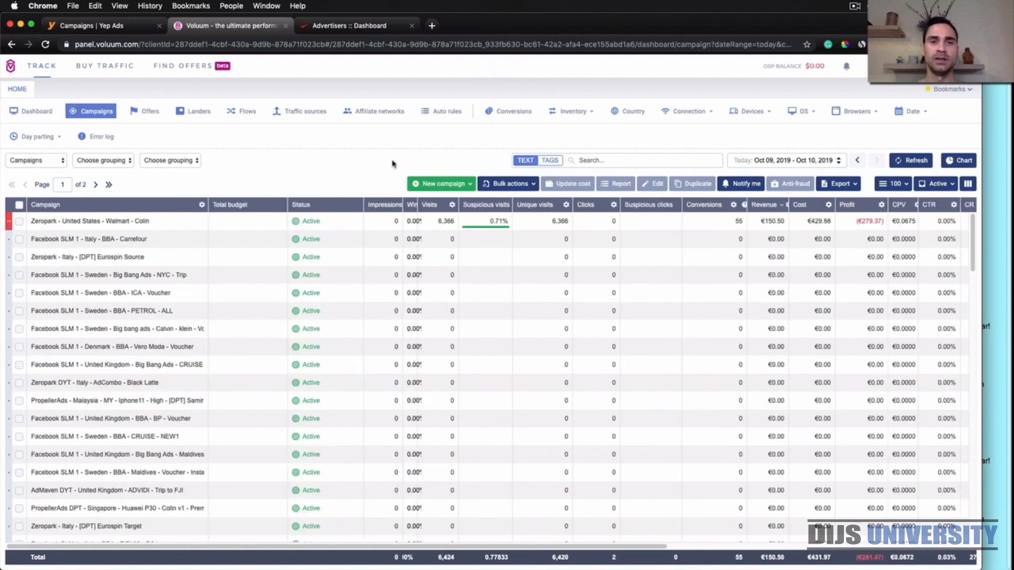
left_click(418, 186)
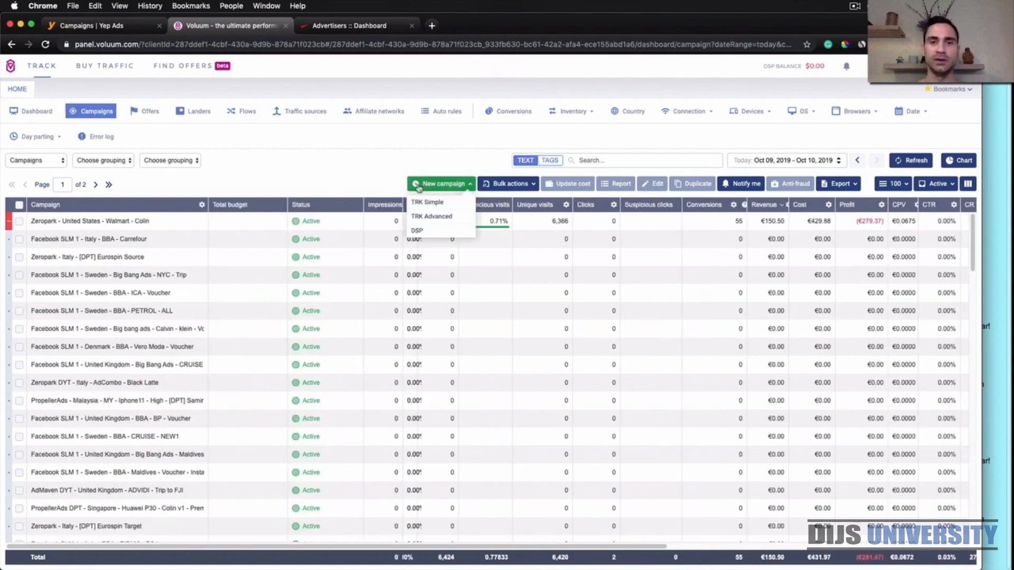
left_click(428, 217)
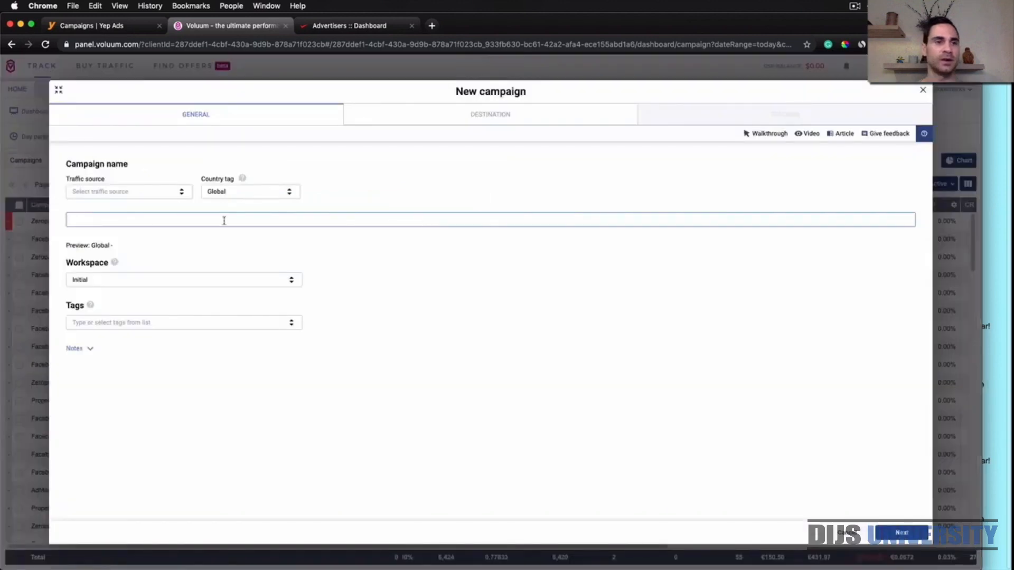
left_click(176, 194)
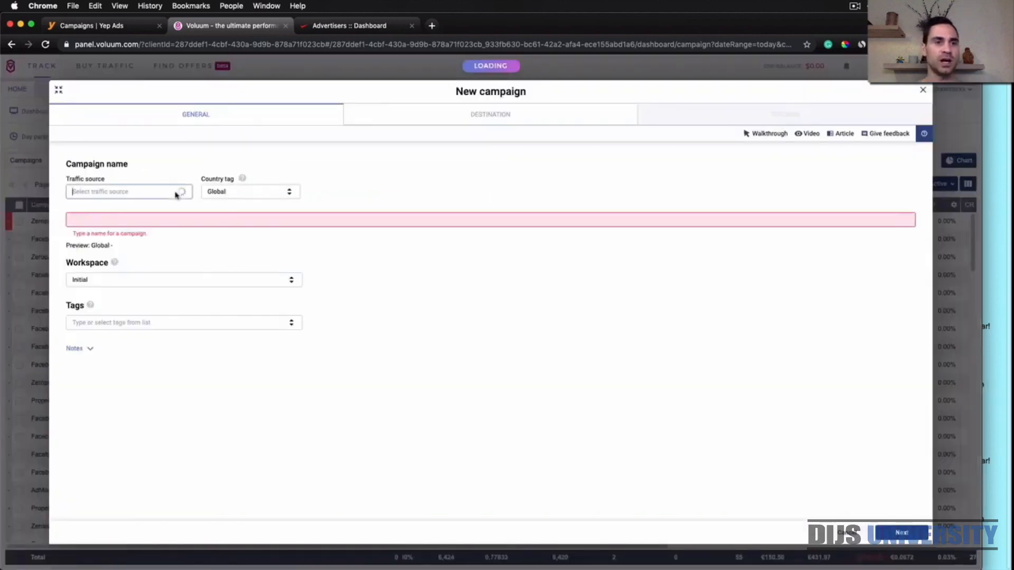
type("mg")
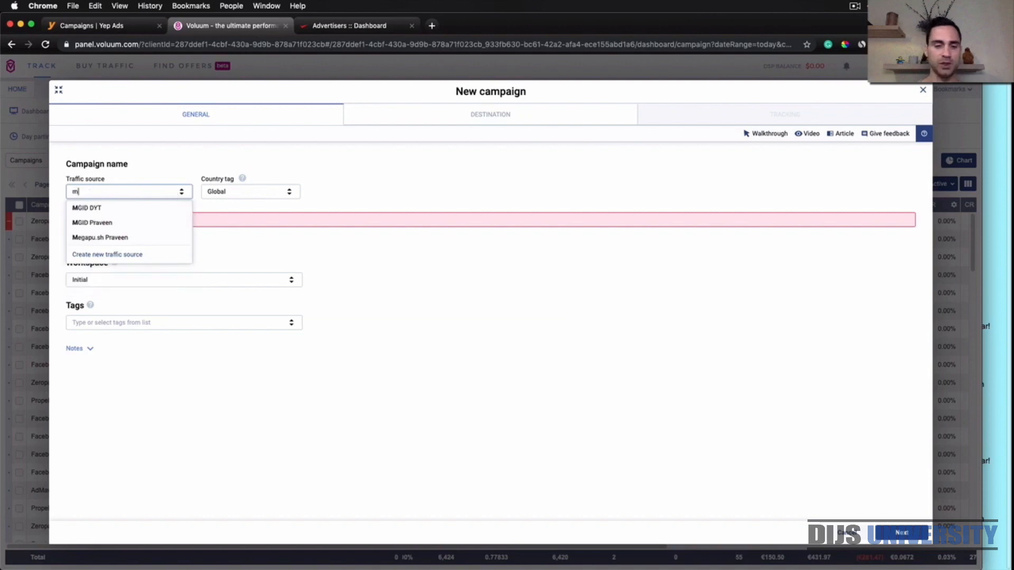
left_click(112, 213)
left_click(249, 192)
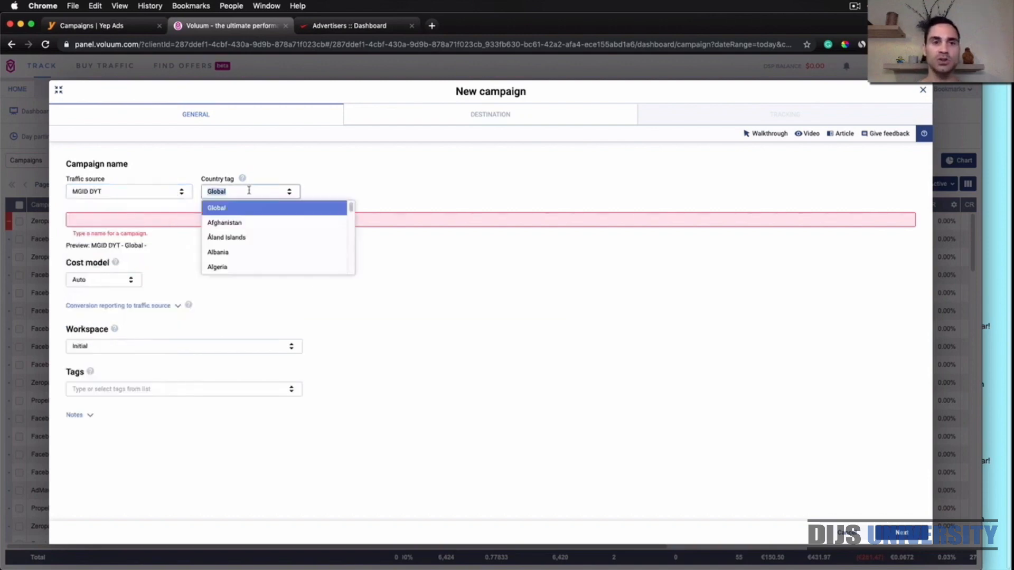
type("germany")
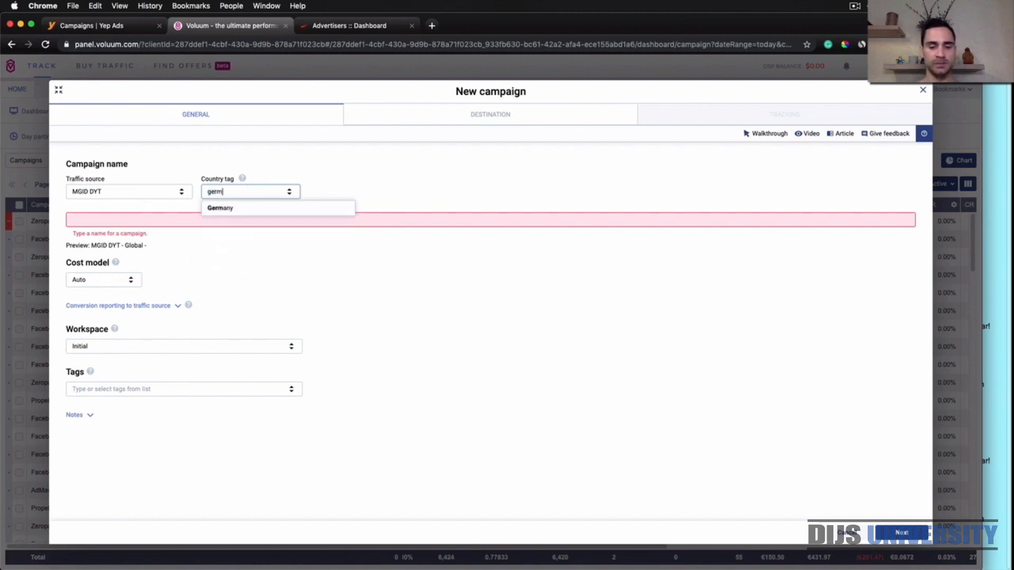
left_click(241, 206)
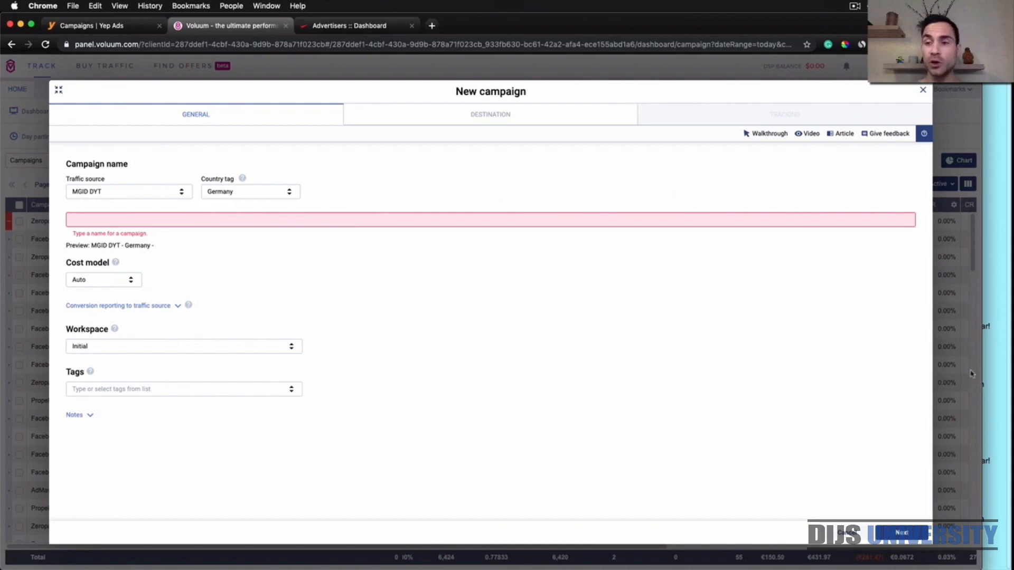
- Name the campaign YepAds - Decathlon, copied from the Stickies note, and continue to its destination settings
left_click(995, 355)
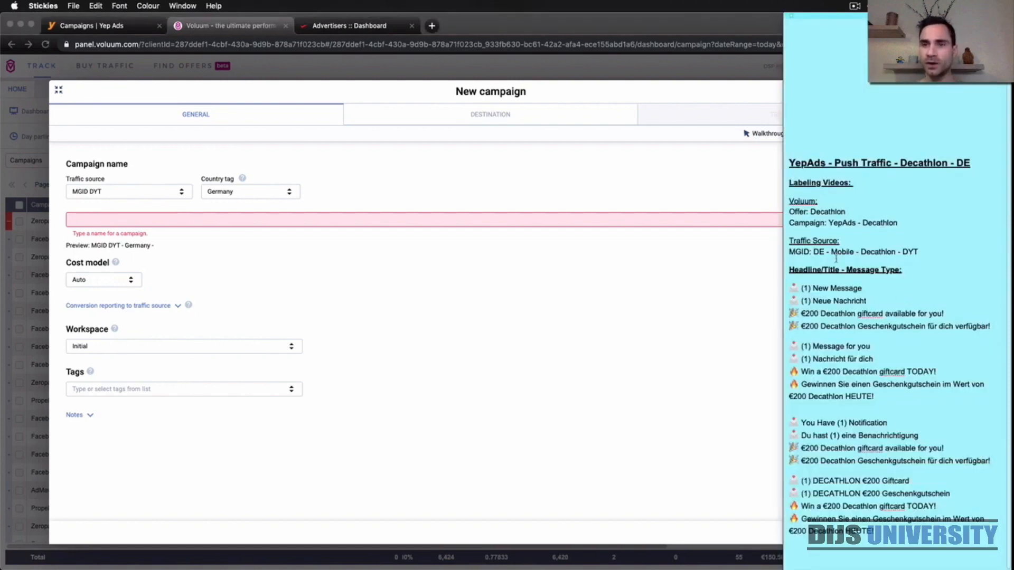
left_click_drag(827, 223, 898, 224)
key("super+c")
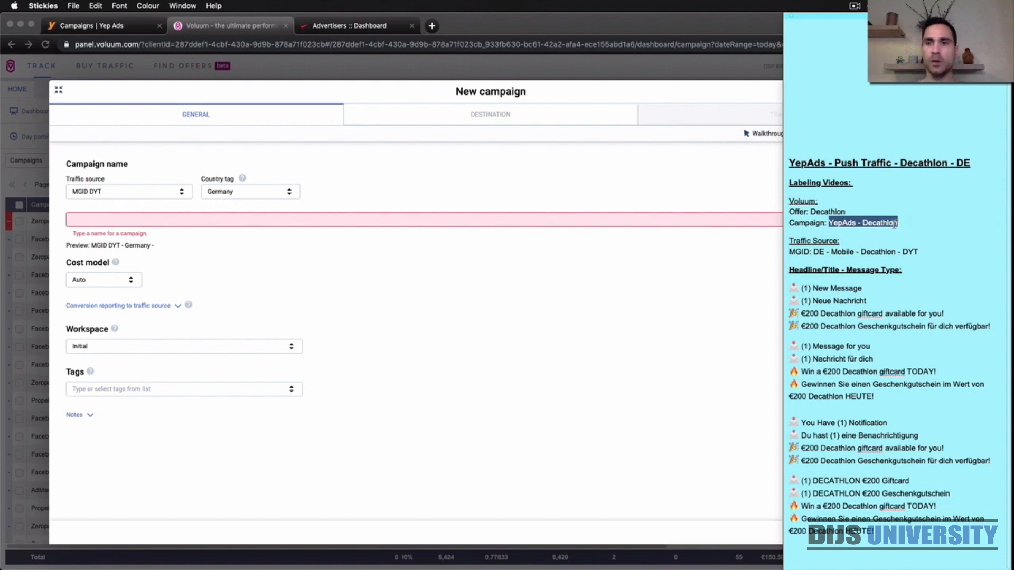
left_click(249, 240)
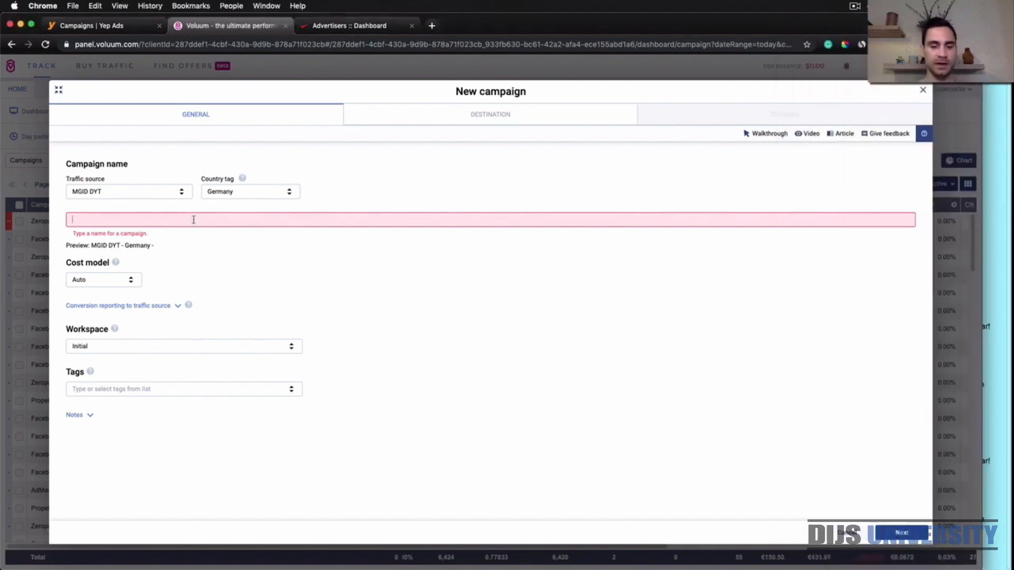
key("super+v")
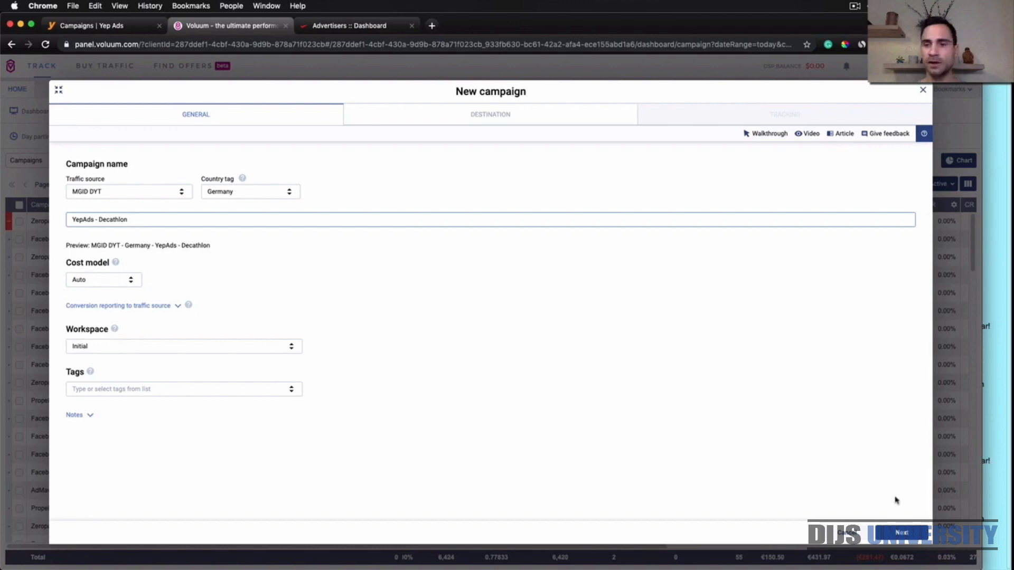
left_click(902, 533)
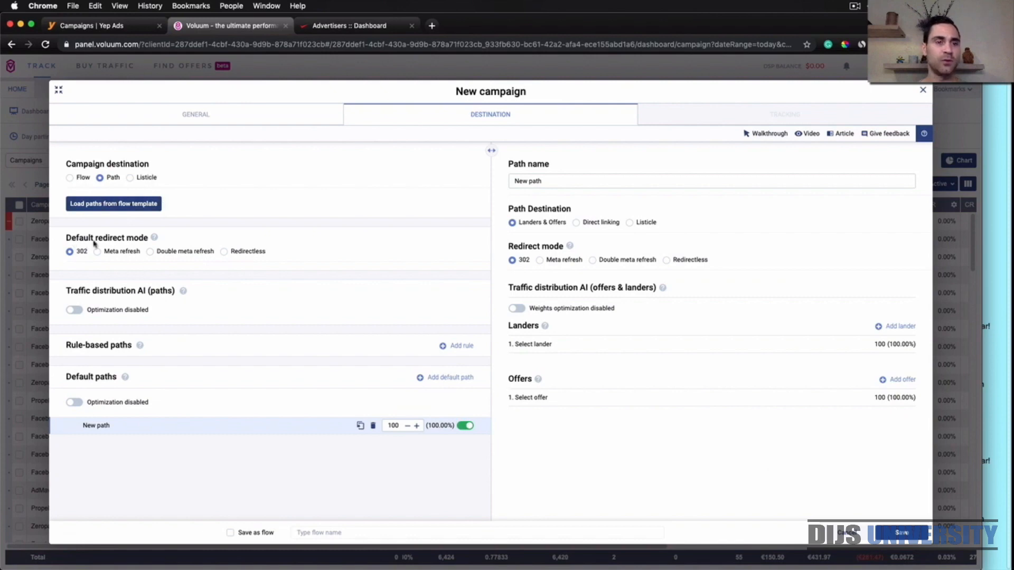
- Set the default redirect mode to Double meta refresh, and give the path direct linking with Double meta refresh
left_click(151, 252)
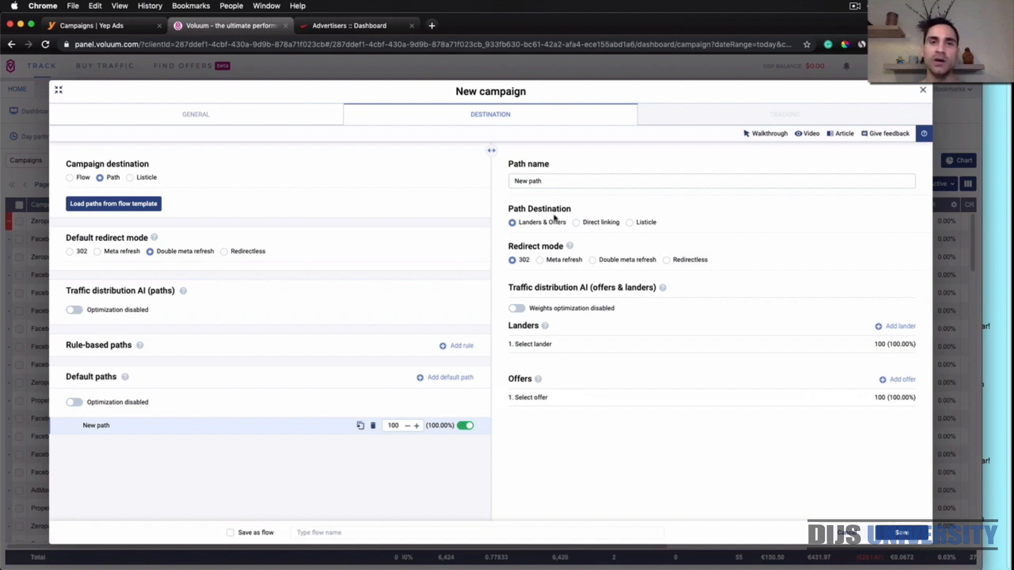
left_click(577, 223)
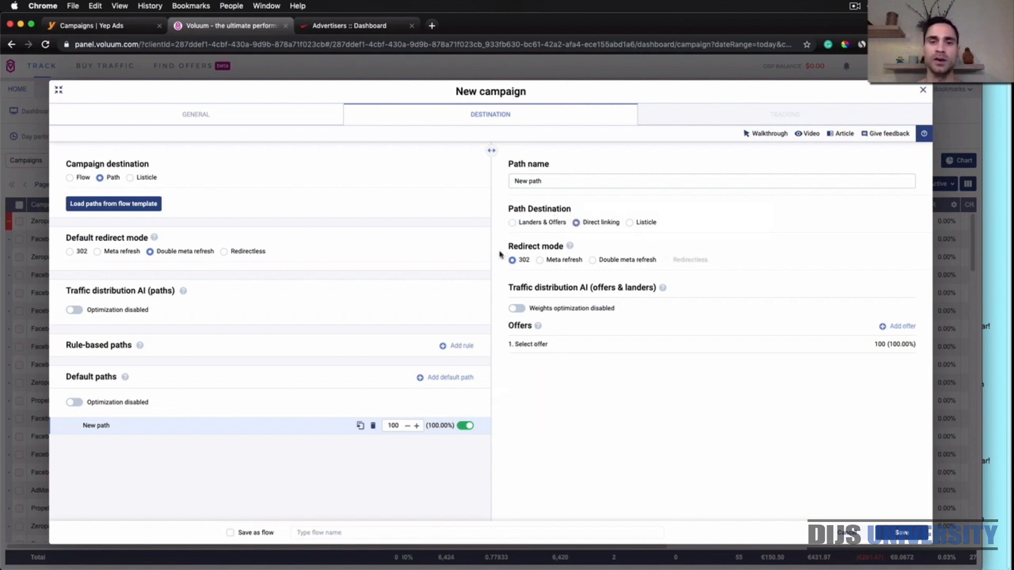
left_click(593, 266)
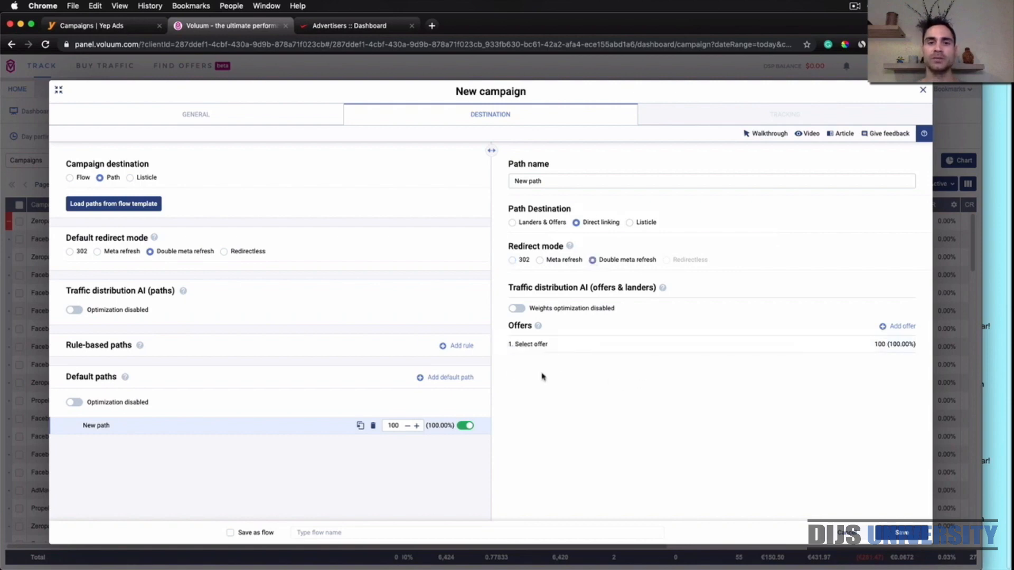
- Assign the Yep Ads DYT - Germany - Decathlon offer to the direct-linking path and save the campaign
left_click(581, 345)
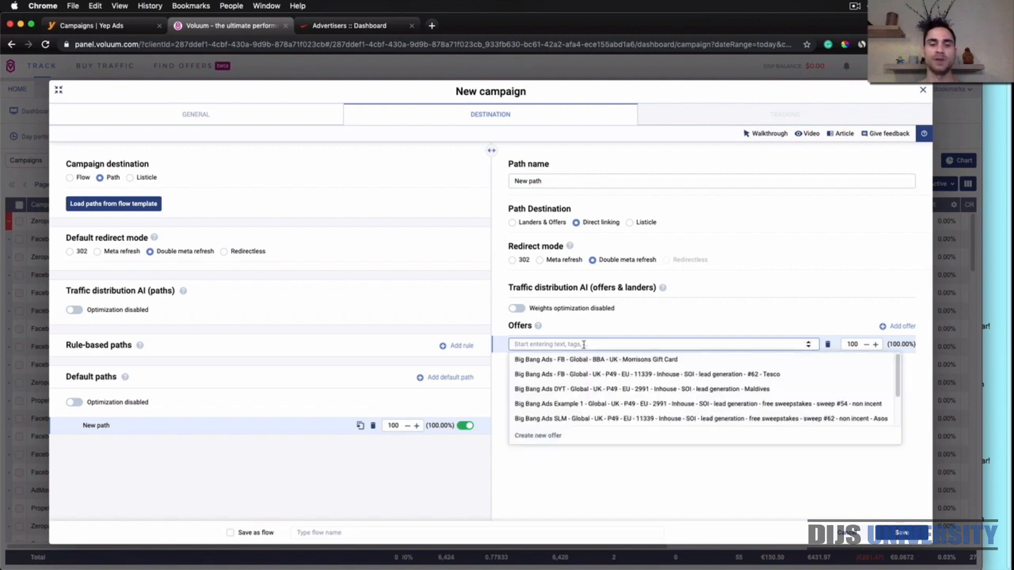
type("yep")
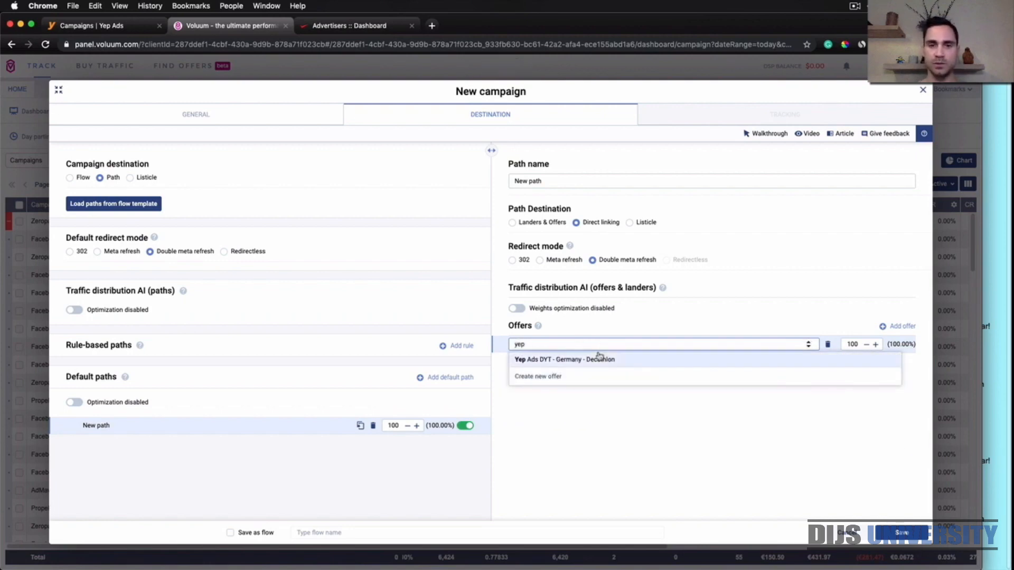
left_click(577, 361)
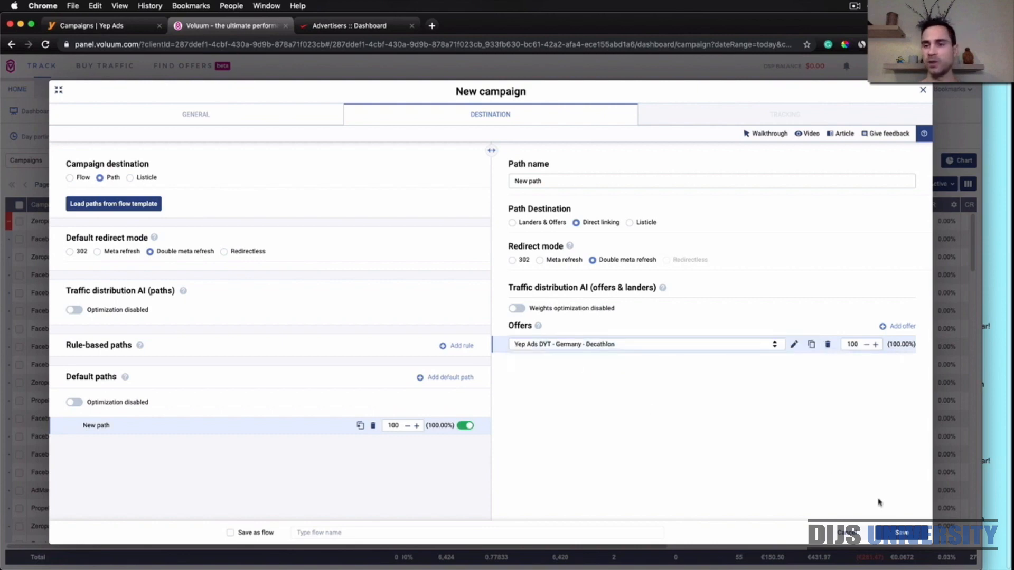
left_click(899, 533)
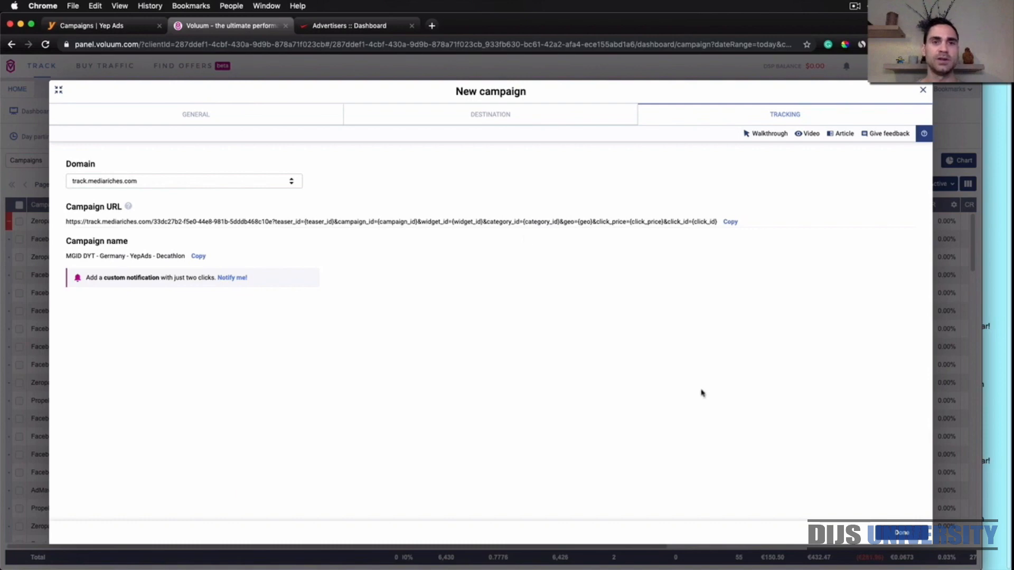
- Switch to the MGID dashboard and start a new campaign named DE - Mobile - Decathlon - DYT, copied from the Stickies note
left_click(376, 29)
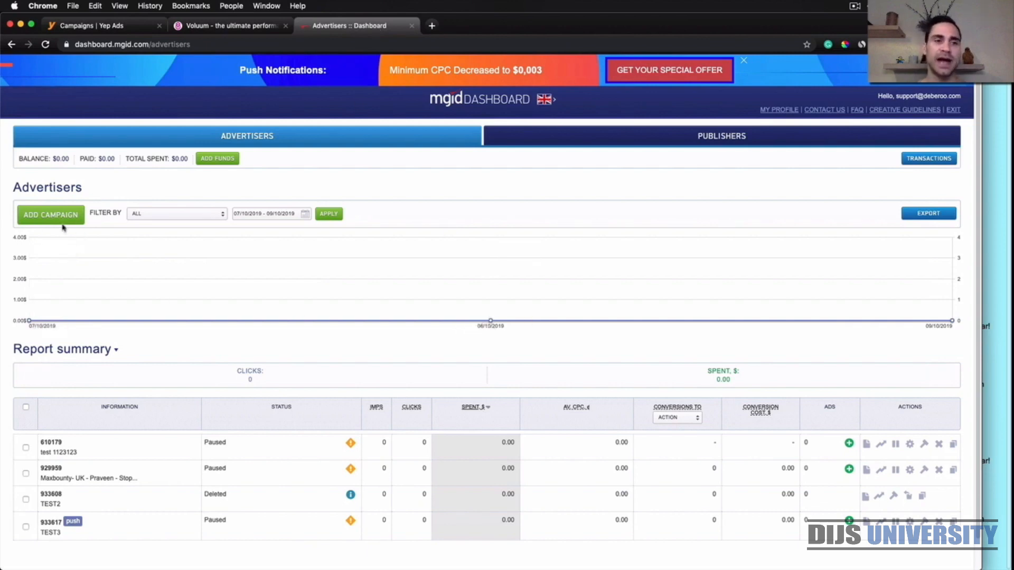
left_click(48, 215)
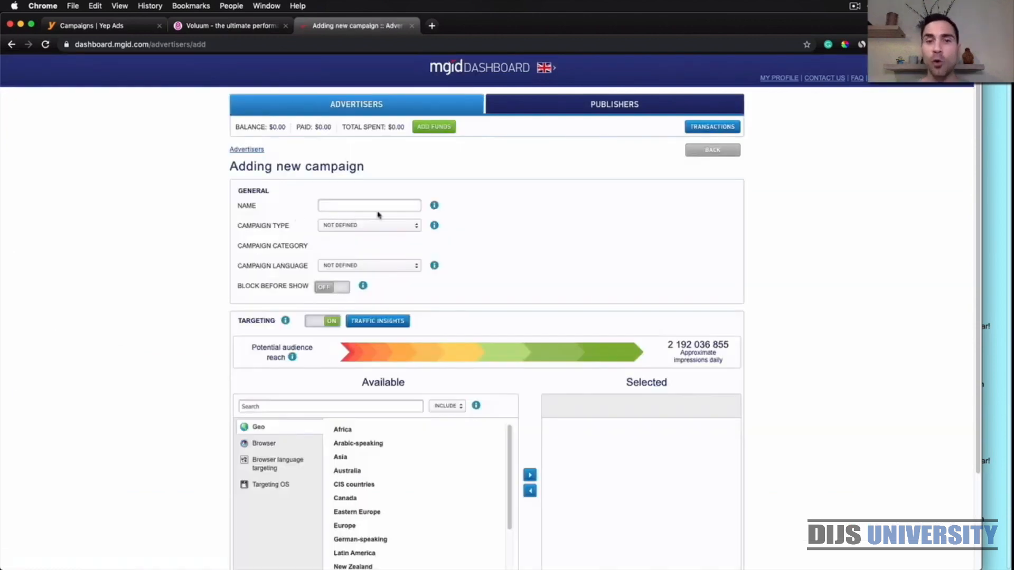
left_click(993, 254)
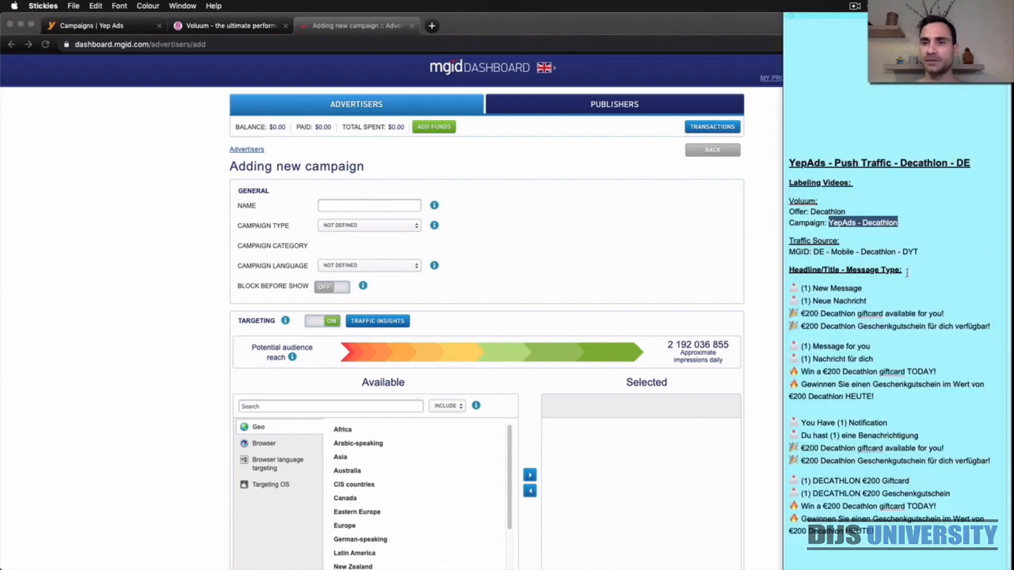
left_click_drag(813, 252, 918, 251)
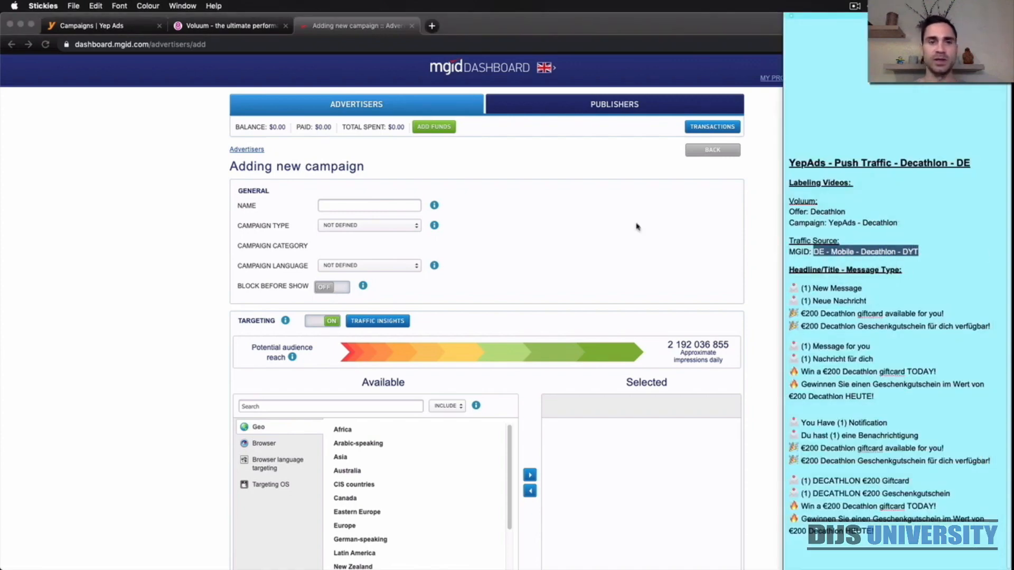
left_click(515, 223)
left_click(401, 207)
key("super+v")
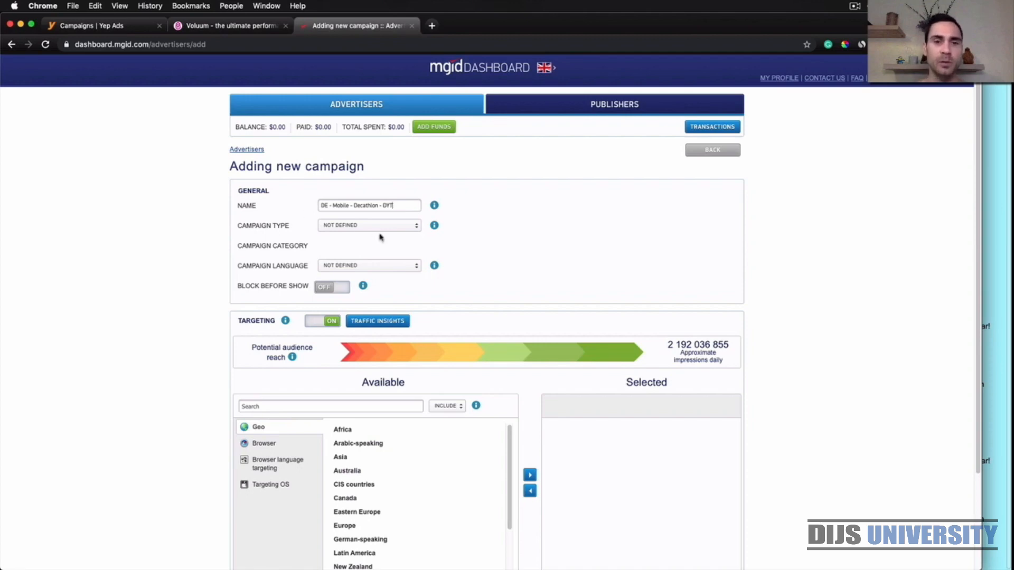
- Set the campaign type to Push and the campaign category to Gifts and Souvenirs under Shopping
left_click(400, 228)
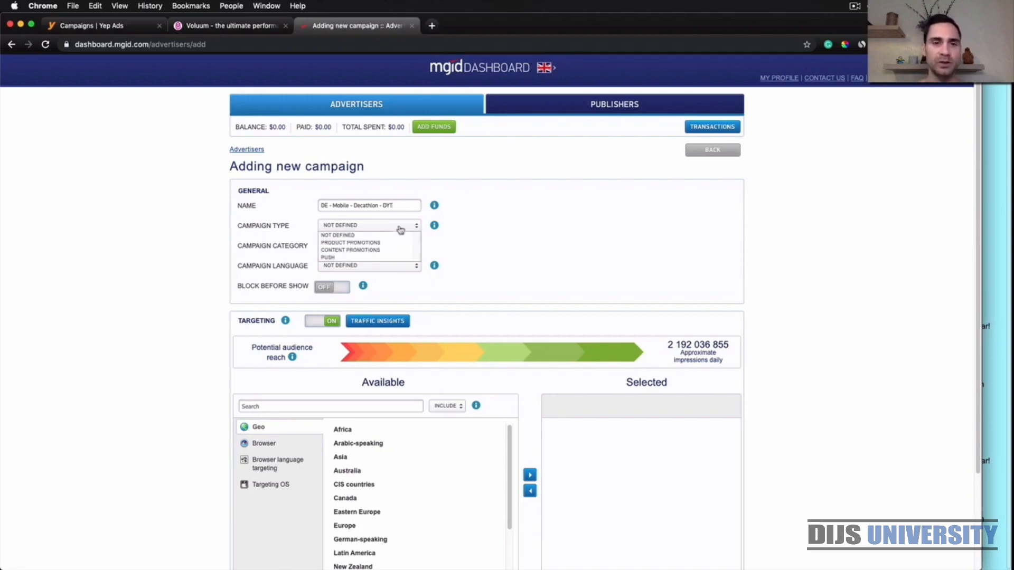
left_click(328, 258)
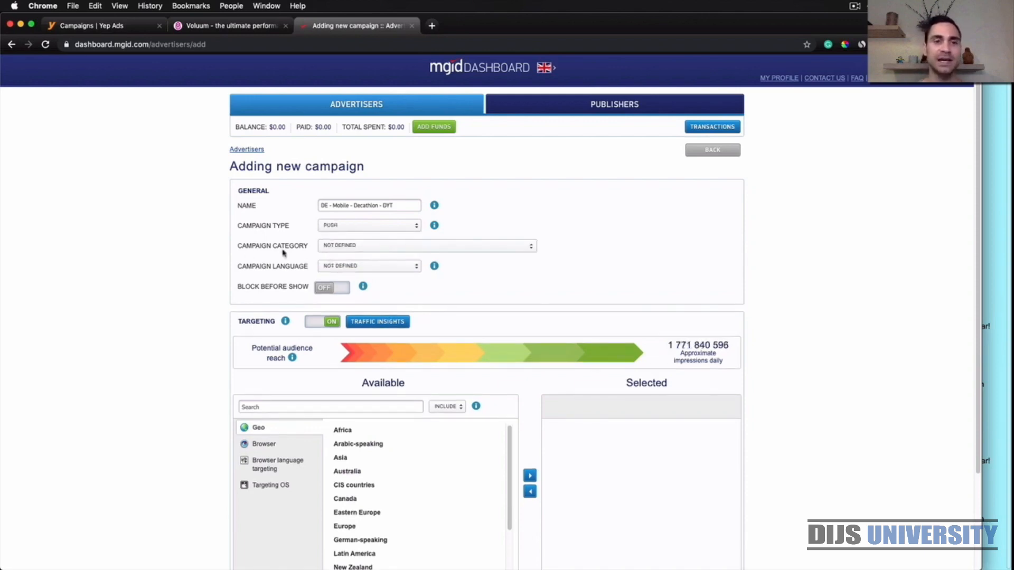
left_click(451, 247)
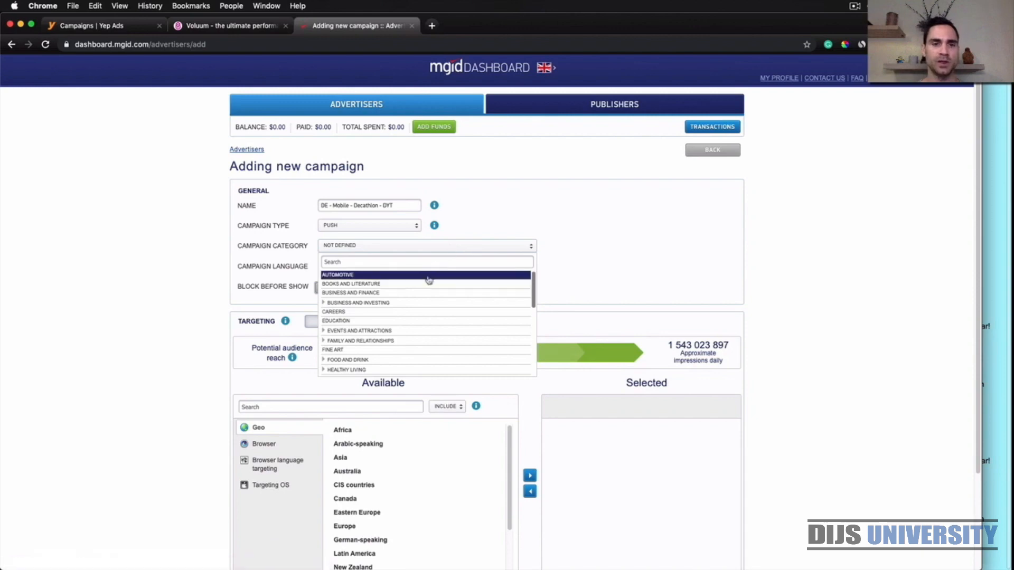
scroll(429, 280, "down", 10)
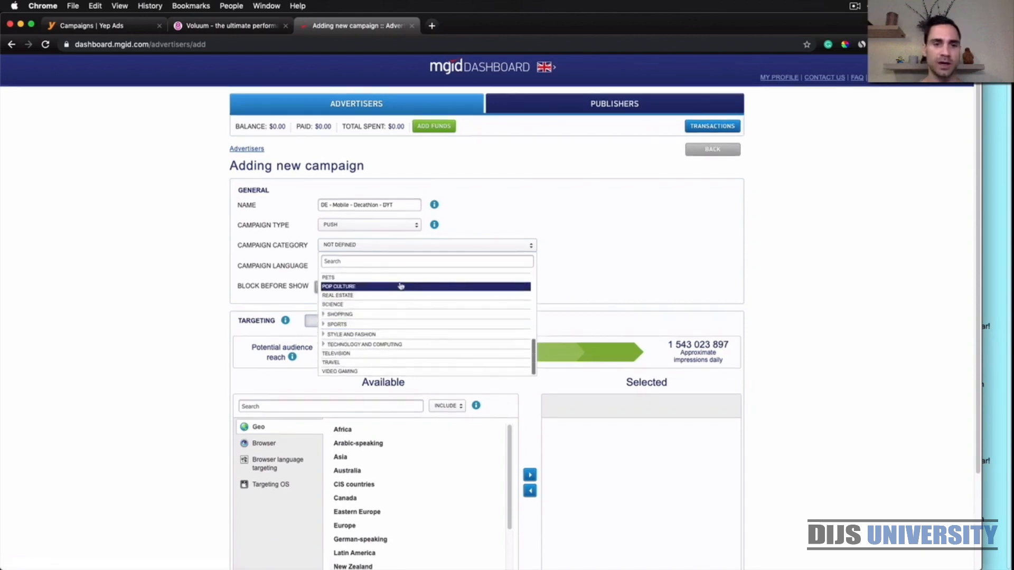
left_click(355, 314)
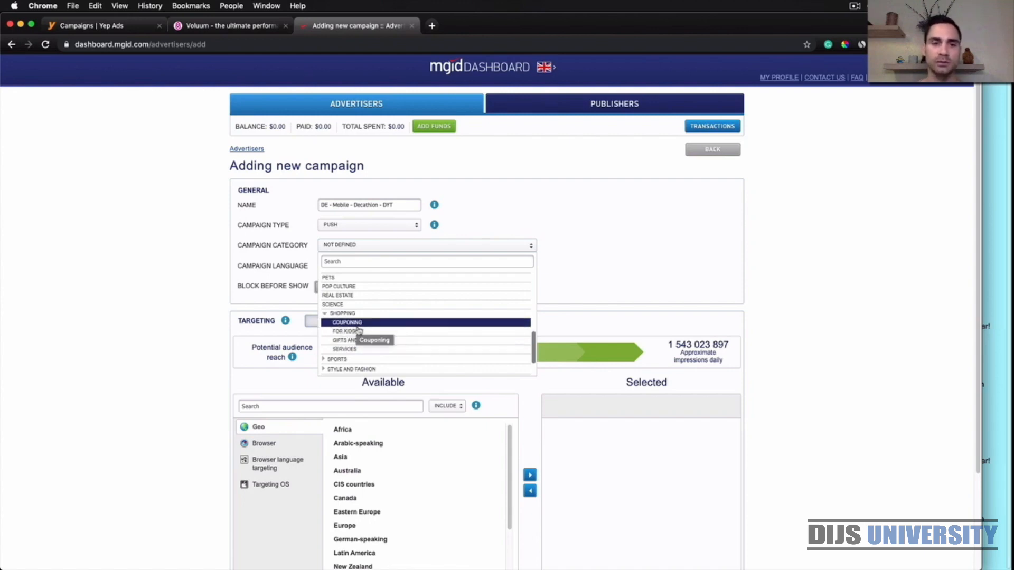
left_click(348, 341)
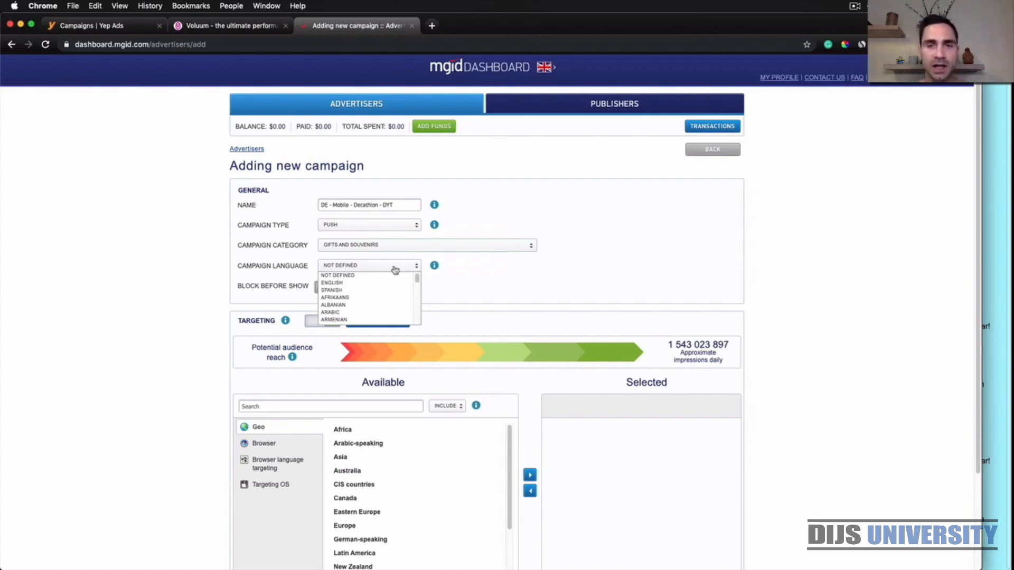
- Set the campaign language to German
scroll(372, 299, "down", 2)
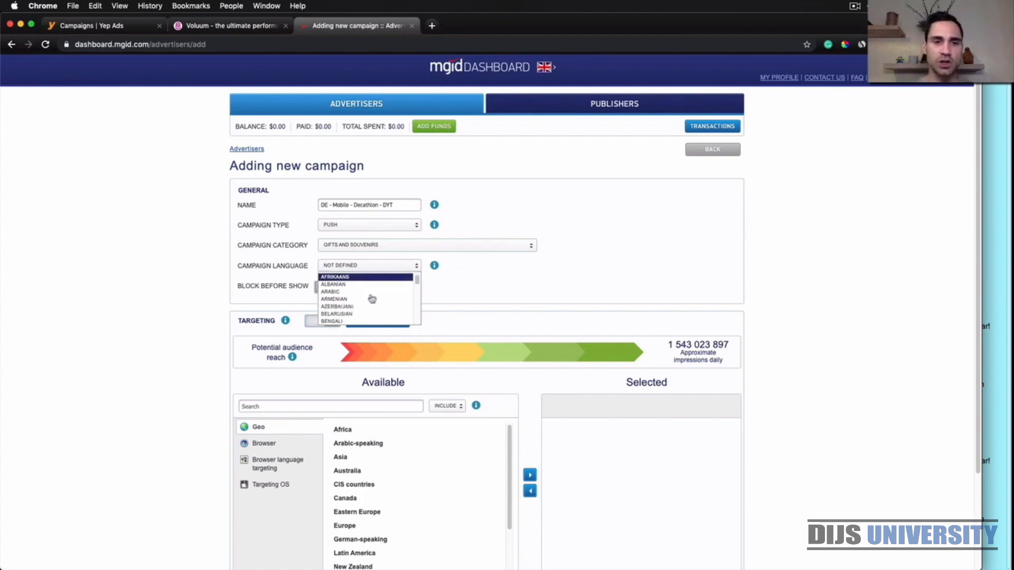
scroll(372, 299, "down", 4)
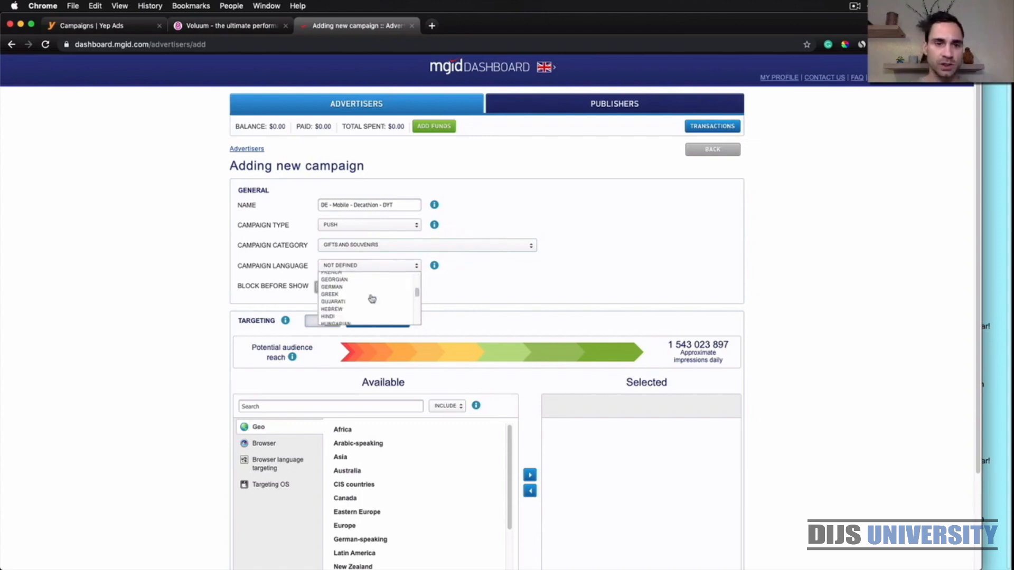
scroll(362, 288, "up", 1)
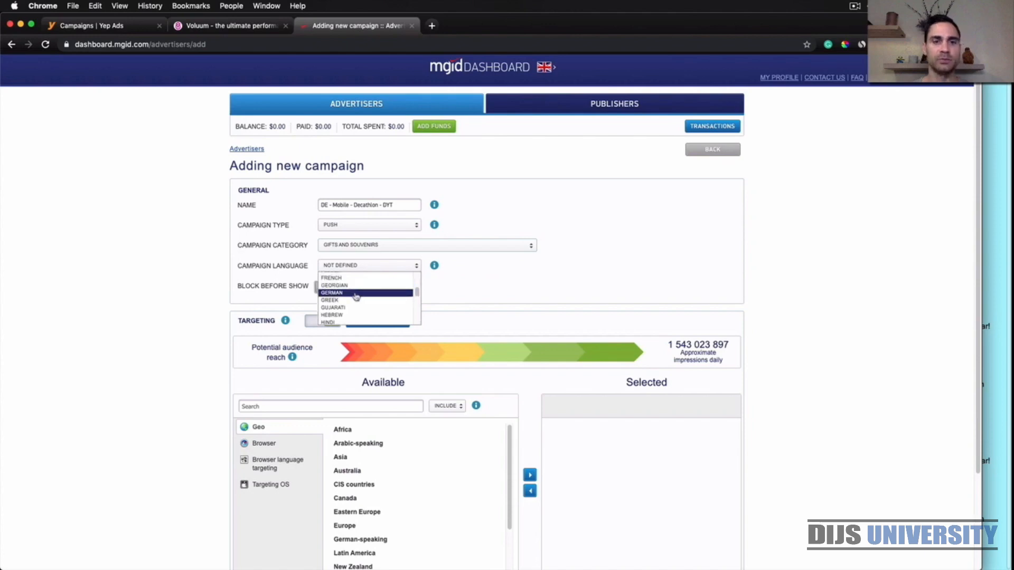
left_click(357, 294)
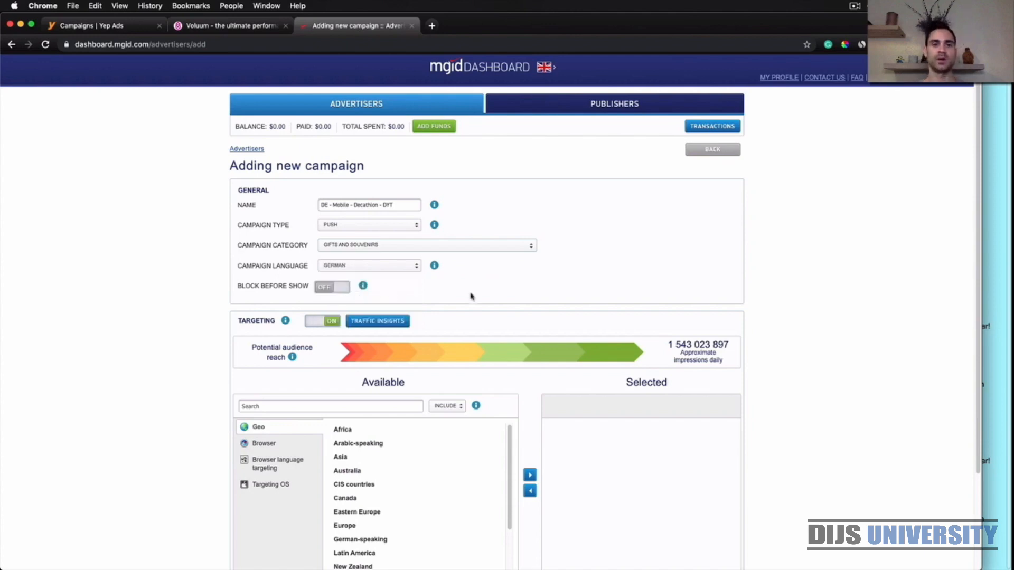
- Add Germany from the German-speaking countries to the campaign's geo targeting
scroll(204, 385, "down", 3)
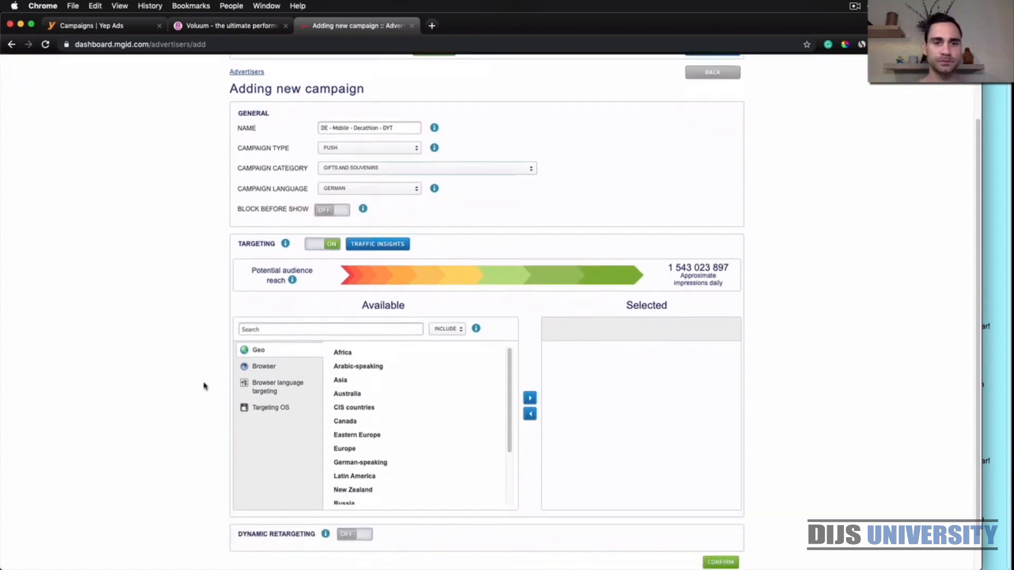
scroll(204, 386, "down", 2)
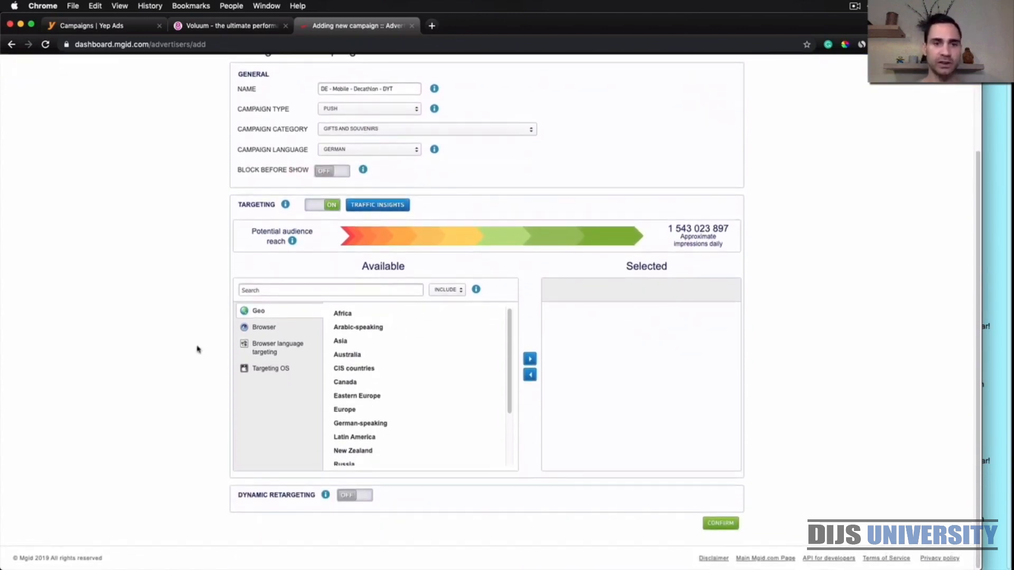
scroll(217, 338, "up", 1)
scroll(414, 421, "down", 3)
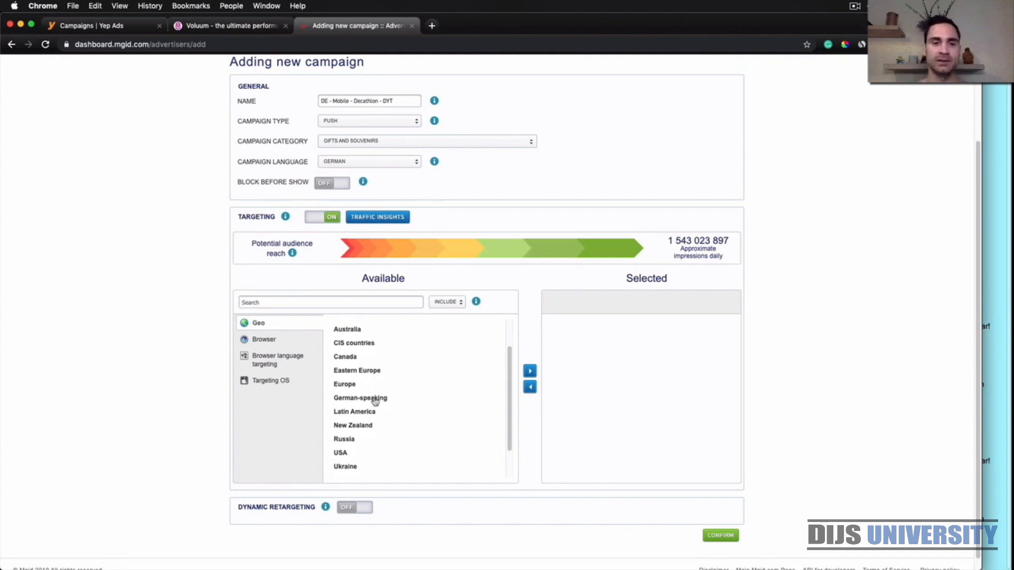
left_click(377, 401)
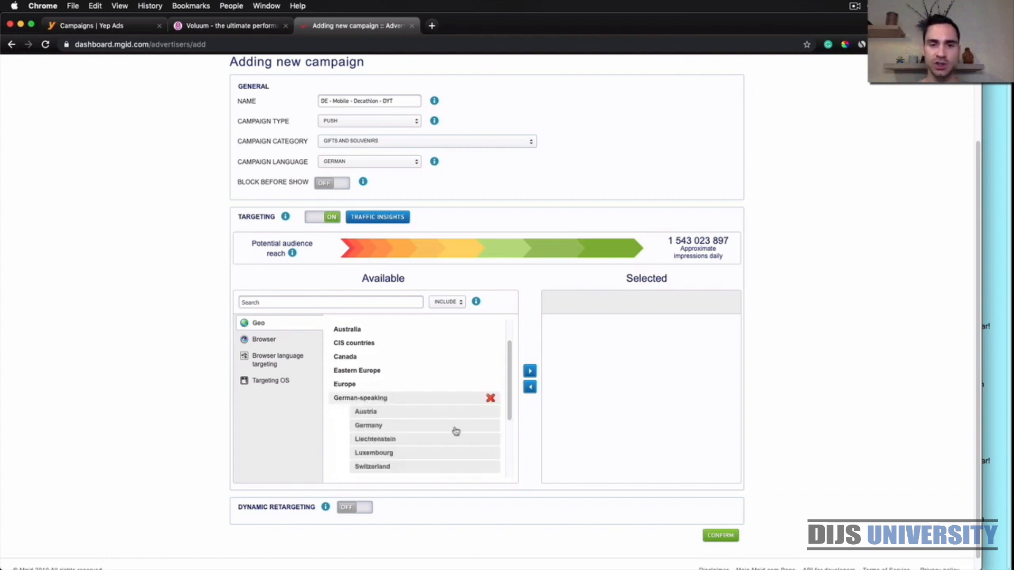
left_click(484, 429)
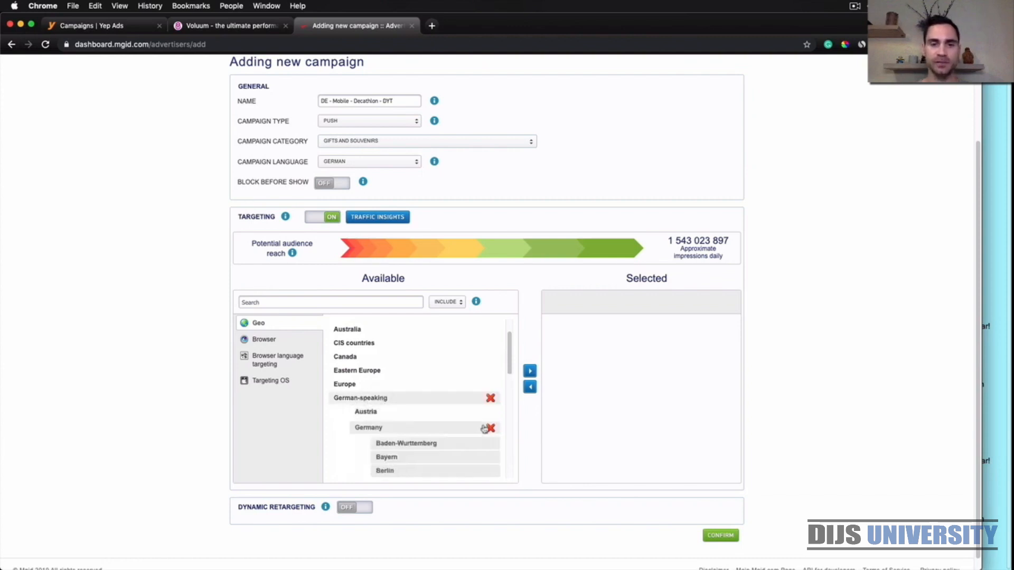
left_click(530, 372)
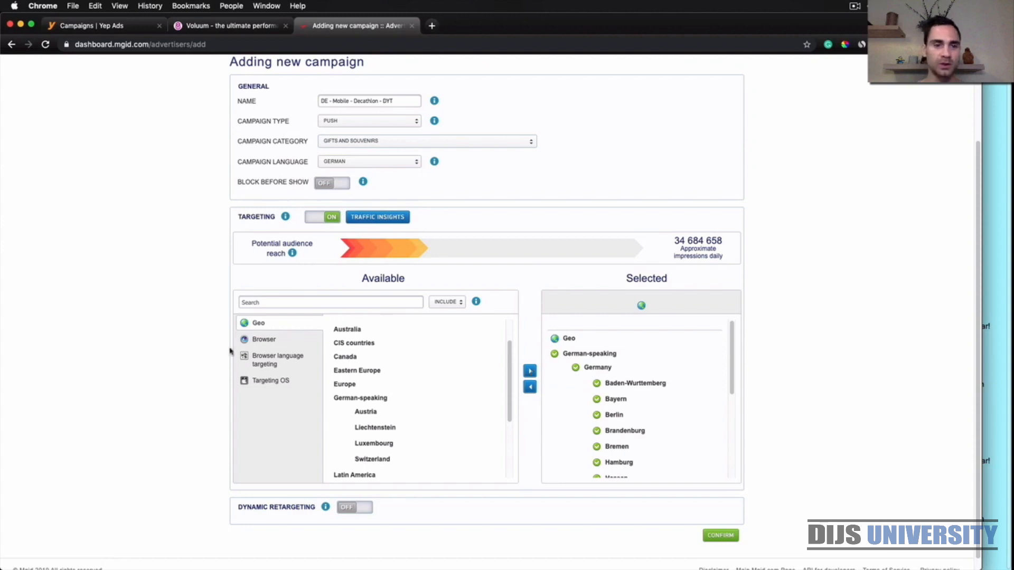
- Add Mobile OS to the campaign's operating system targeting, check the selected targets and confirm the settings
left_click(264, 344)
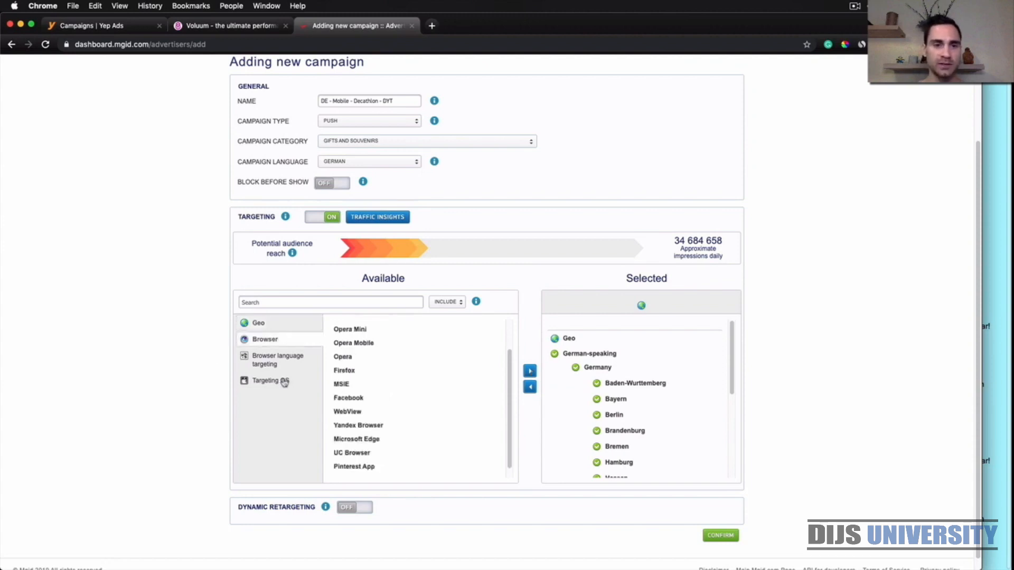
left_click(264, 363)
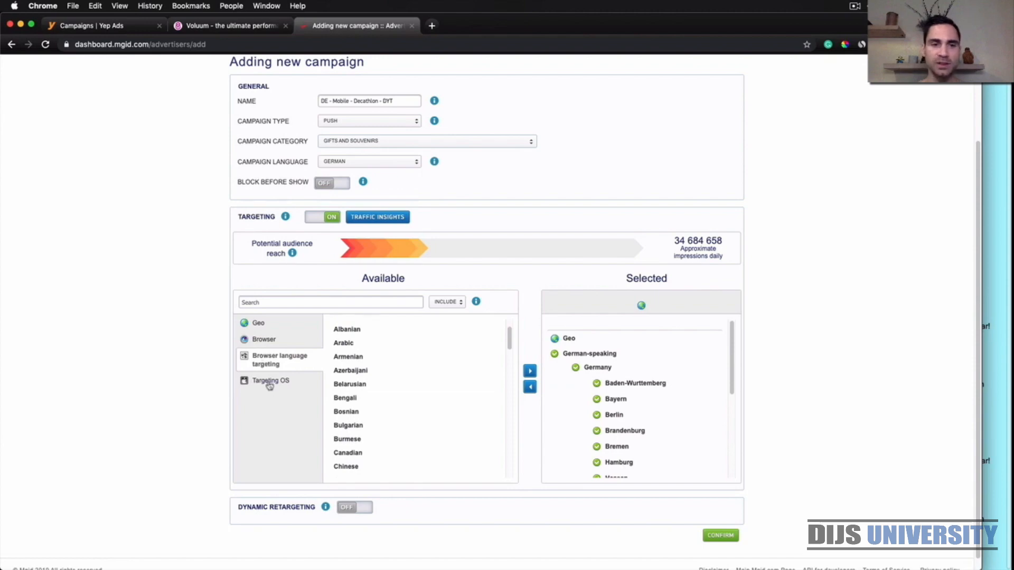
left_click(269, 382)
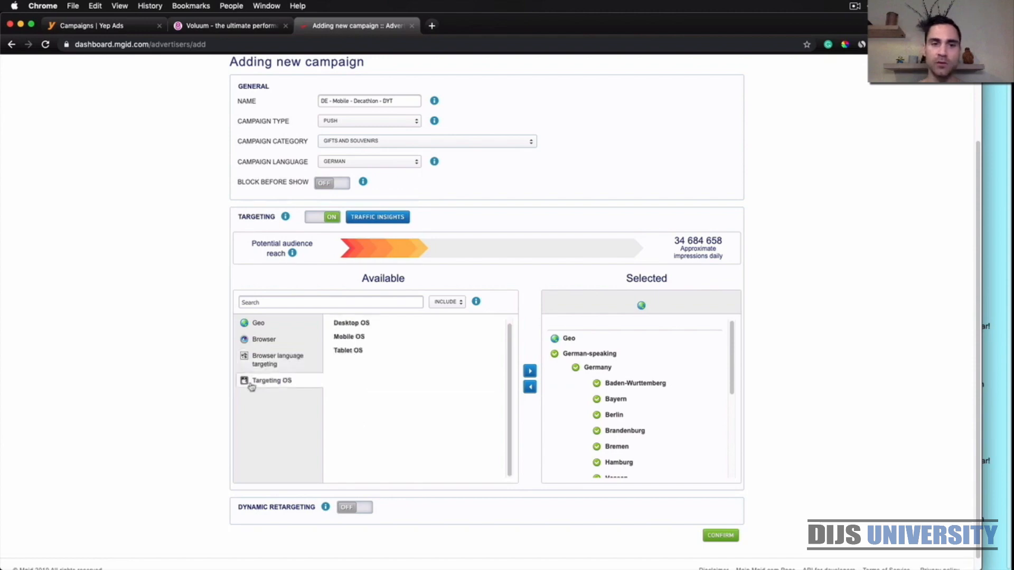
left_click(349, 341)
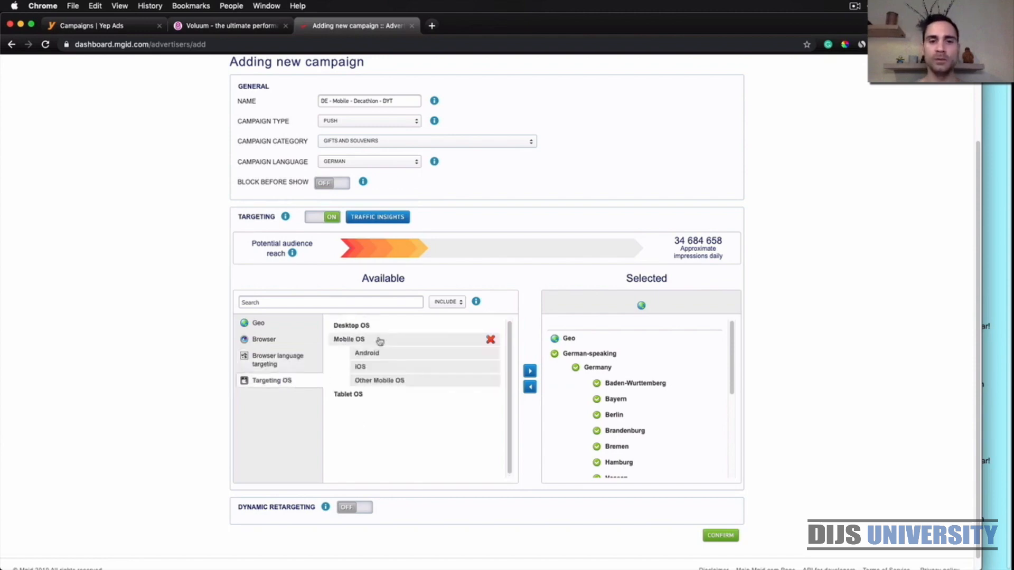
left_click(530, 371)
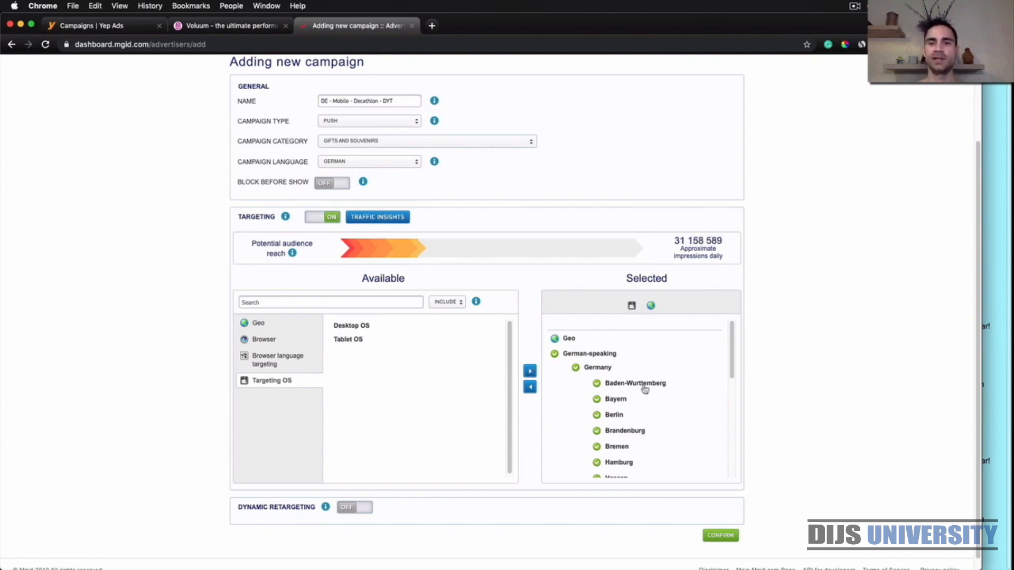
scroll(661, 398, "down", 5)
scroll(650, 443, "down", 1)
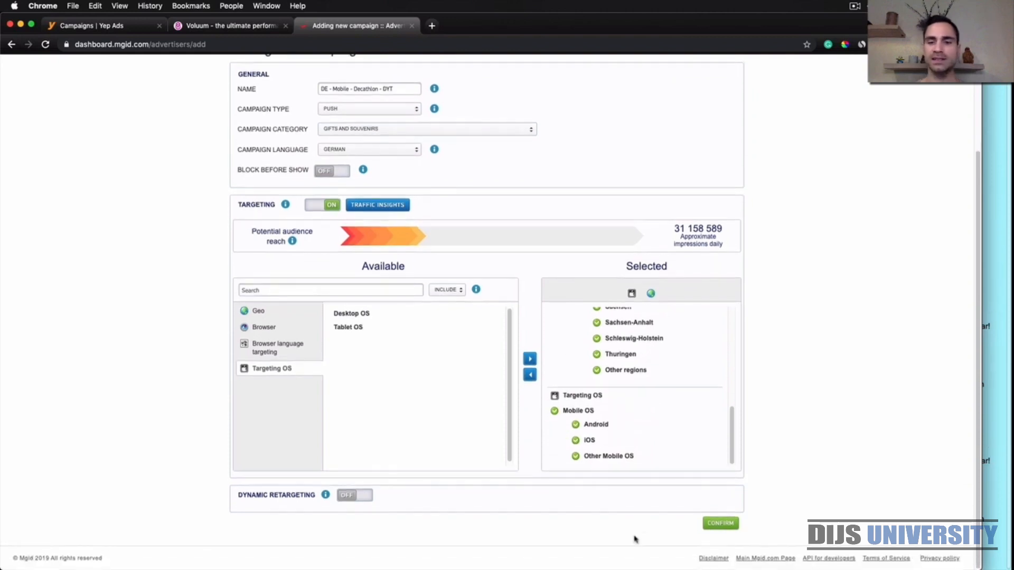
left_click(722, 524)
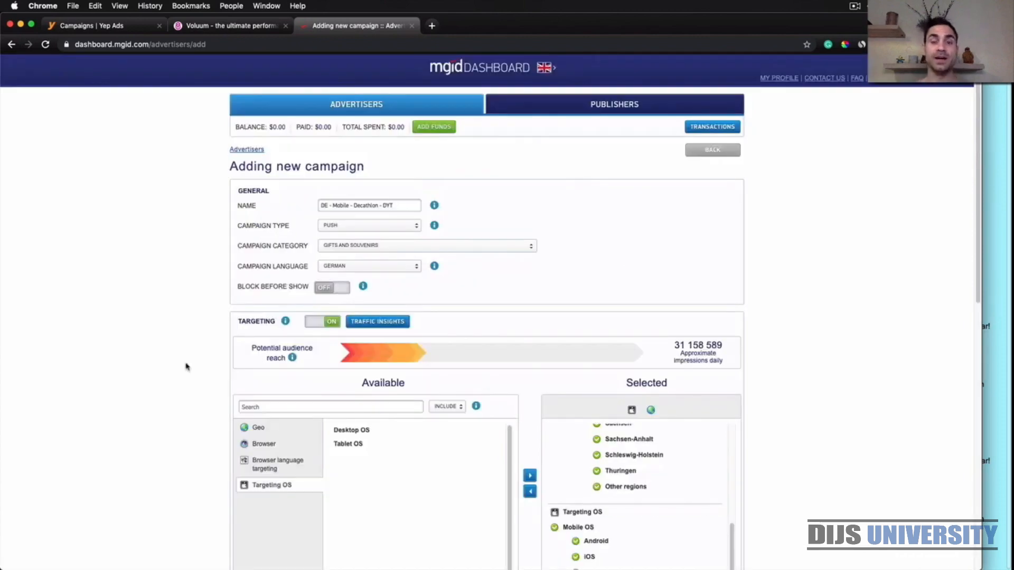
- Turn off continuous running in the campaign schedule and open the hourly ad schedule for editing
scroll(185, 367, "down", 10)
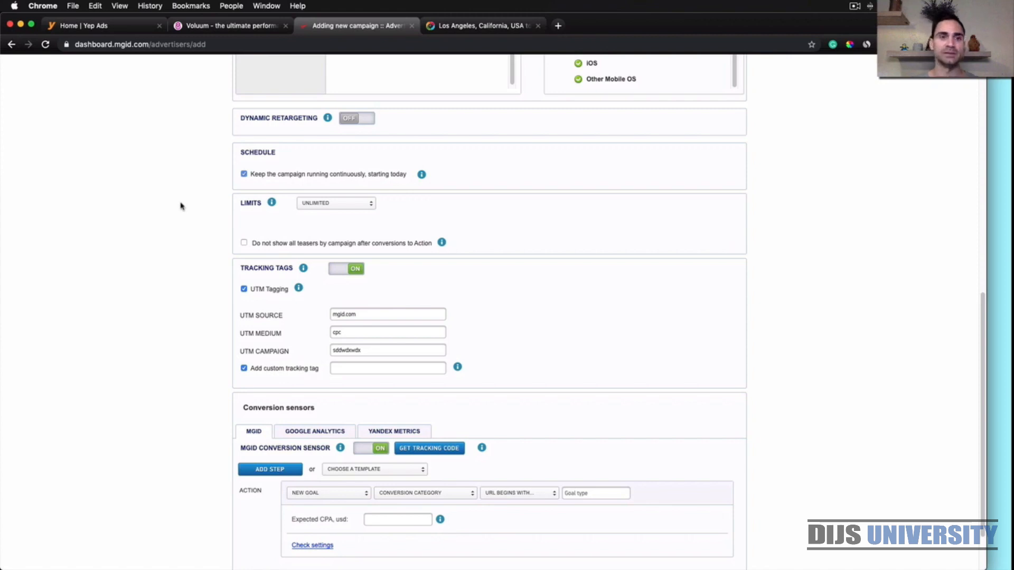
left_click(244, 175)
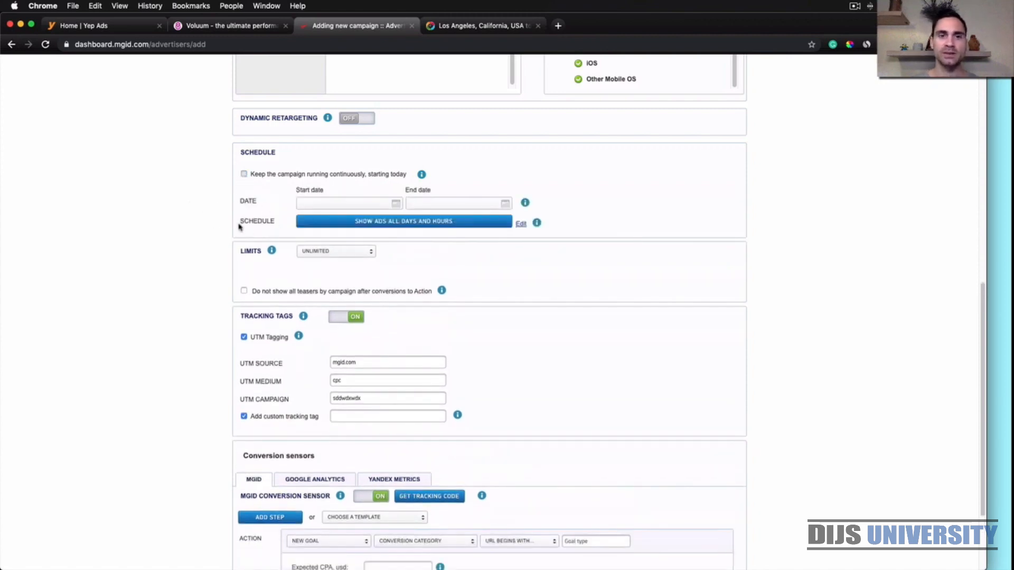
left_click(521, 225)
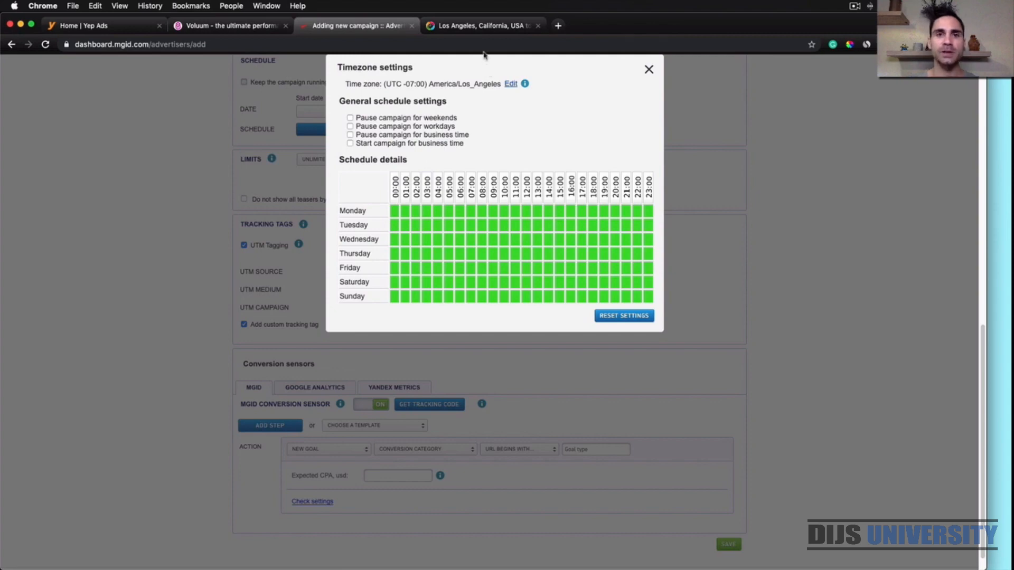
- Compare Los Angeles and Berlin times in the Savvy Time converter, and return to the MGID schedule
left_click(466, 27)
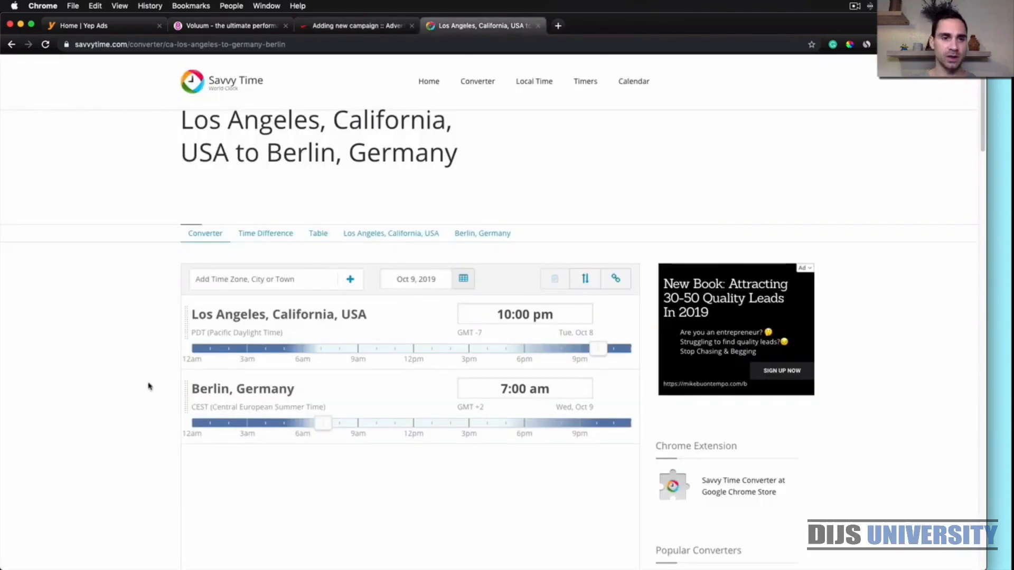
scroll(149, 387, "down", 1)
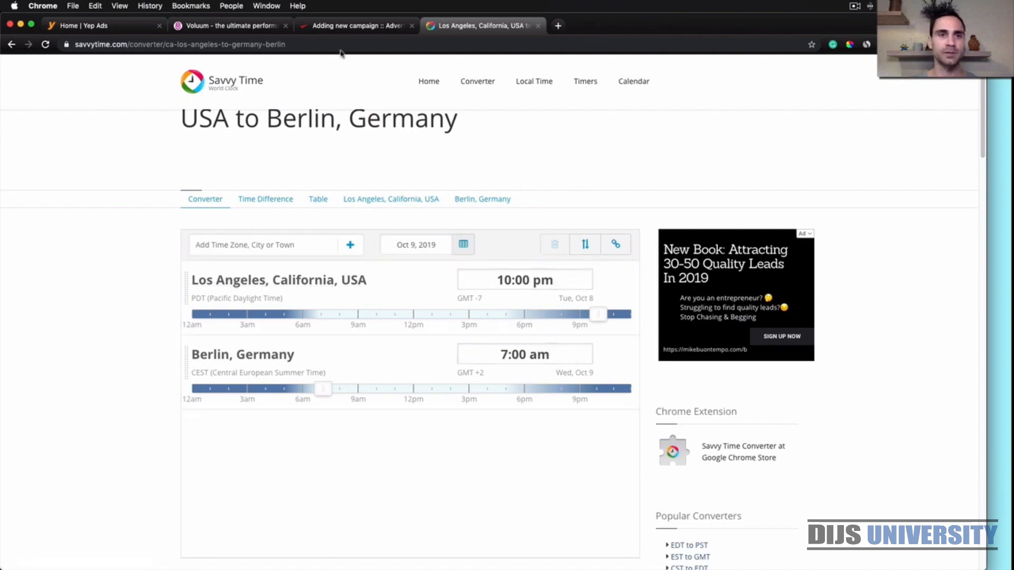
left_click(336, 26)
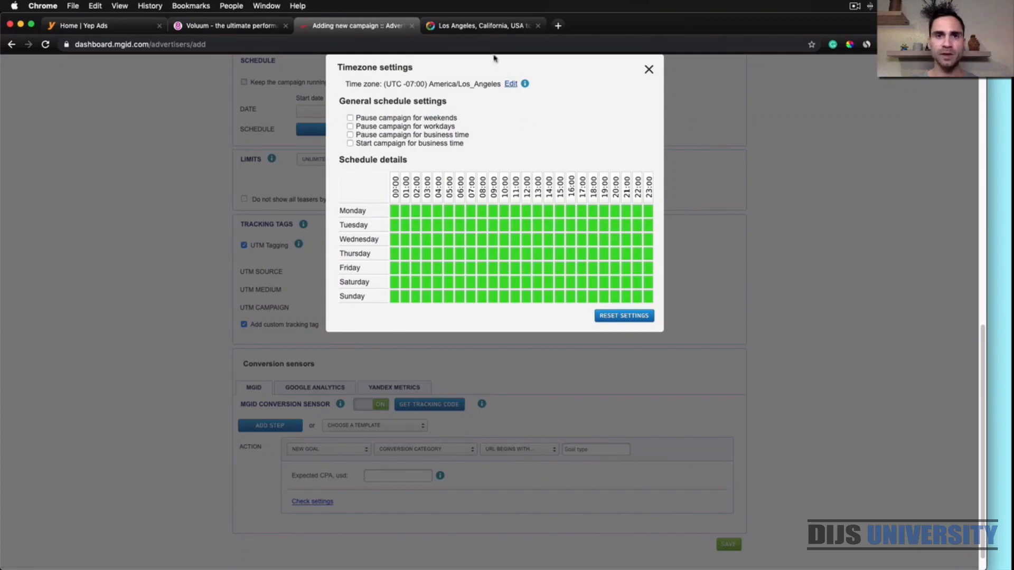
left_click(480, 27)
left_click(378, 27)
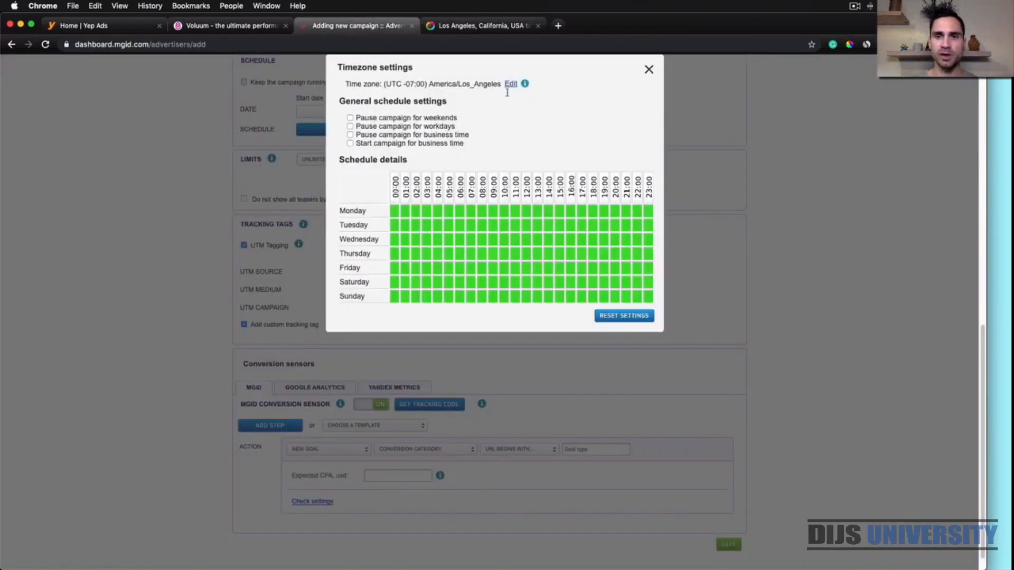
- Exclude the 21:00 hour from the ad schedule for every day, Monday through Sunday
left_click(626, 210)
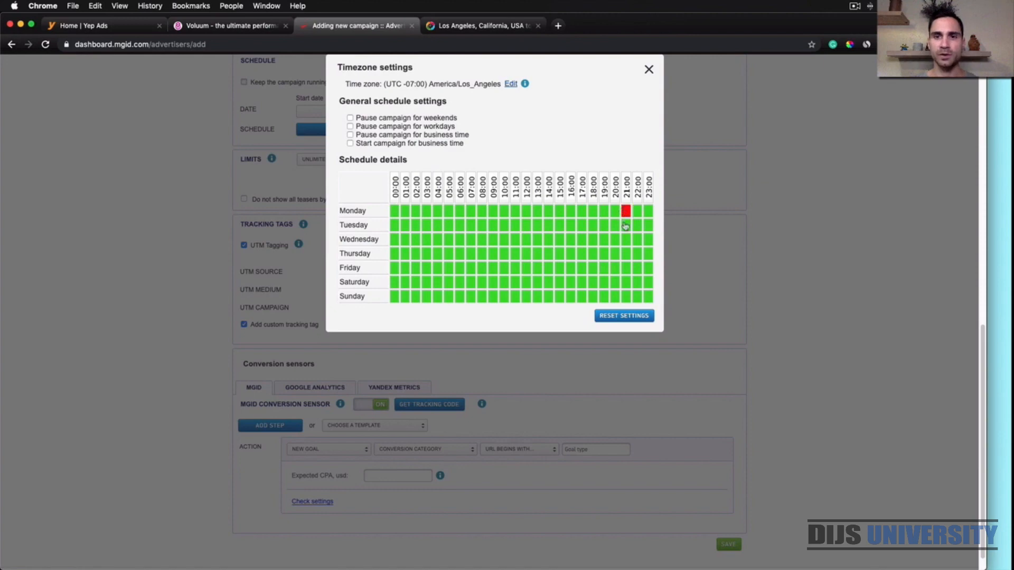
left_click(626, 225)
left_click(626, 240)
left_click(626, 254)
left_click(626, 268)
left_click(626, 282)
left_click(625, 294)
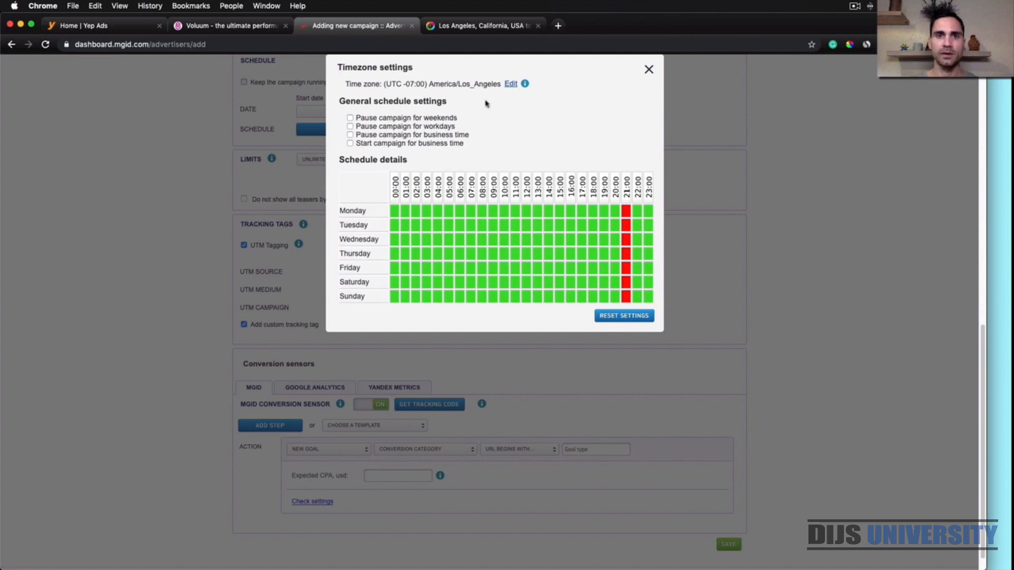
- Convert 10:00 pm Berlin time to Los Angeles time in Savvy Time, and return to the MGID schedule
left_click(468, 31)
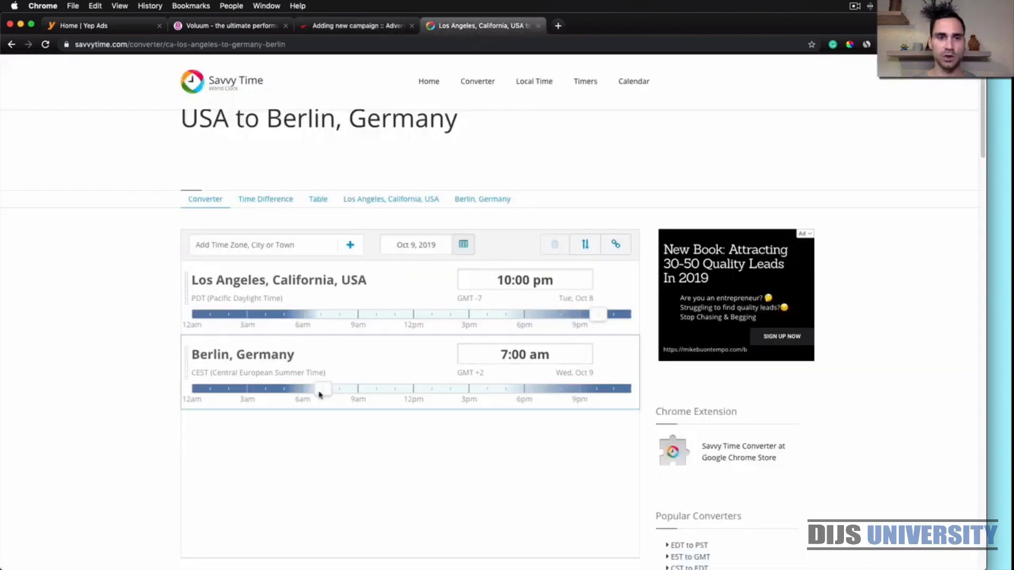
left_click_drag(322, 394, 598, 393)
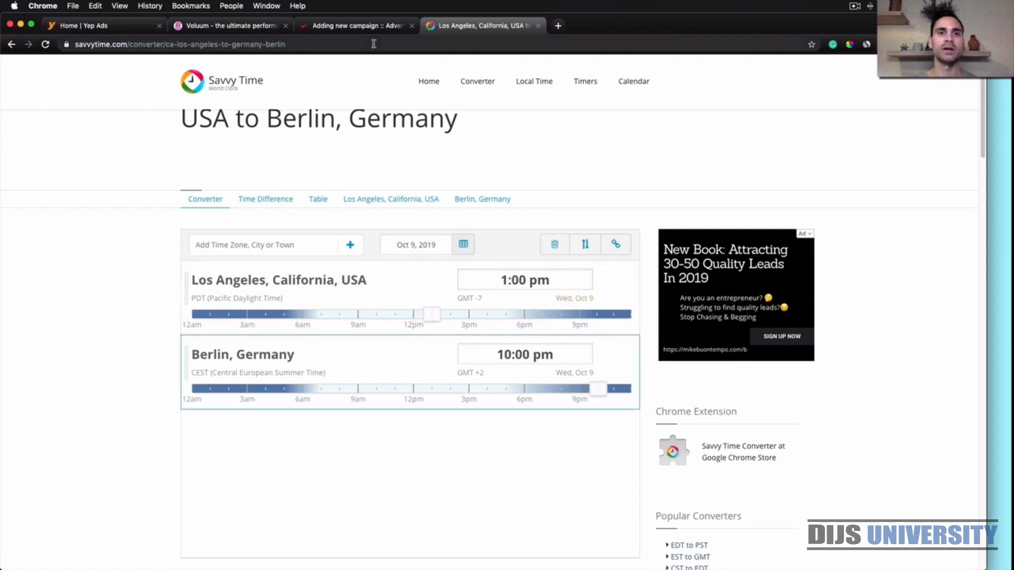
left_click(362, 27)
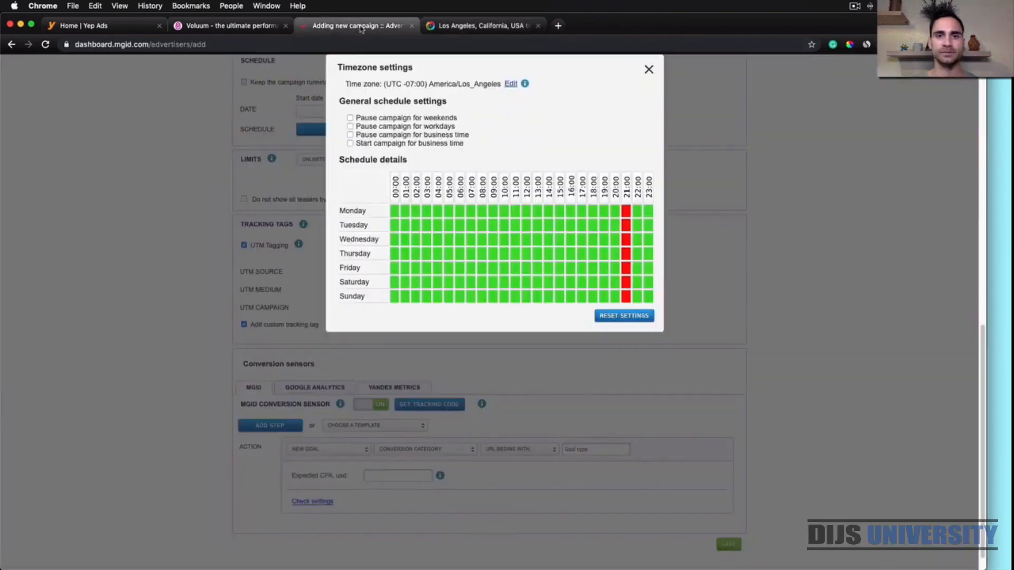
- Exclude the 14:00 hour from the ad schedule for every day, Monday through Sunday
left_click(549, 213)
left_click(550, 227)
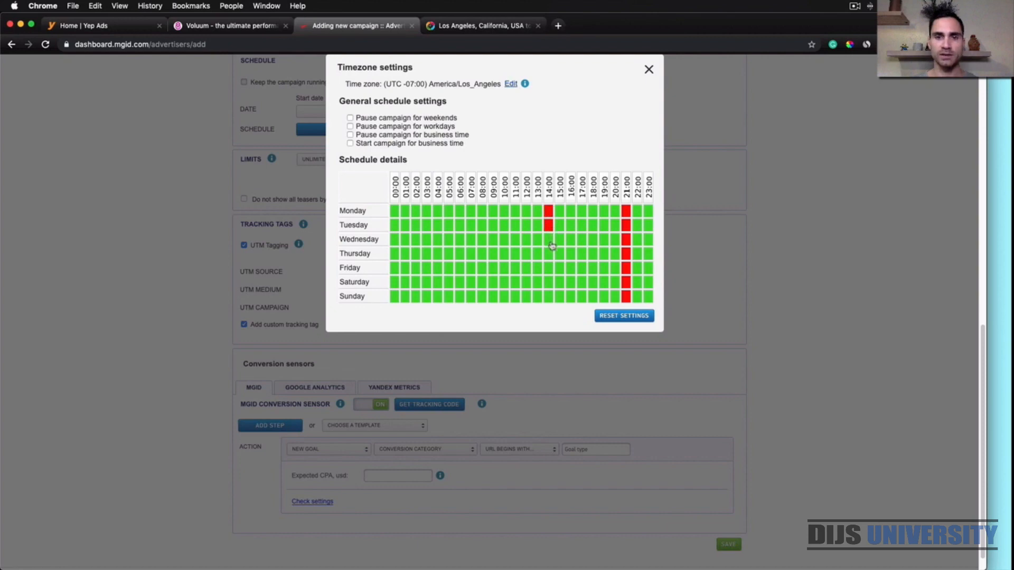
left_click(549, 241)
left_click(549, 255)
left_click(549, 268)
left_click(550, 282)
left_click(549, 296)
- Exclude the 15:00 hour from the ad schedule for all seven days
left_click(559, 297)
left_click(560, 282)
left_click(559, 268)
left_click(560, 253)
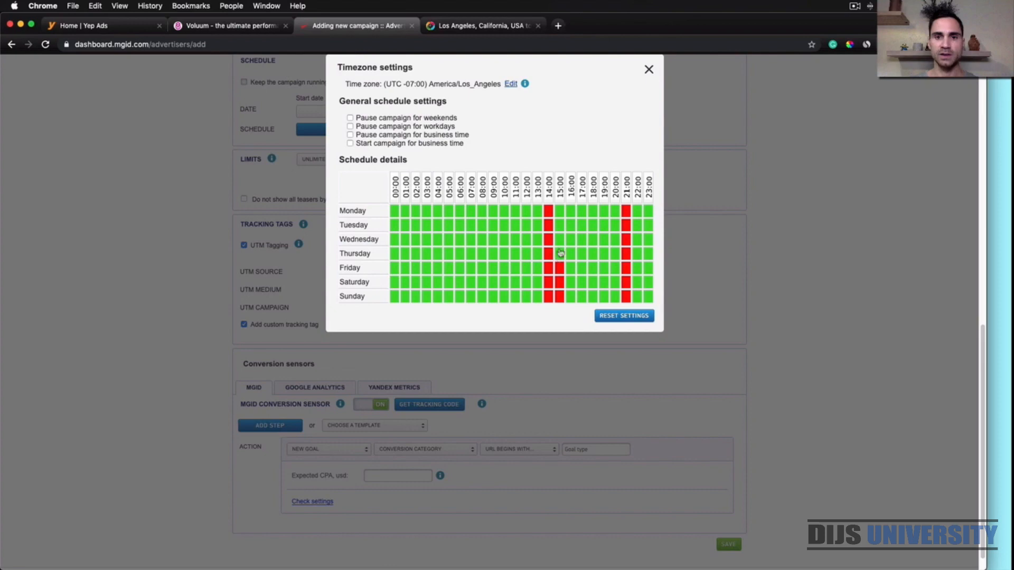
left_click(559, 240)
left_click(560, 225)
left_click(559, 211)
- Exclude the 16:00 hour from the ad schedule for all seven days
left_click(571, 210)
left_click(571, 225)
left_click(571, 239)
left_click(571, 254)
left_click(571, 268)
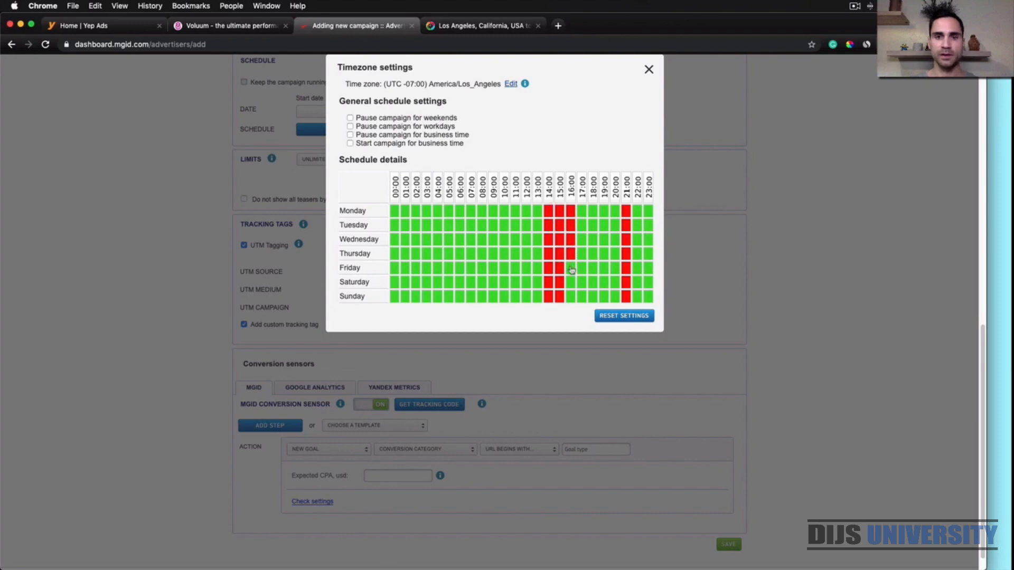
left_click(571, 282)
left_click(571, 296)
- Exclude the 17:00 hour from the ad schedule for all seven days
left_click(582, 297)
left_click(582, 282)
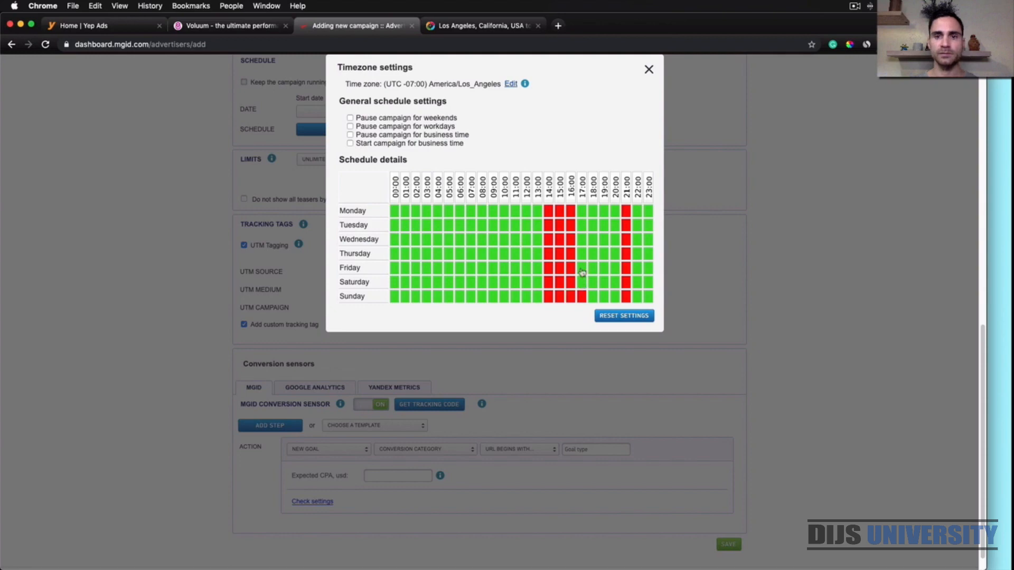
left_click(582, 268)
left_click(582, 254)
left_click(582, 225)
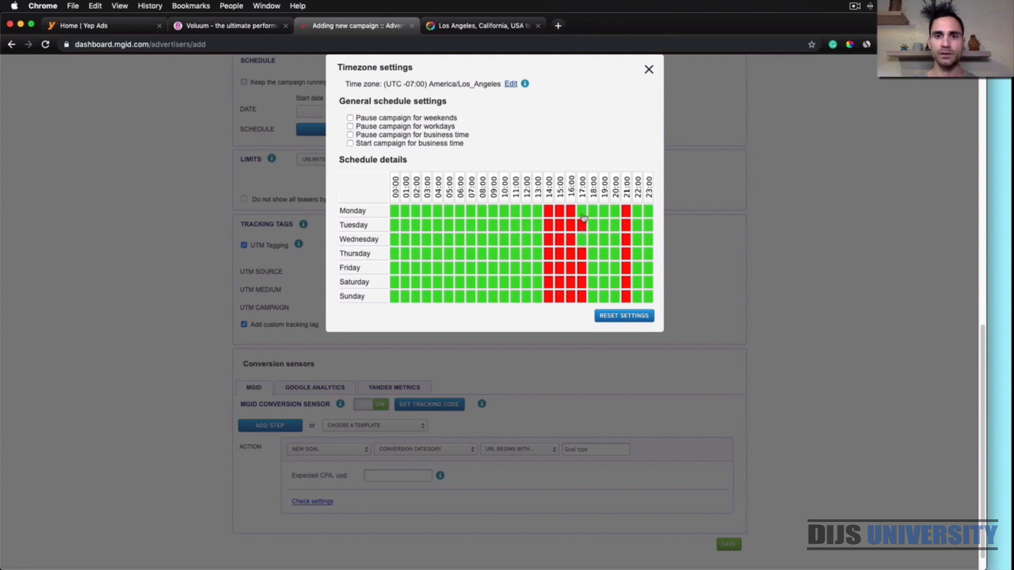
left_click(582, 210)
left_click(582, 239)
- Exclude the 18:00 hour from the ad schedule for all seven days
left_click(593, 297)
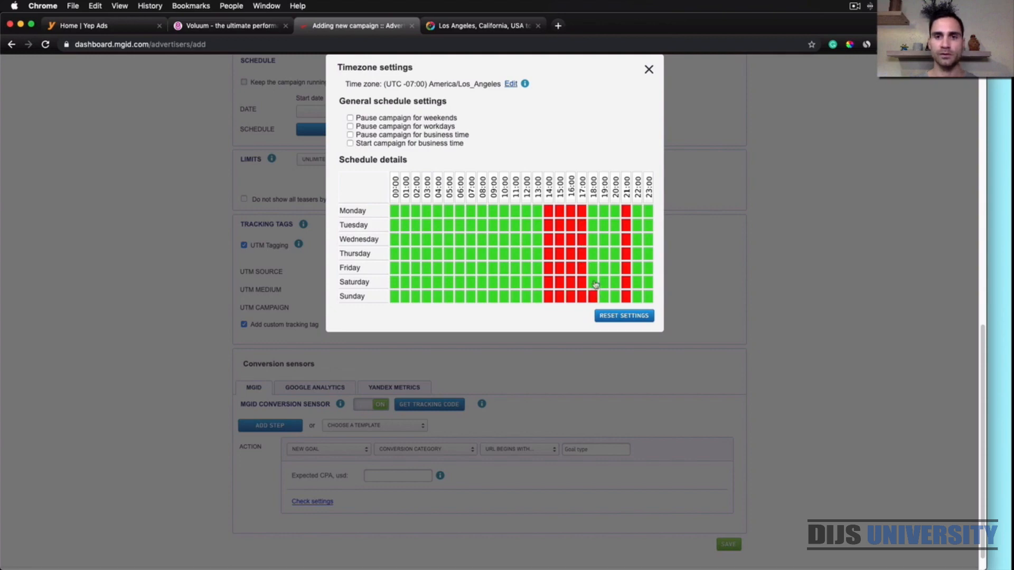
left_click(593, 282)
left_click(593, 267)
left_click(593, 253)
left_click(593, 239)
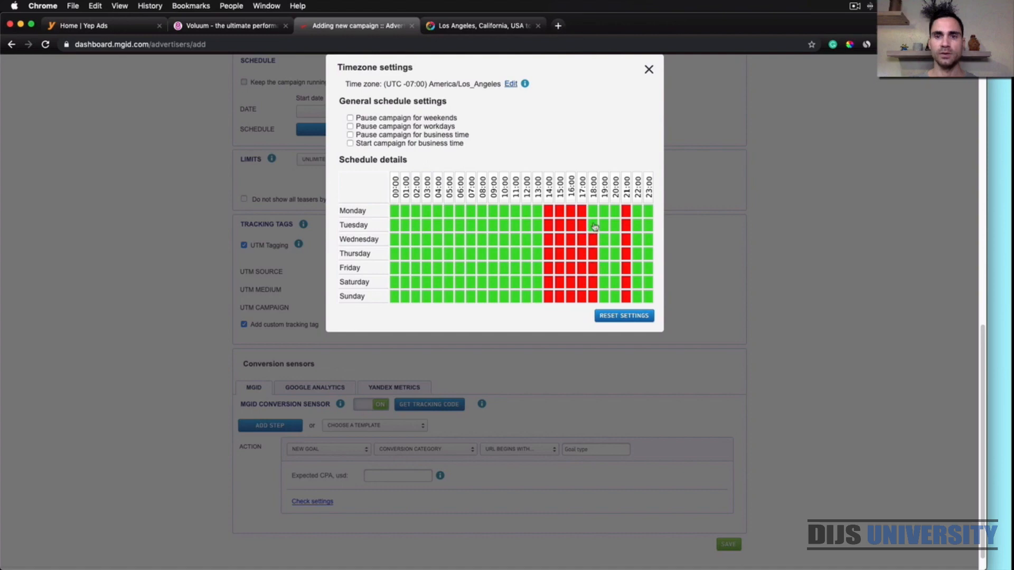
left_click(593, 225)
left_click(593, 211)
- Exclude the 19:00 and 20:00 hours from the ad schedule for all seven days and close the schedule settings
left_click(605, 210)
left_click(615, 211)
left_click(616, 225)
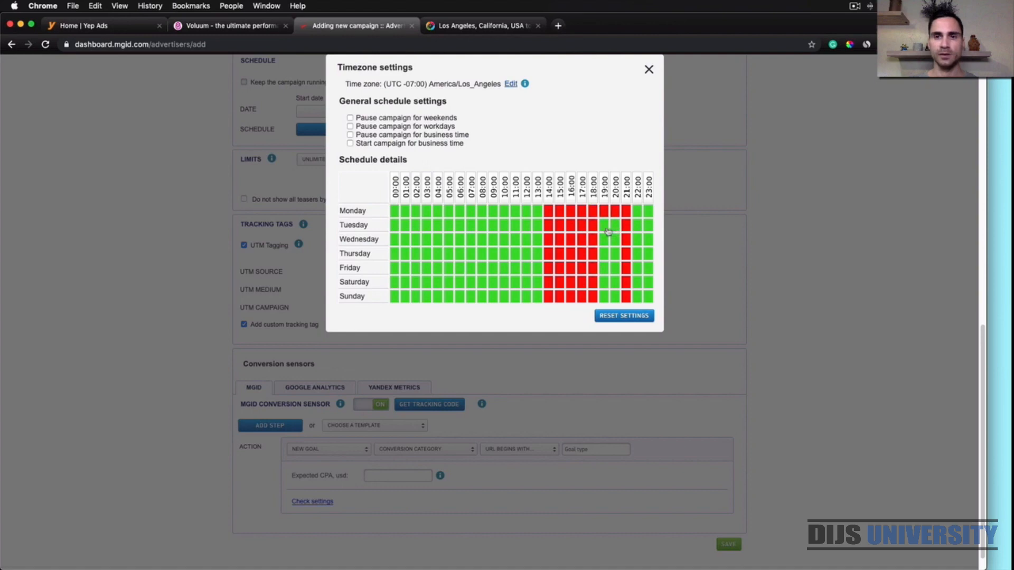
left_click(615, 239)
left_click(604, 225)
left_click(604, 240)
left_click(616, 254)
left_click(604, 254)
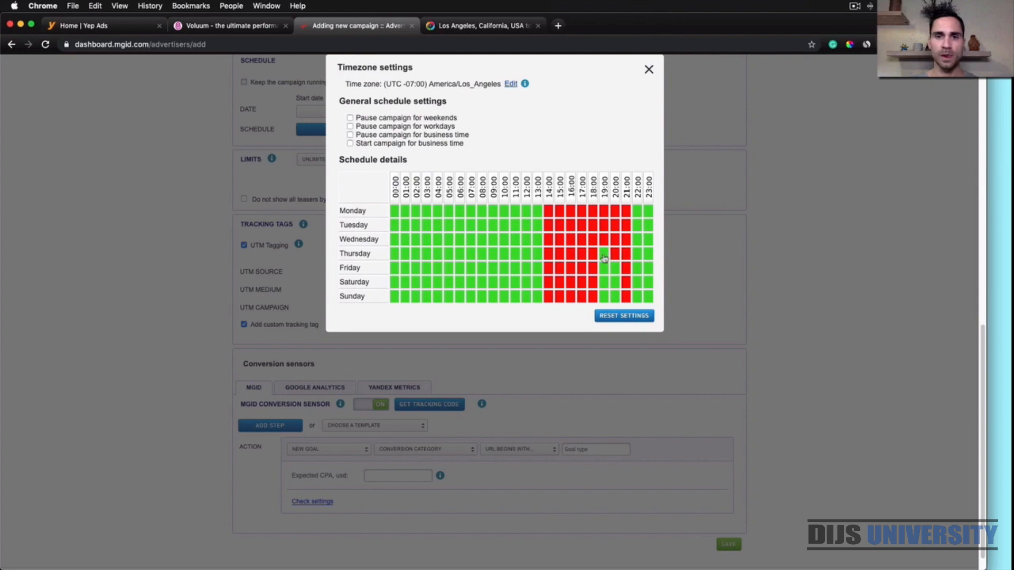
left_click(615, 268)
left_click(605, 268)
left_click(615, 282)
left_click(604, 282)
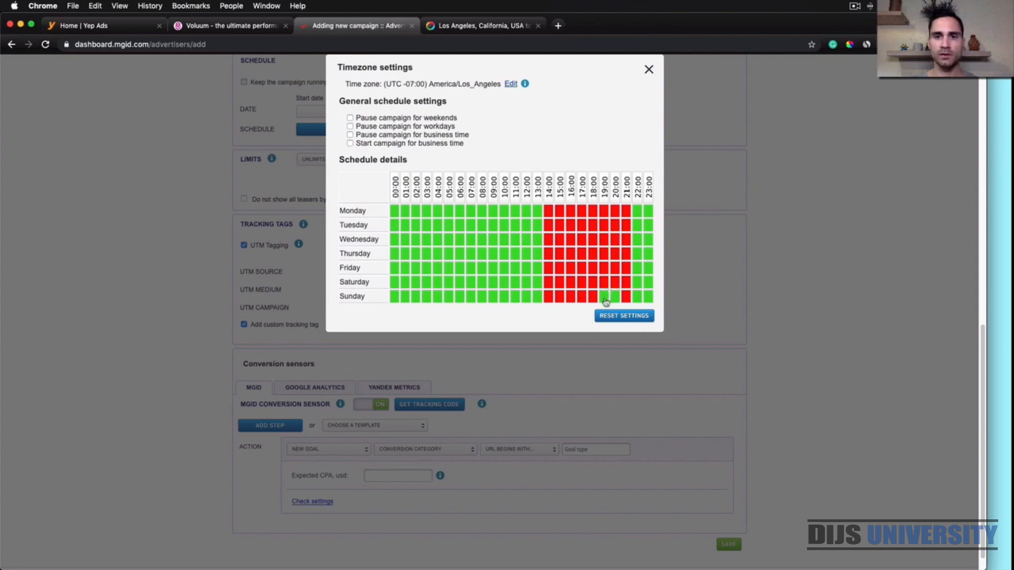
left_click(604, 297)
left_click(616, 298)
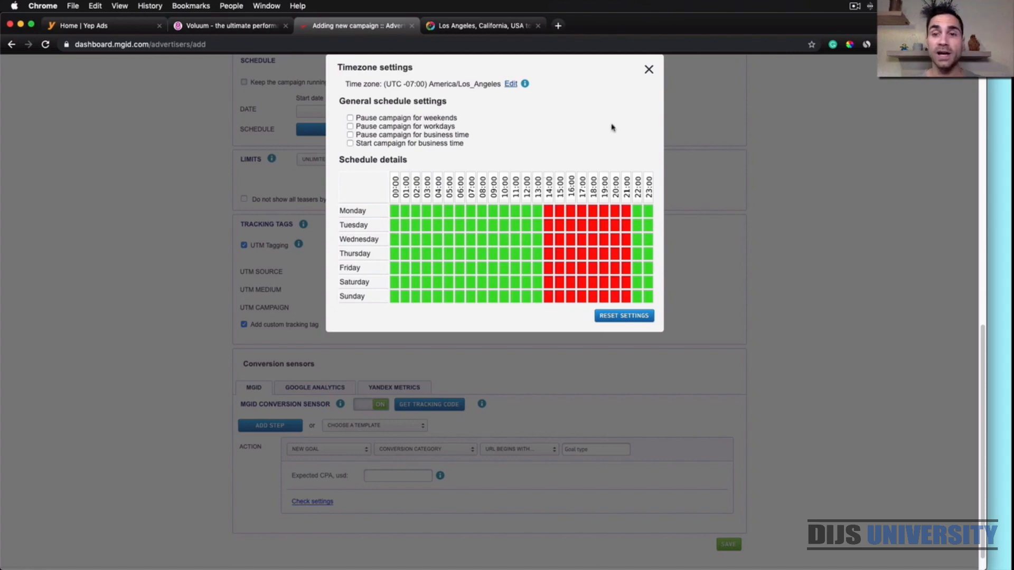
left_click(703, 107)
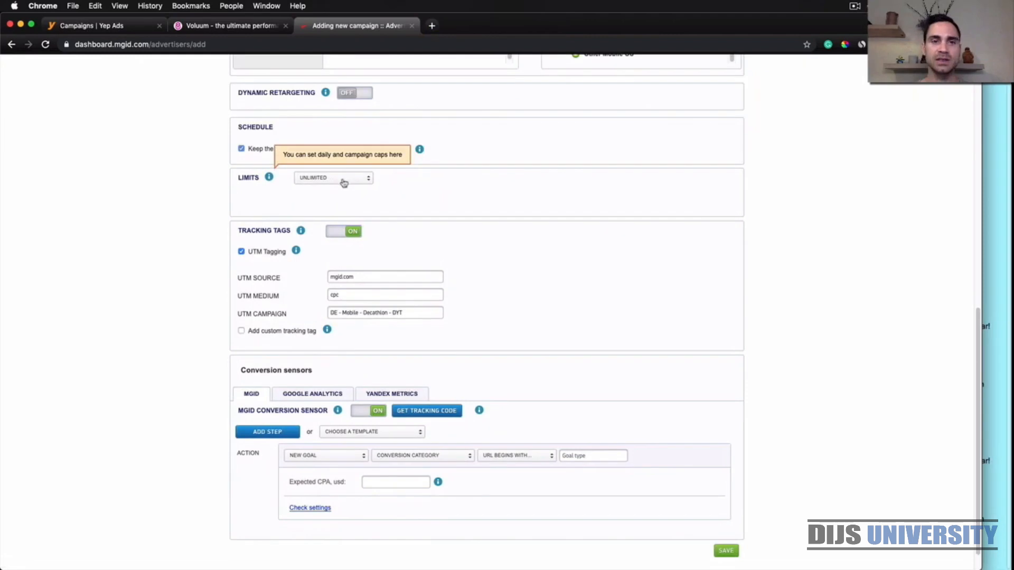
- Limit the campaign by budget, with a daily limit of $30 and an overall limit of $90
left_click(344, 181)
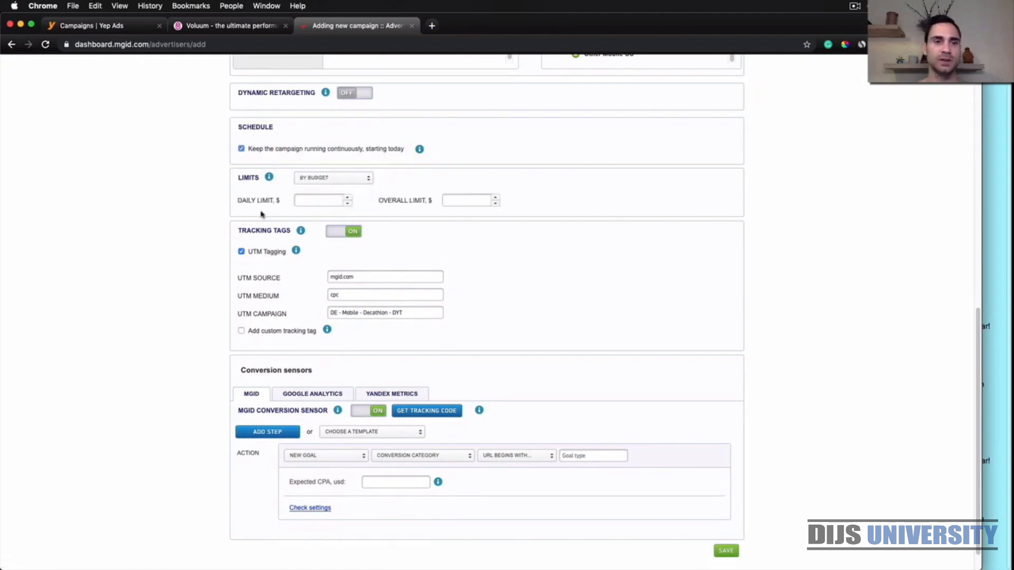
left_click(315, 204)
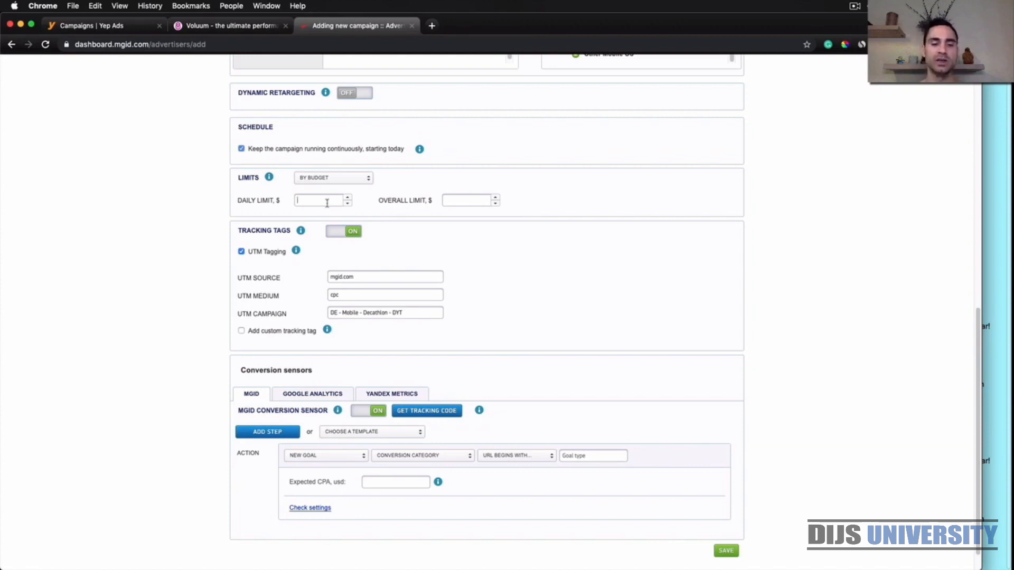
type("30")
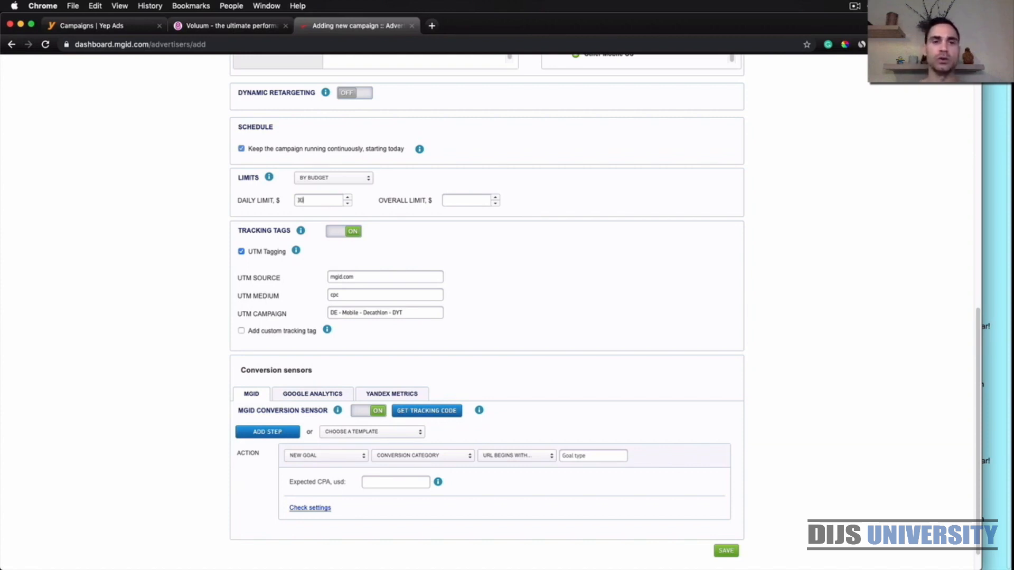
left_click(458, 201)
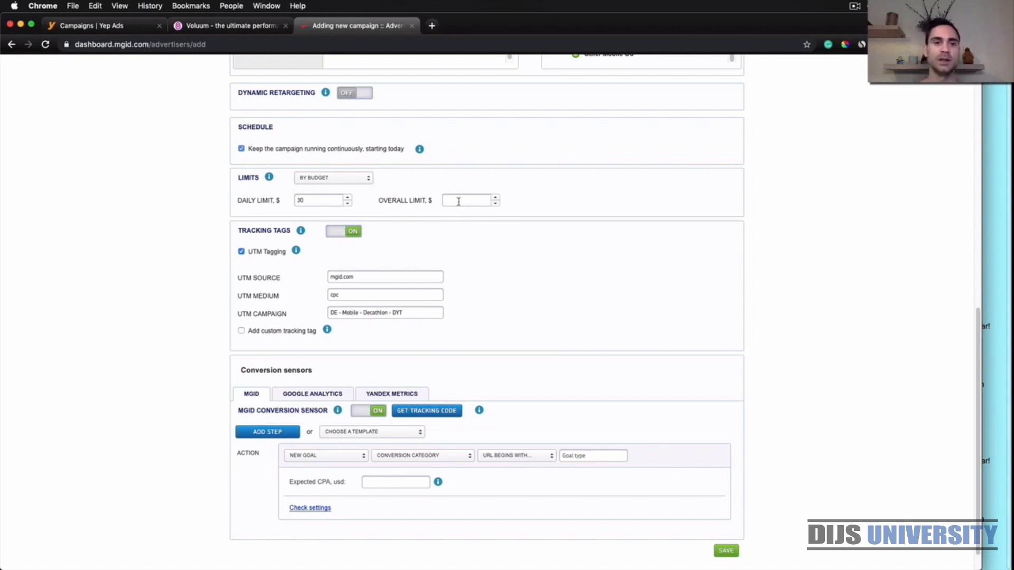
type("90")
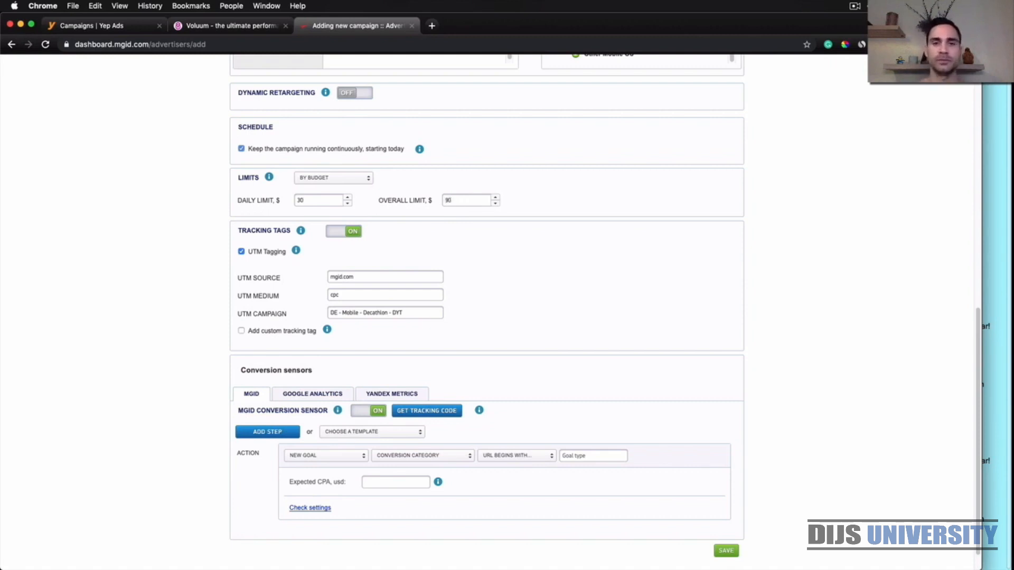
- Disable UTM tagging and set the MGID conversion sensor's action to the existing Postback Action goal
scroll(544, 264, "down", 1)
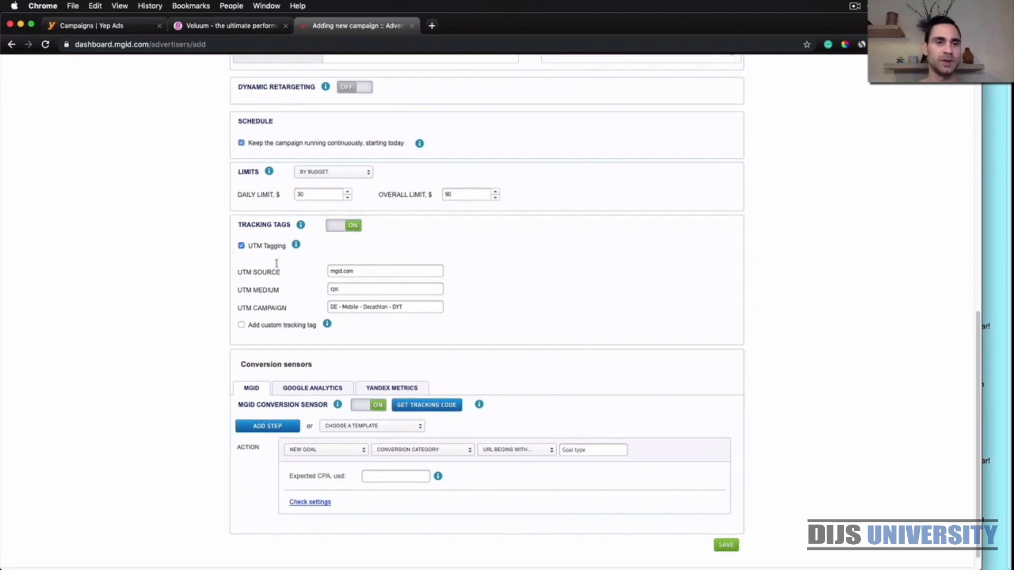
left_click(241, 246)
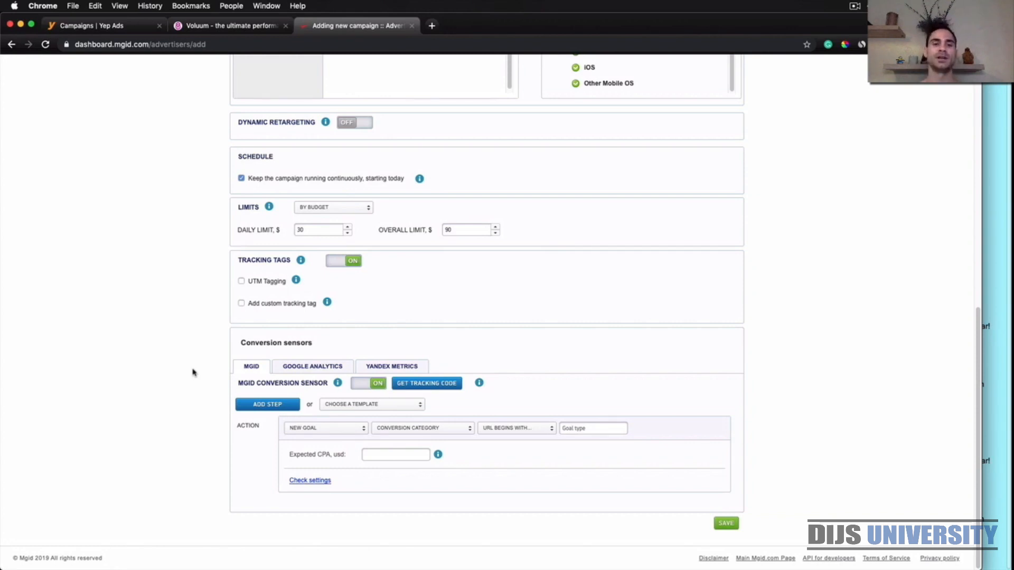
left_click(339, 432)
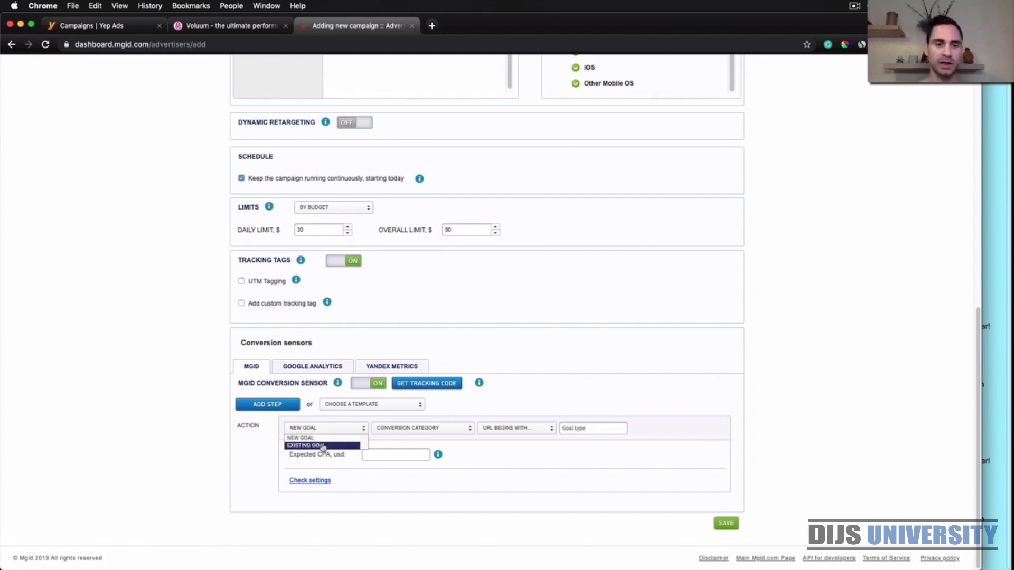
left_click(322, 448)
left_click(452, 430)
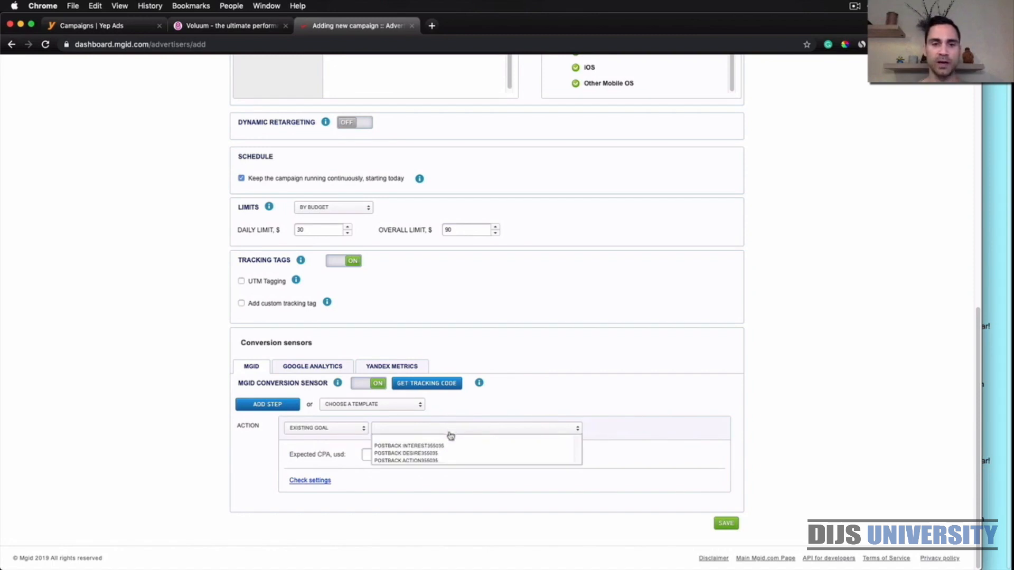
left_click(408, 461)
left_click(594, 341)
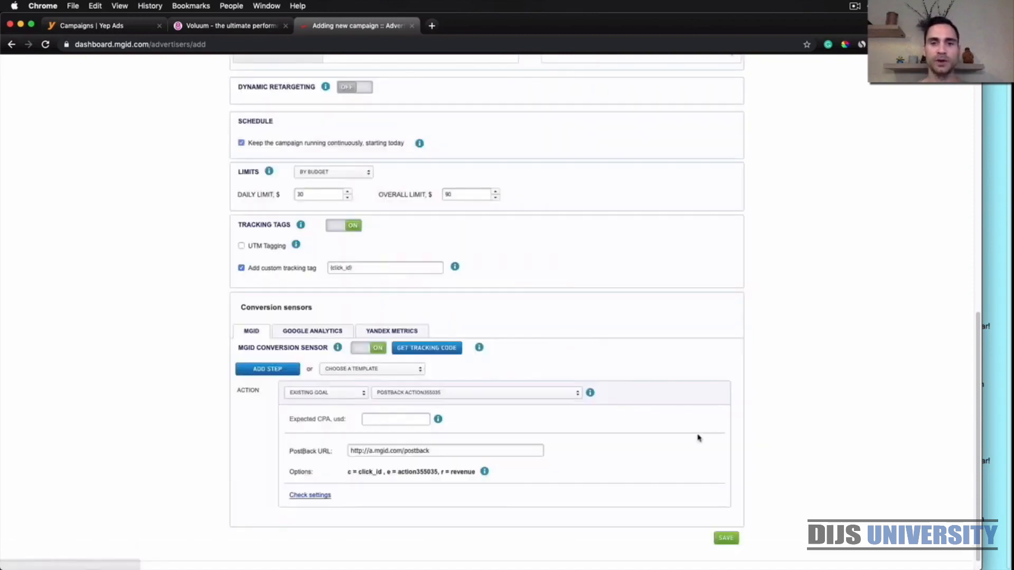
scroll(731, 457, "down", 1)
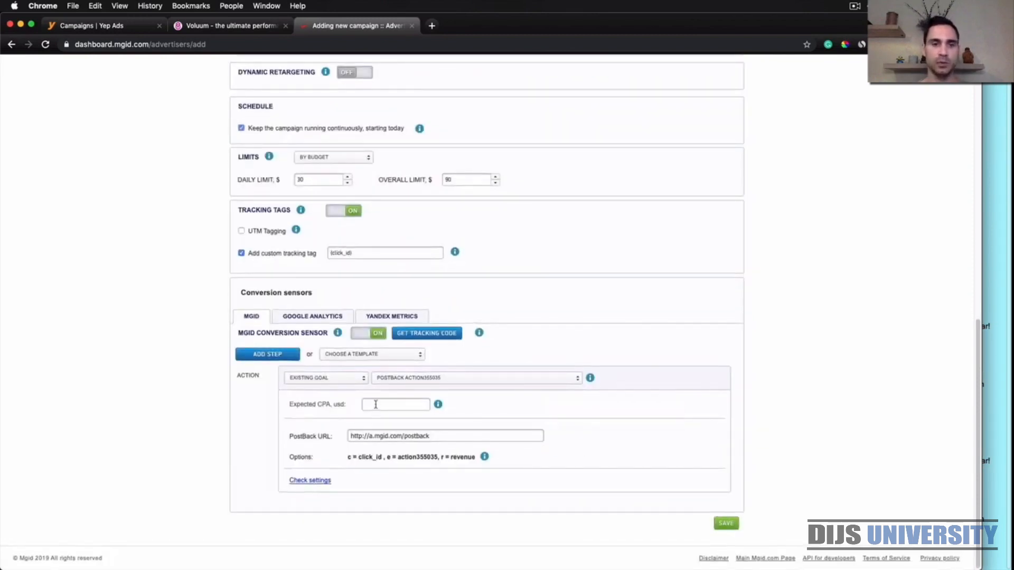
- Set the expected CPA to 2.95 USD, save the campaign and start creating its first teaser ad
type("2.95")
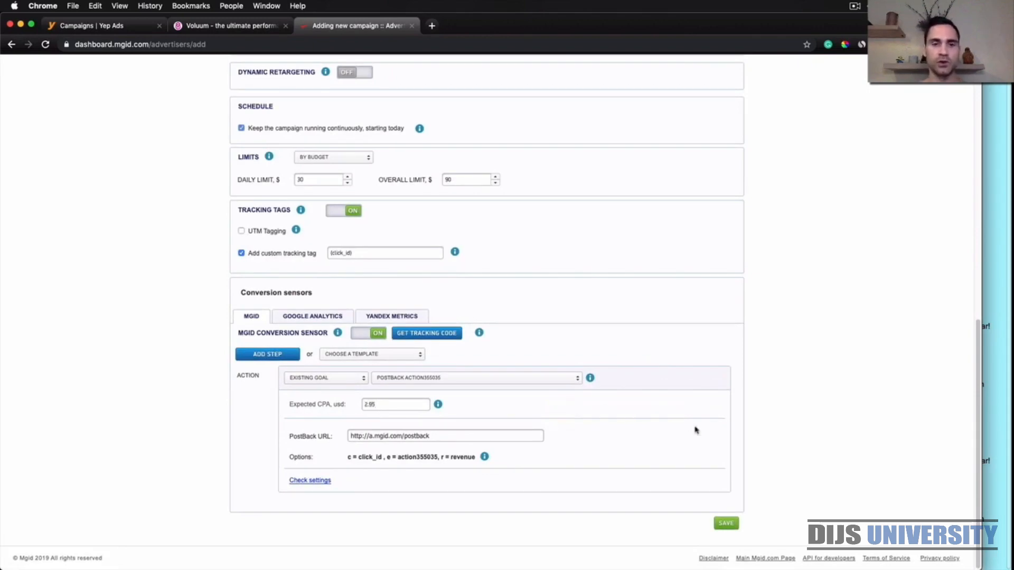
left_click(727, 524)
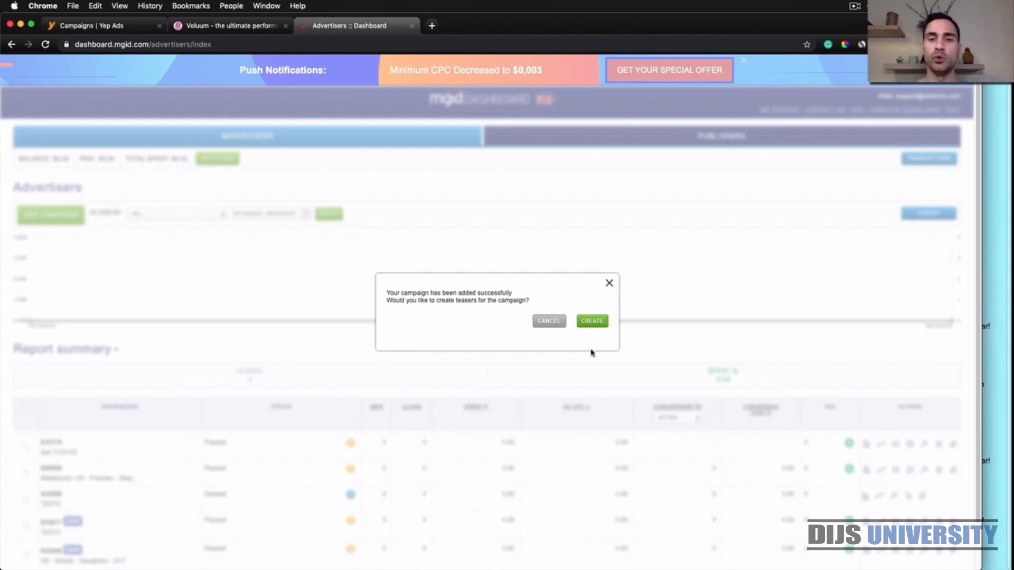
left_click(592, 322)
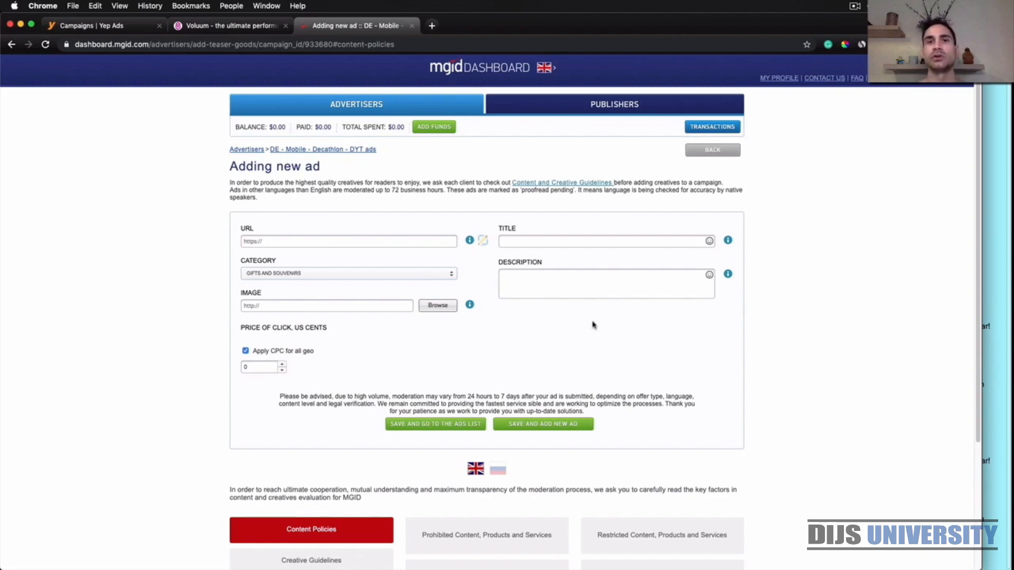
- Paste the Voluum tracking link as the ad's URL and copy the envelope-emoji headline "(1) Neue Nachricht" from the notes into its title
key("super+v")
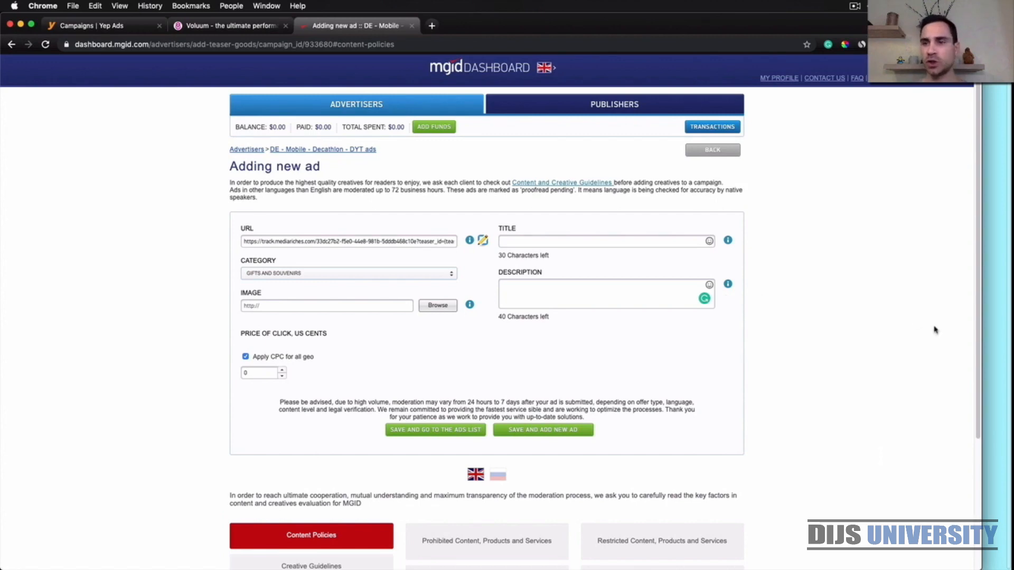
left_click(987, 356)
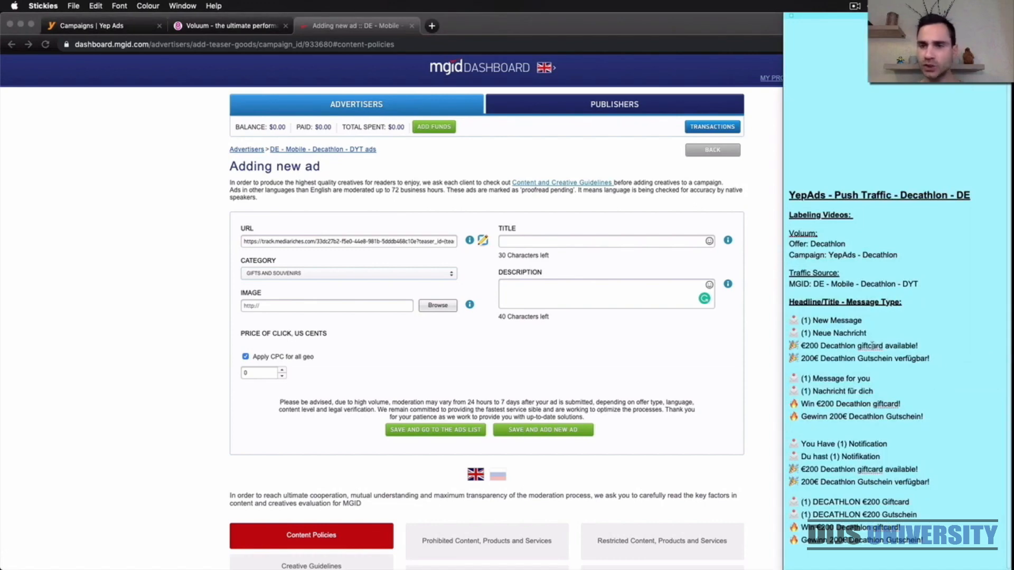
left_click_drag(871, 333, 791, 338)
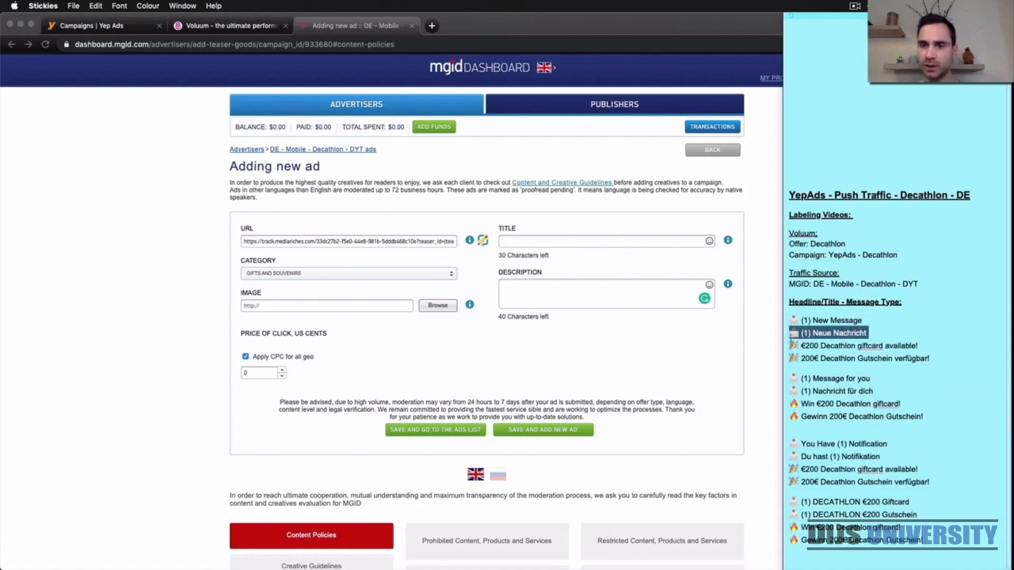
key("super+c")
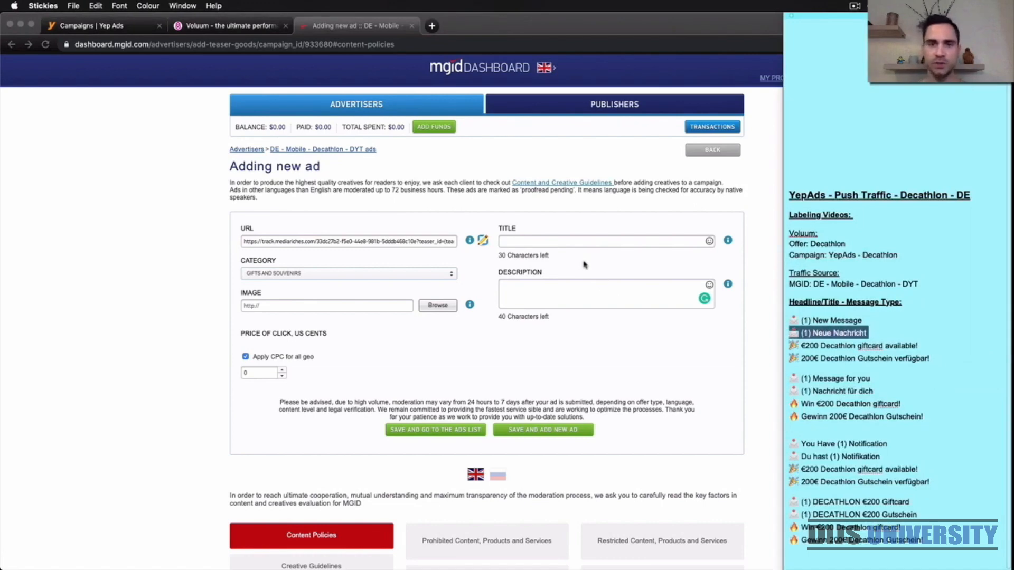
left_click(568, 246)
key("super+v")
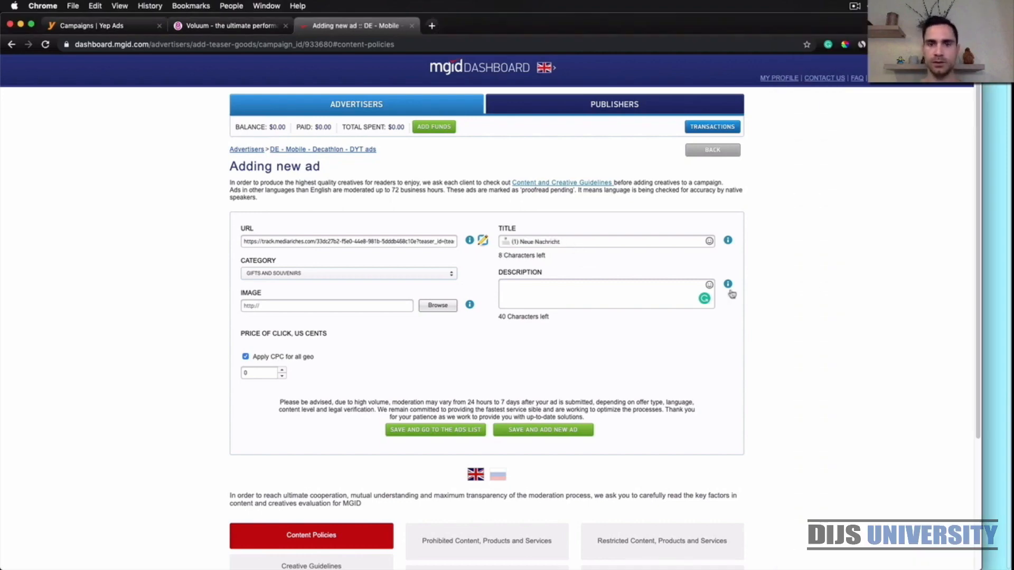
- Copy the party-emoji line "200€ Decathlon Gutschein verfügbar!" from the notes into the ad's description
left_click(986, 423)
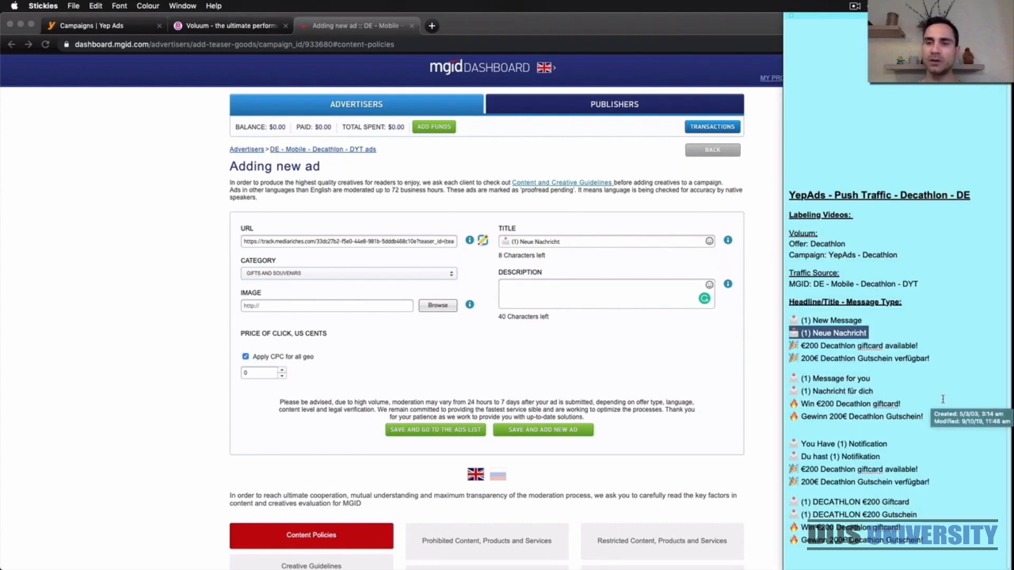
left_click_drag(934, 358, 790, 359)
key("super+c")
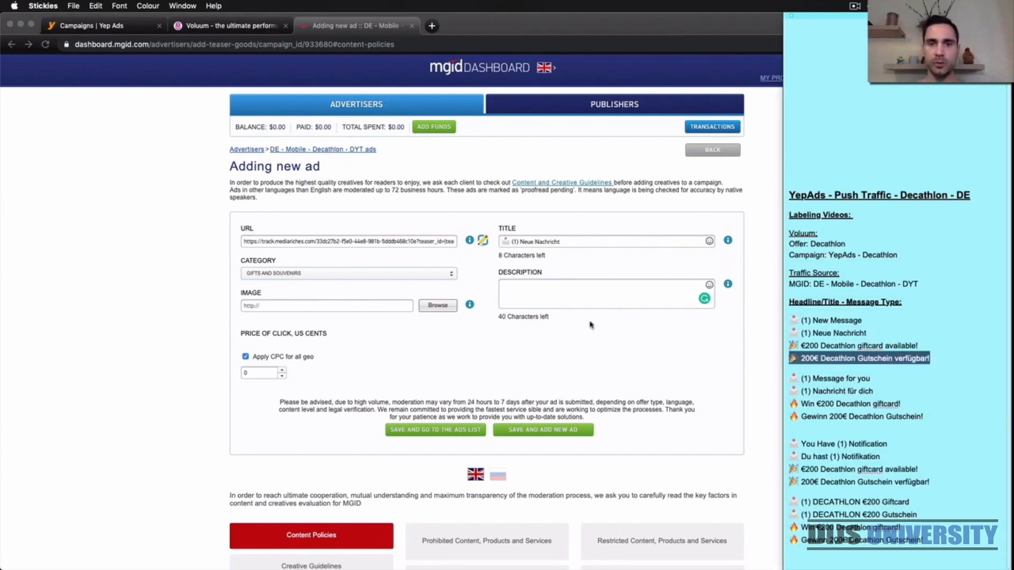
left_click(538, 288)
key("super+v")
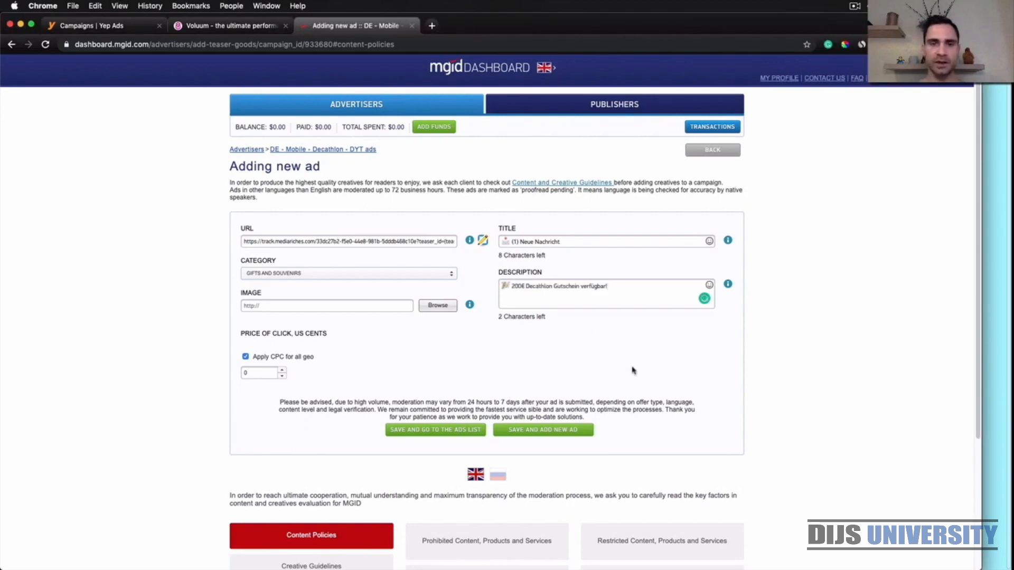
- Upload 01-03-19-800x571.jpg from the Decathlon folder as the ad's image
left_click(438, 307)
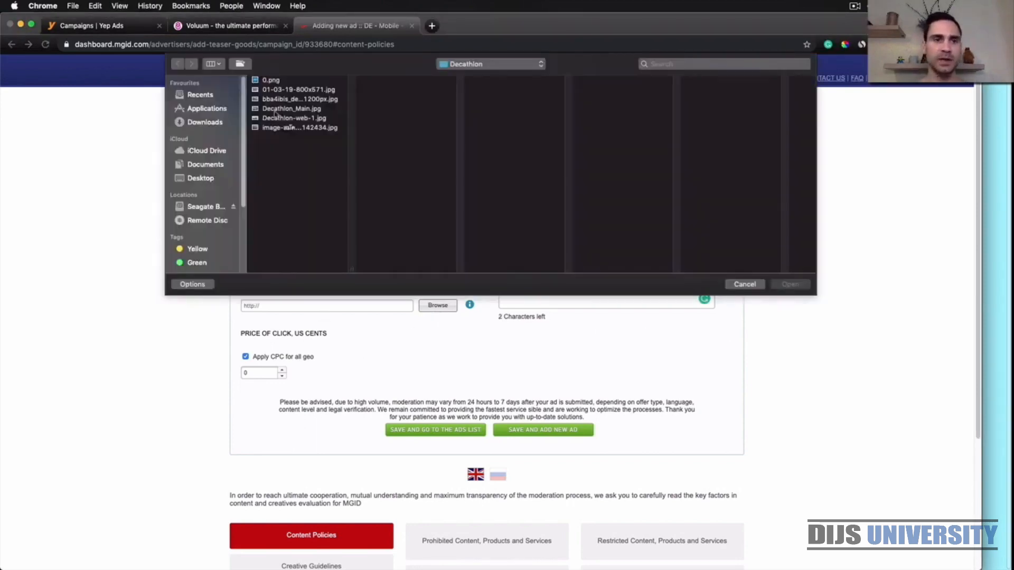
left_click(273, 91)
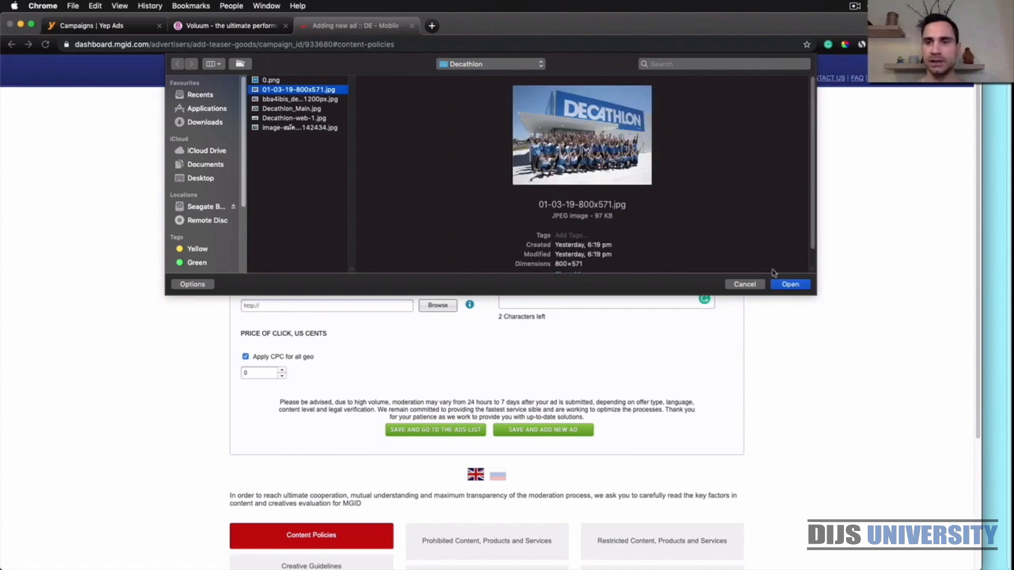
left_click(791, 288)
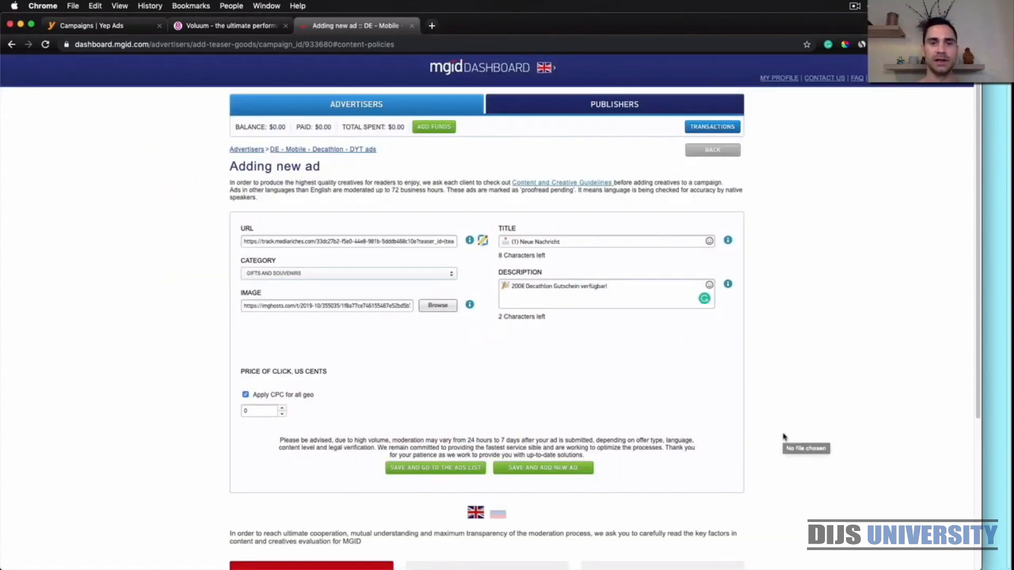
- Enlarge the rectangular crop to nearly the whole photo and the square crop to full height, framing the Decathlon sign
scroll(761, 437, "down", 3)
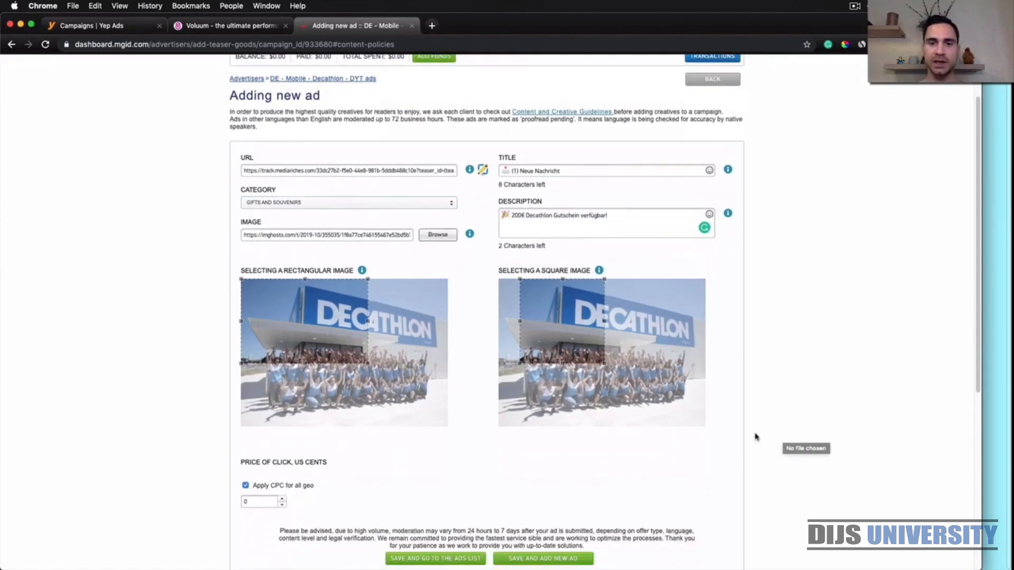
scroll(756, 438, "down", 1)
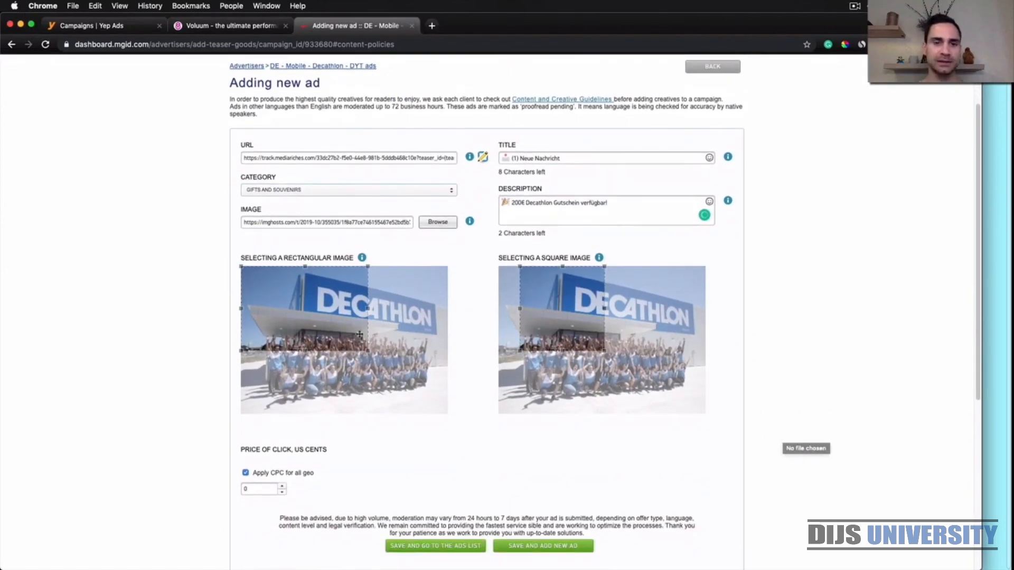
left_click_drag(368, 350, 433, 408)
left_click_drag(424, 362, 426, 367)
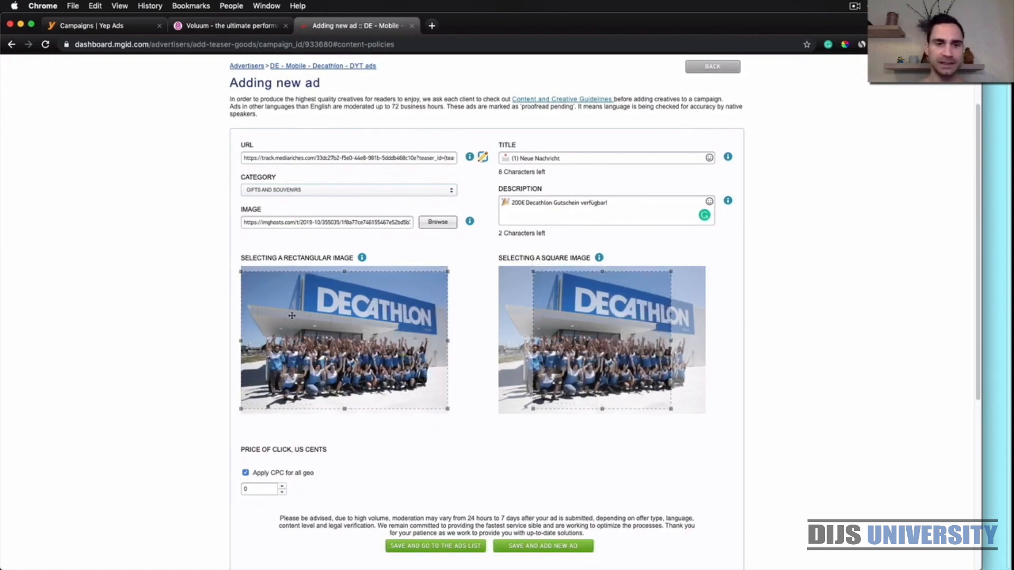
left_click_drag(610, 348, 574, 352)
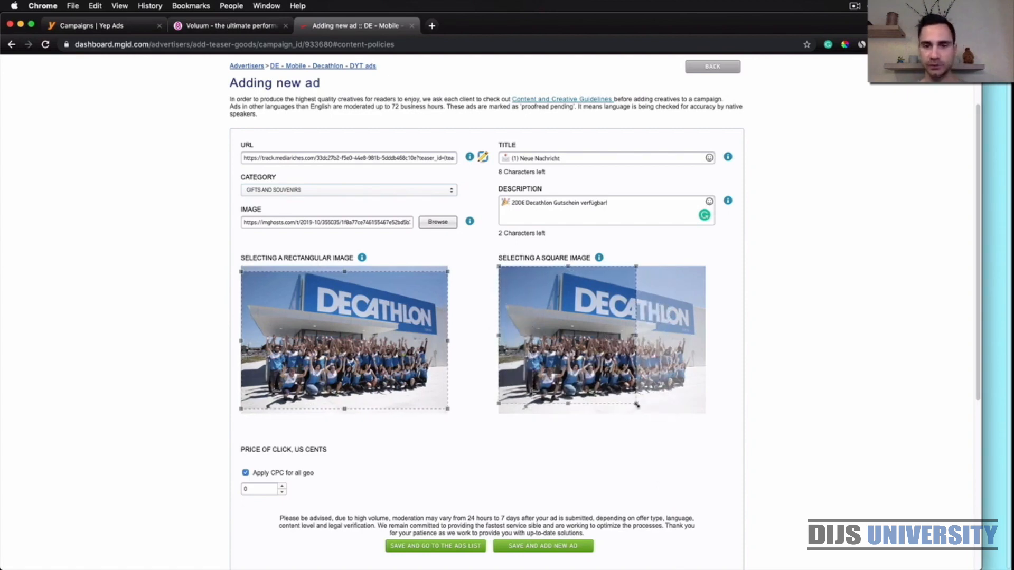
left_click_drag(637, 406, 652, 417)
left_click_drag(589, 384, 640, 382)
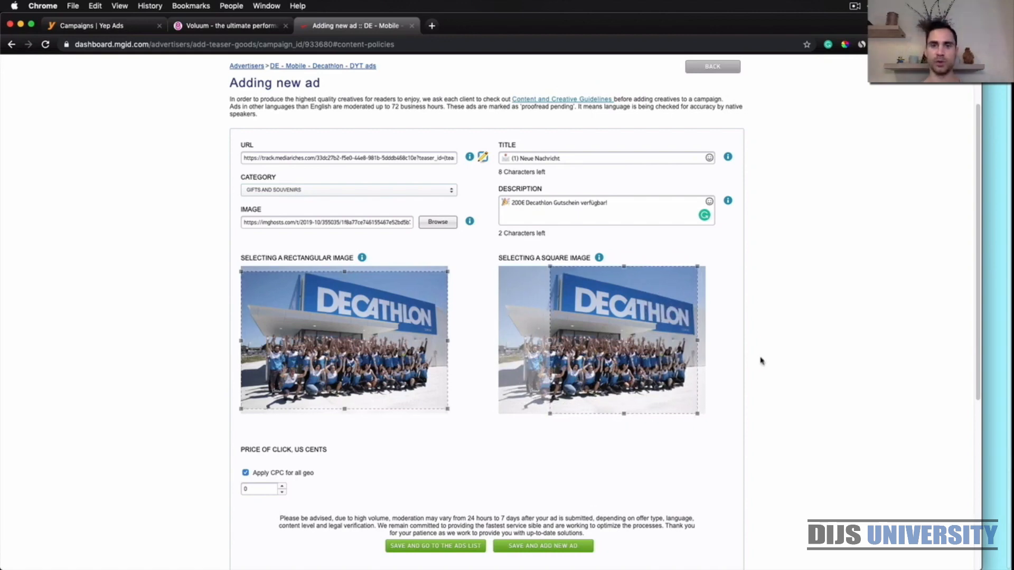
- Disable the common CPC for all geos, set the German-speaking CPC to 0.3 US cents, and save the ad to add another
scroll(747, 465, "down", 3)
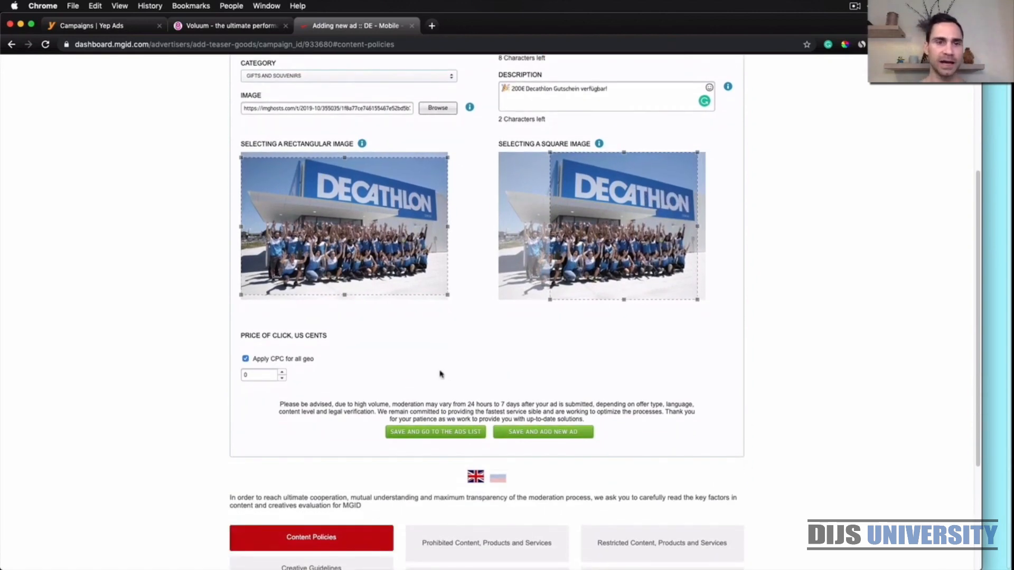
left_click(246, 359)
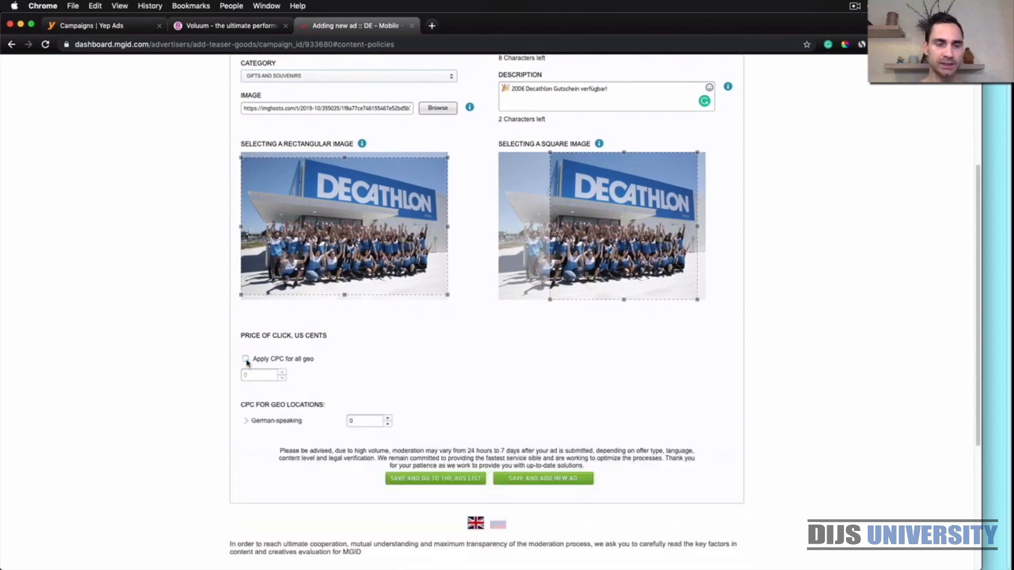
left_click(333, 435)
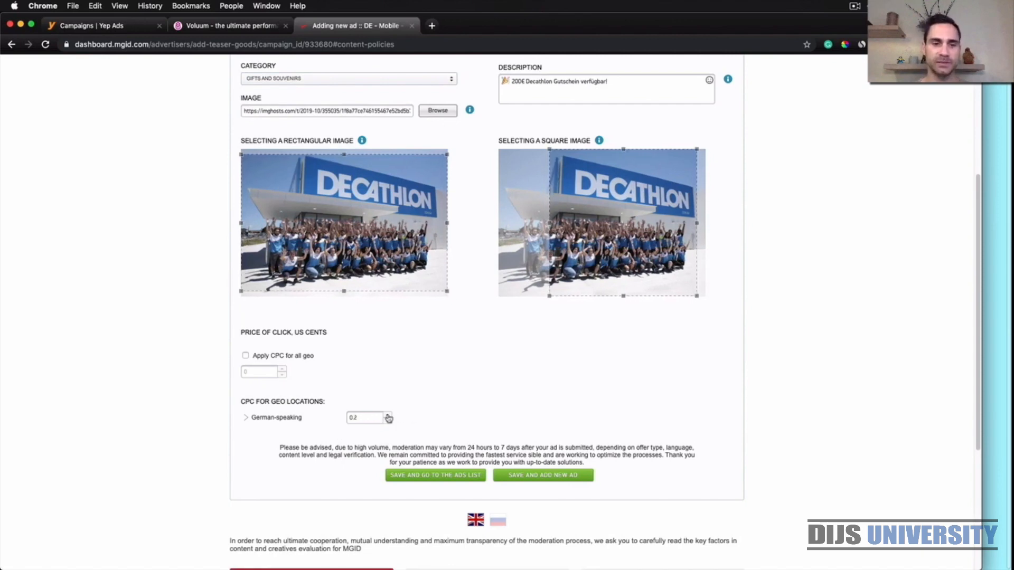
left_click(388, 416)
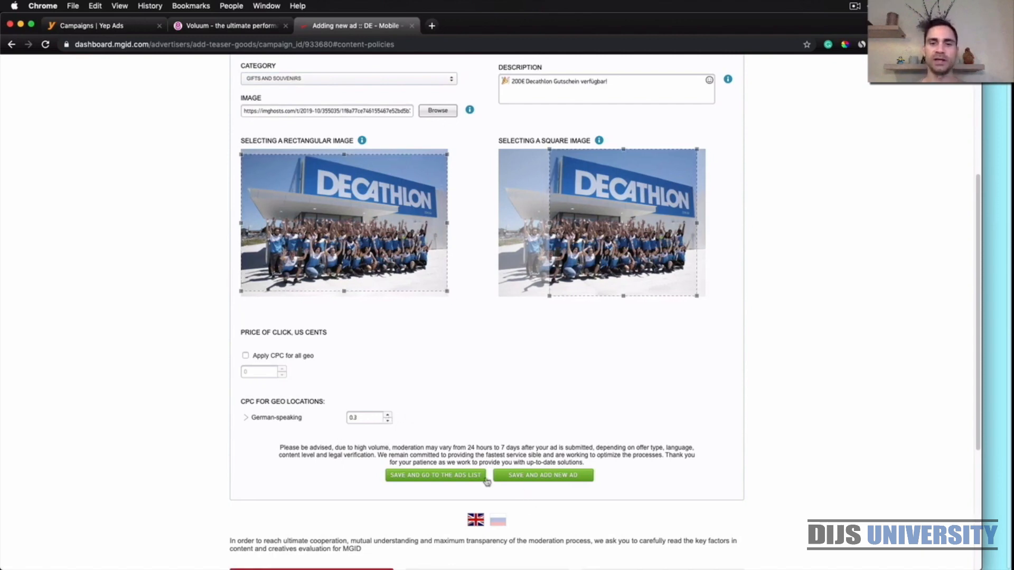
left_click(561, 478)
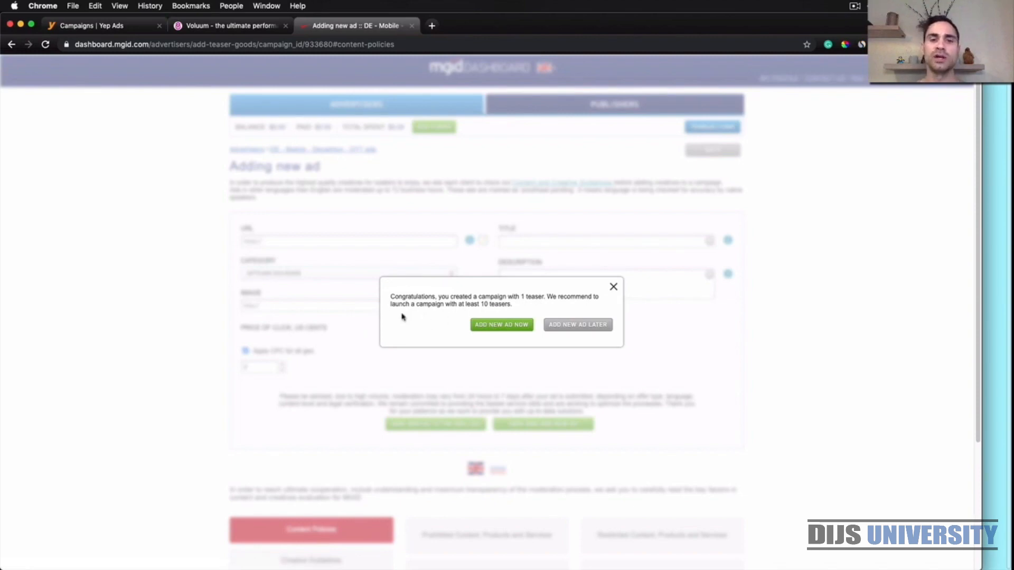
left_click(493, 326)
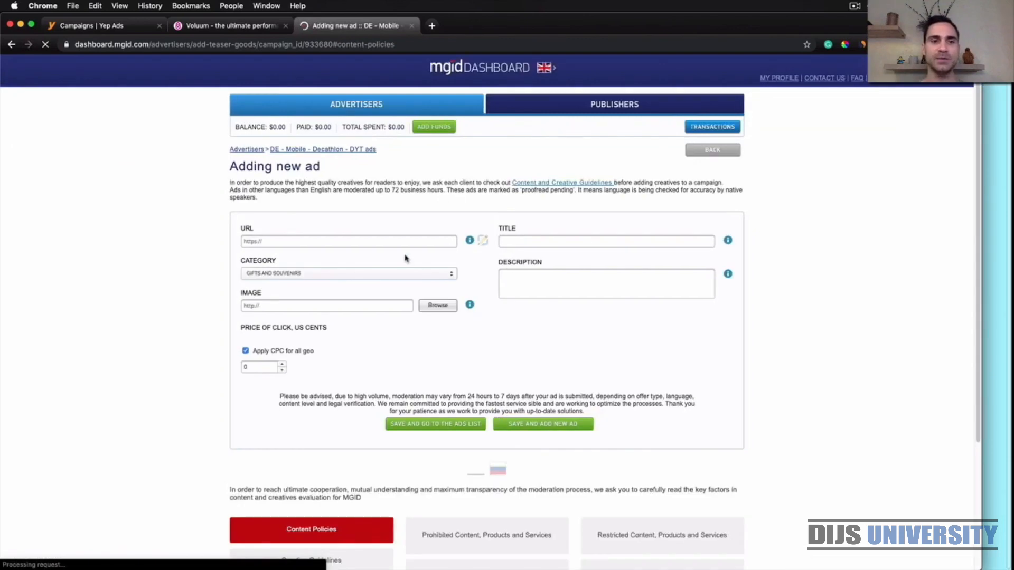
- Copy the campaign URL from Voluum's tracking details and paste it as the second MGID ad's URL
left_click(236, 26)
left_click(731, 222)
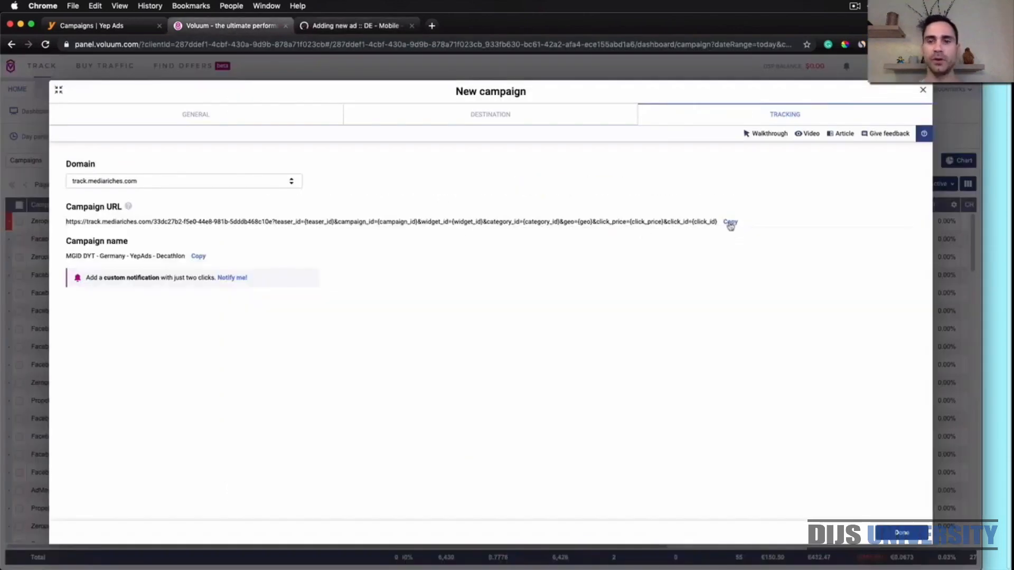
left_click(355, 25)
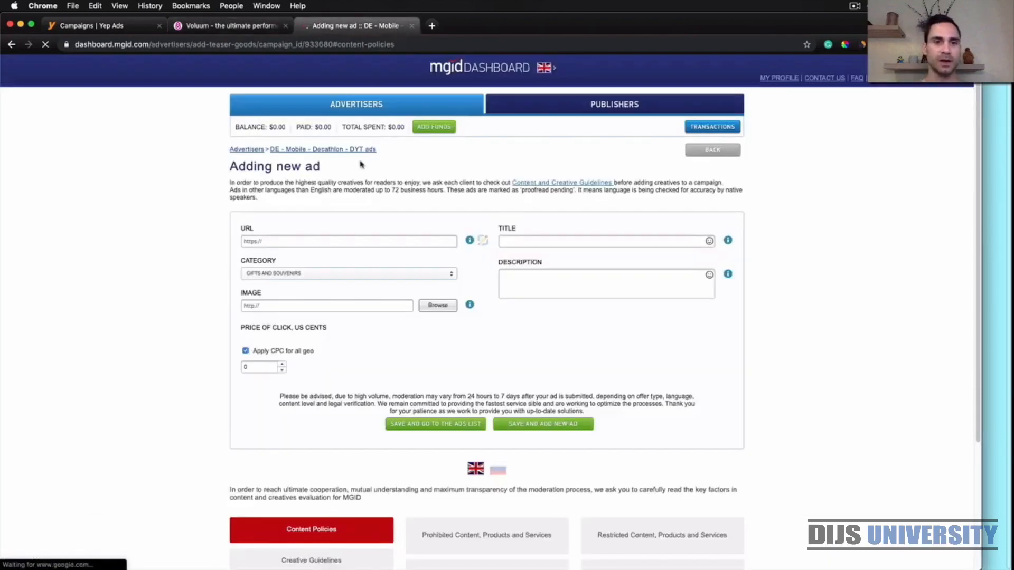
key("super+v")
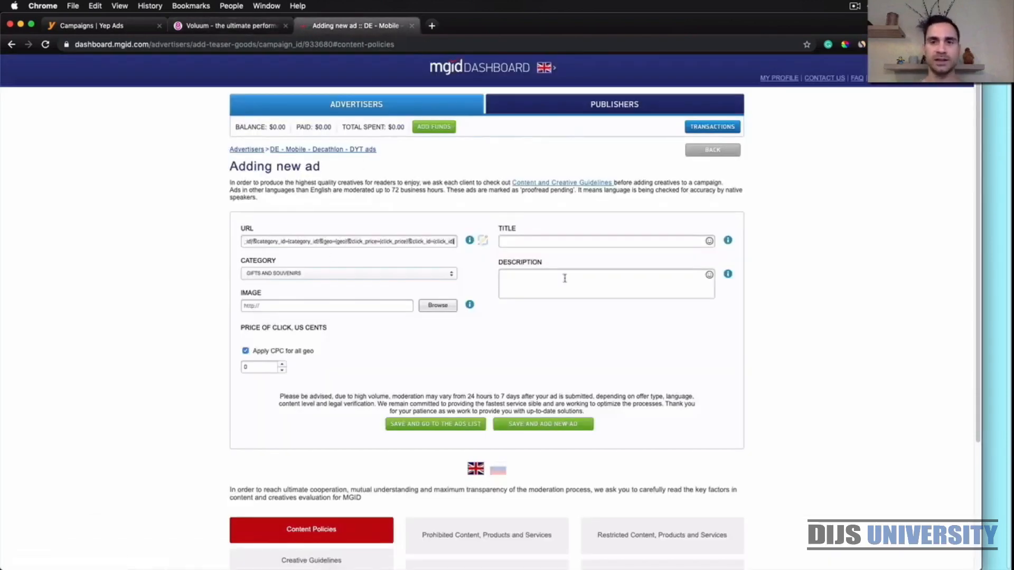
- Copy the envelope-emoji headline "(1) Nachricht für dich" from the notes into the second ad's title
left_click(991, 360)
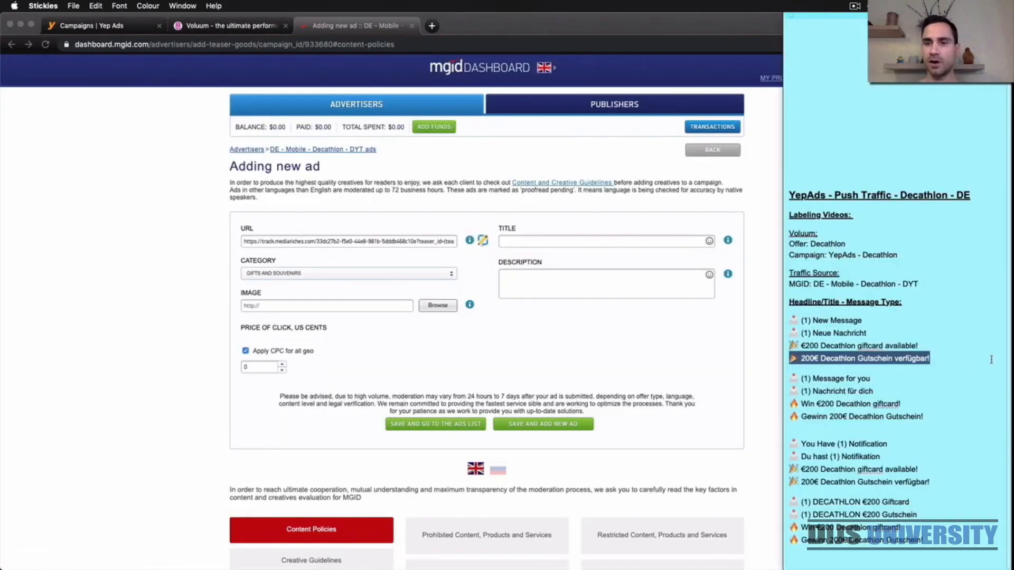
left_click_drag(874, 392, 790, 392)
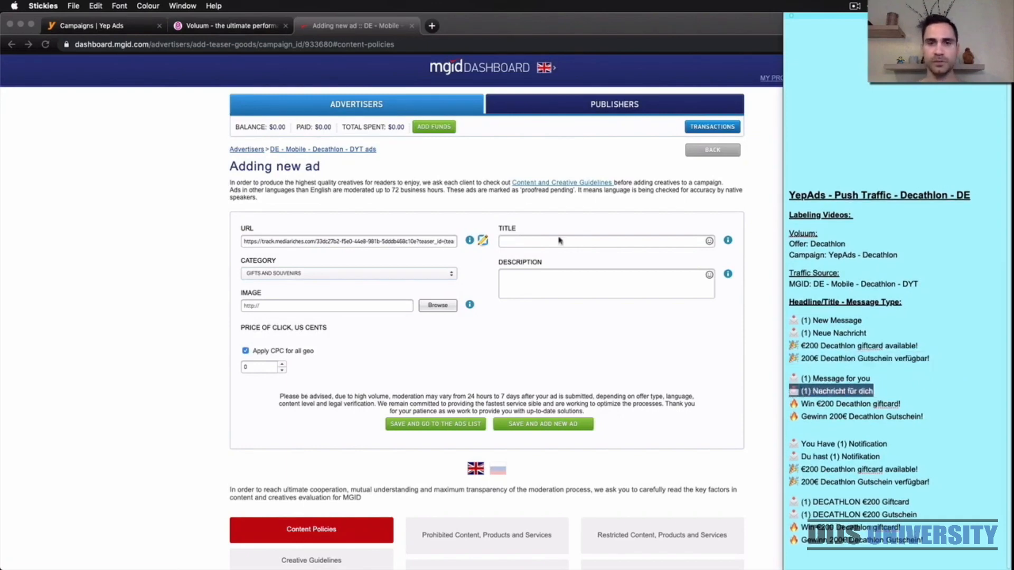
left_click(546, 242)
key("super+v")
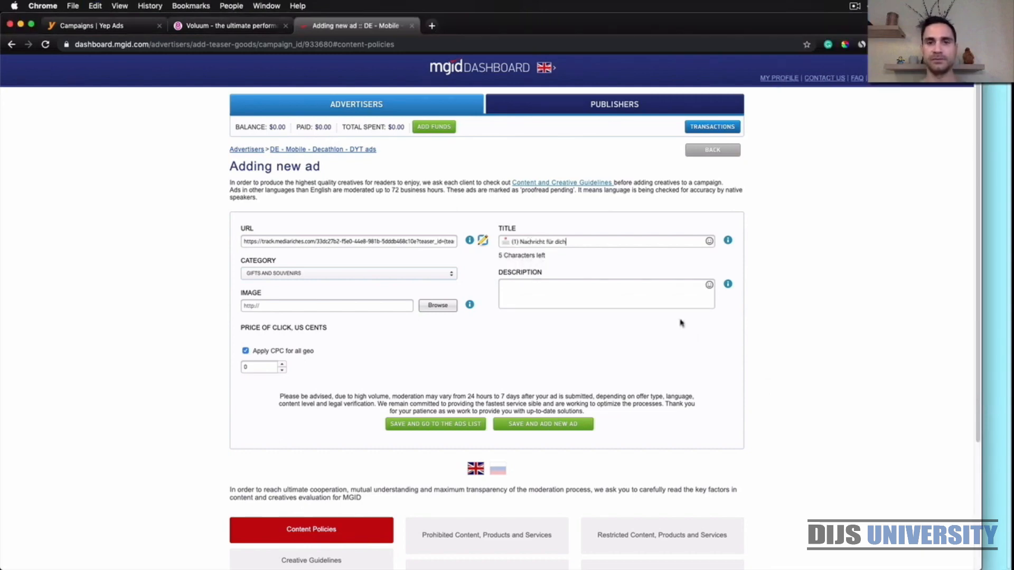
- Copy the fire-emoji line "Gewinn 200€ Decathlon Gutschein!" from the notes into the second ad's description
left_click(980, 439)
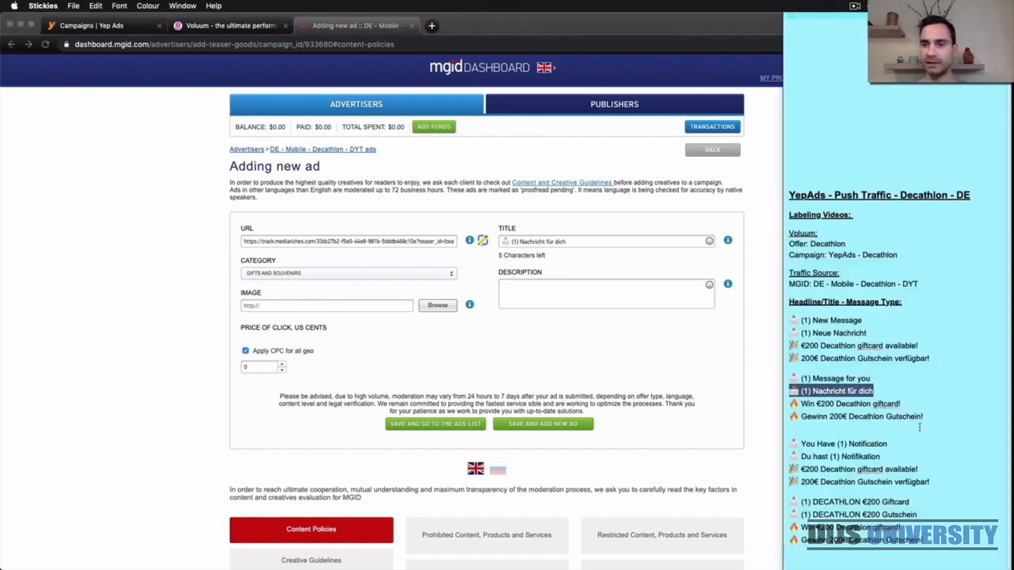
left_click_drag(929, 417, 791, 420)
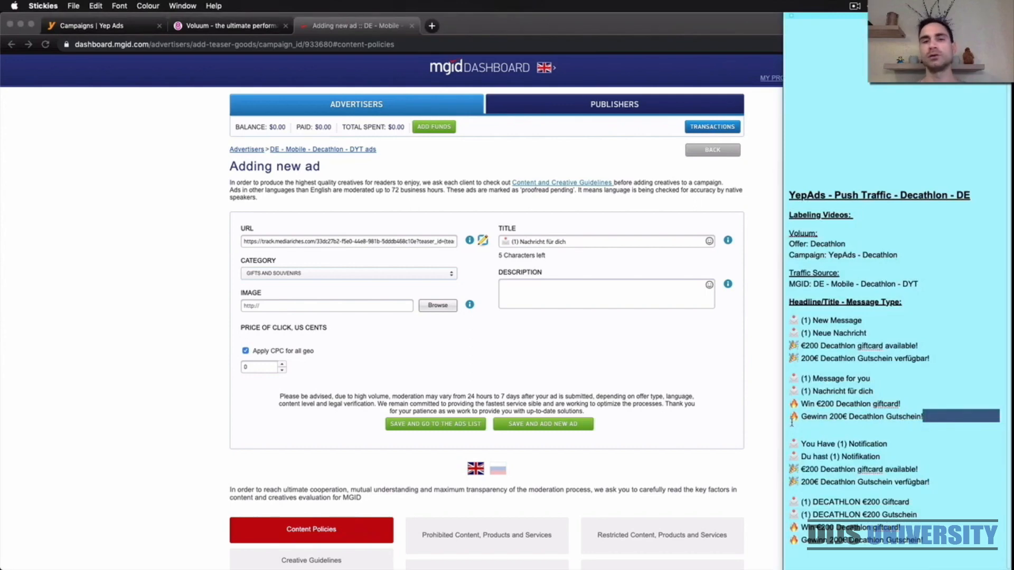
key("super+c")
left_click(537, 285)
key("super+v")
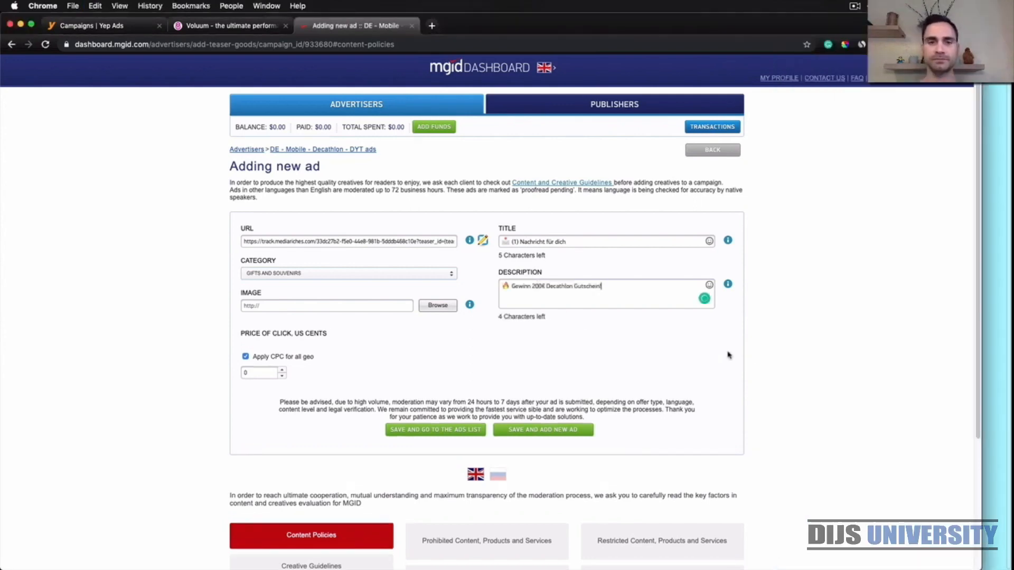
- Upload the Decathlon storefront image bba4ibis_decathlon_media_phototheque_magasin_4_1-1200px.jpg as the second ad's image
left_click(431, 309)
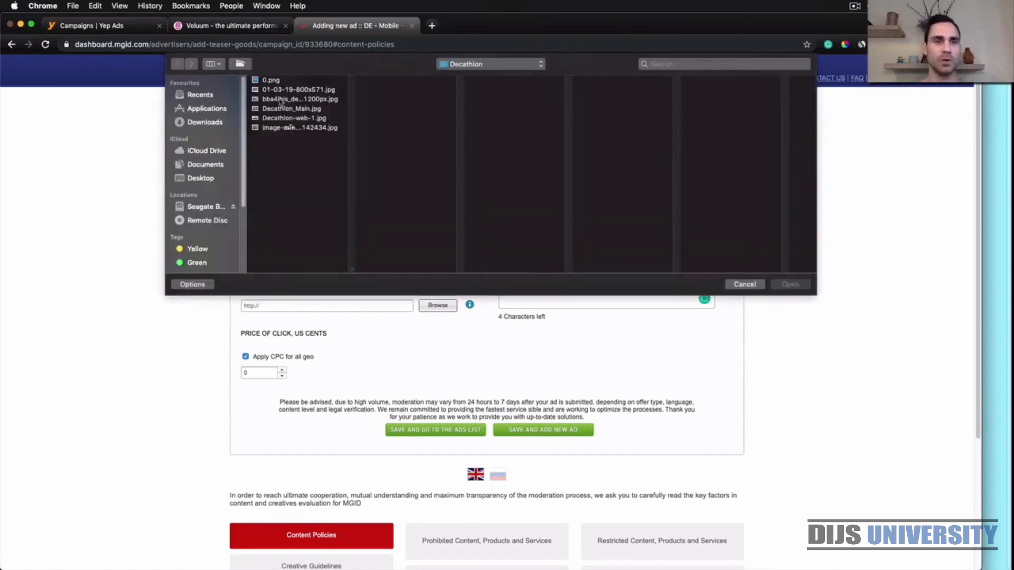
left_click(275, 81)
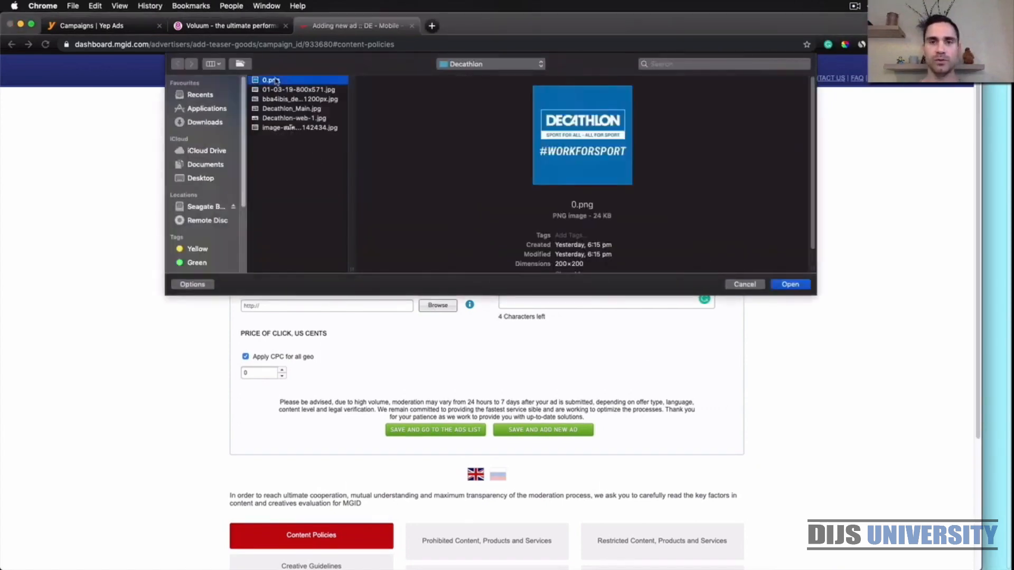
key("Down")
key("Down")
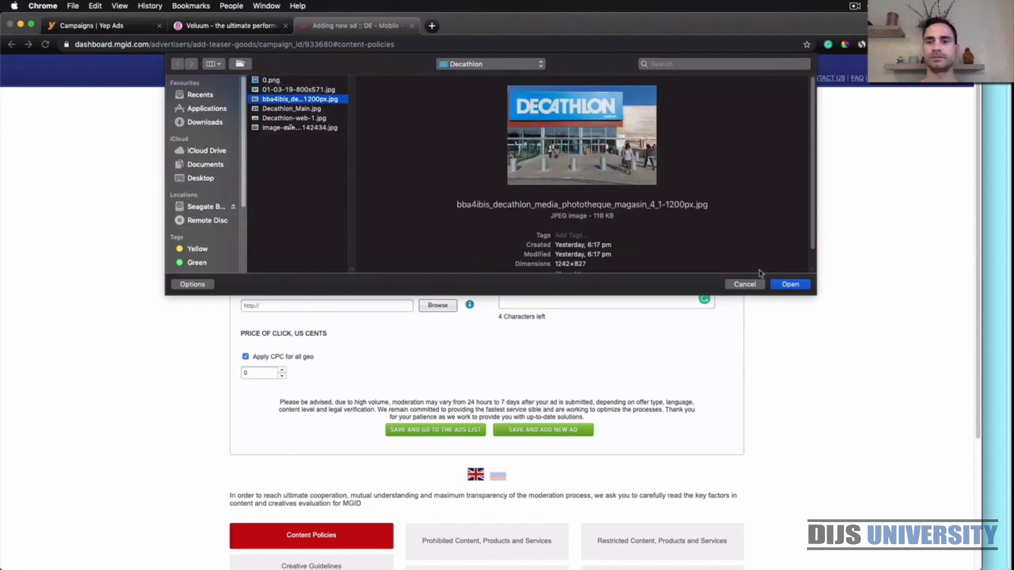
left_click(787, 286)
- Enlarge the rectangular crop to cover the whole storefront image and shift the square crop over the DECATHLON sign
scroll(382, 364, "down", 1)
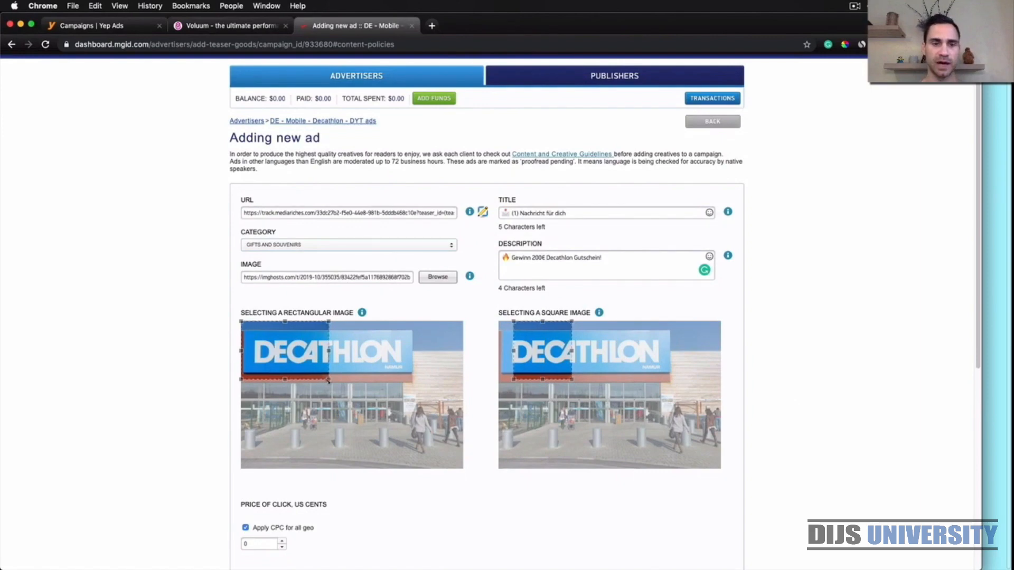
left_click_drag(328, 380, 465, 466)
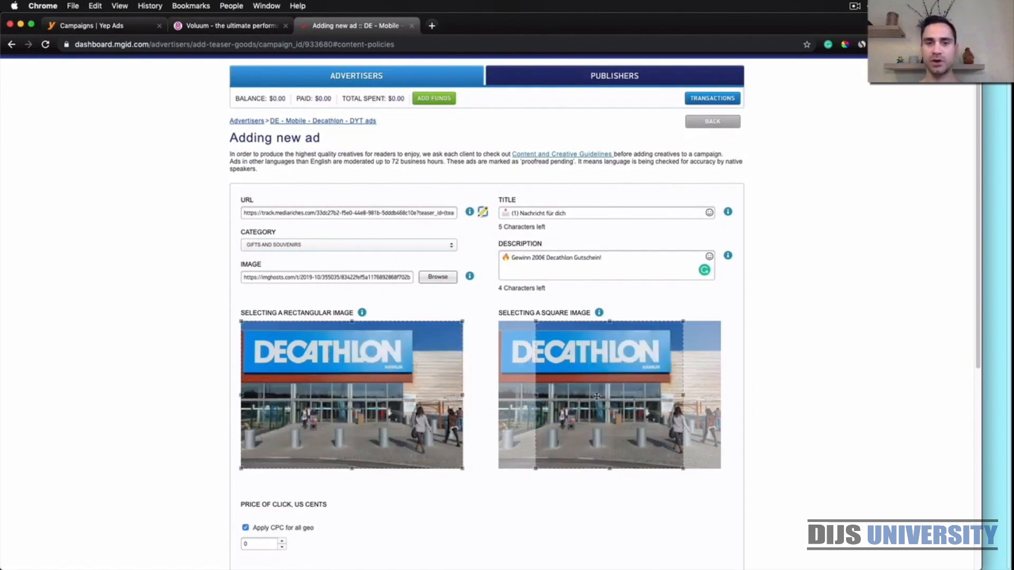
left_click_drag(597, 396, 567, 389)
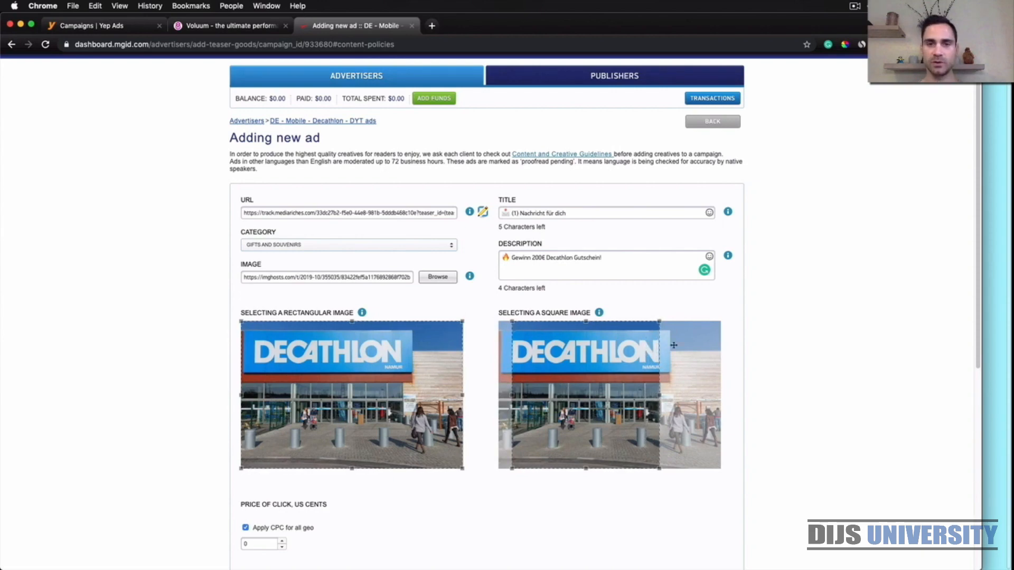
- Turn off the common CPC for all geos on the second ad, set the German-speaking CPC to 0.3 US cents, and save to add another
scroll(828, 374, "down", 3)
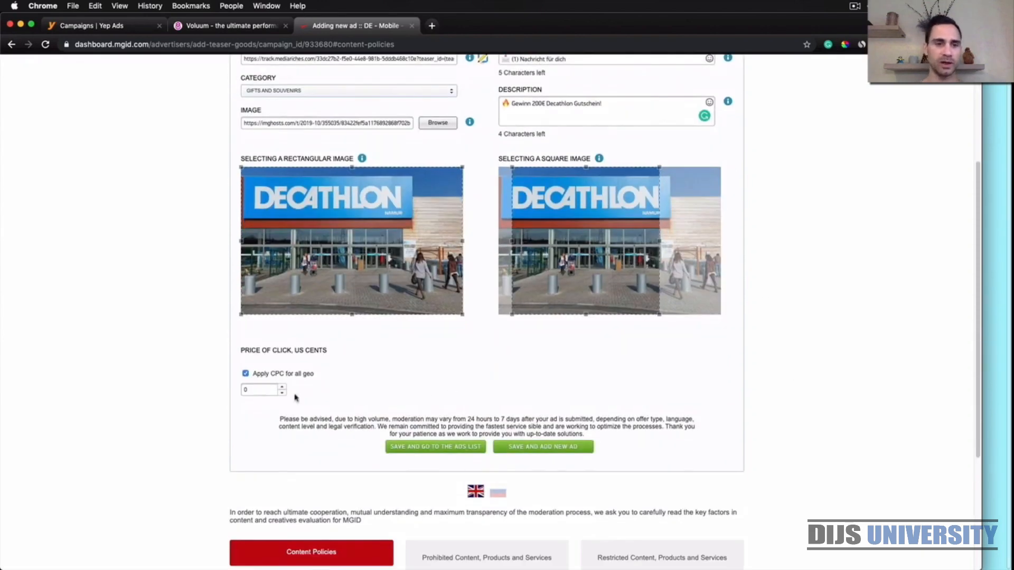
left_click(245, 374)
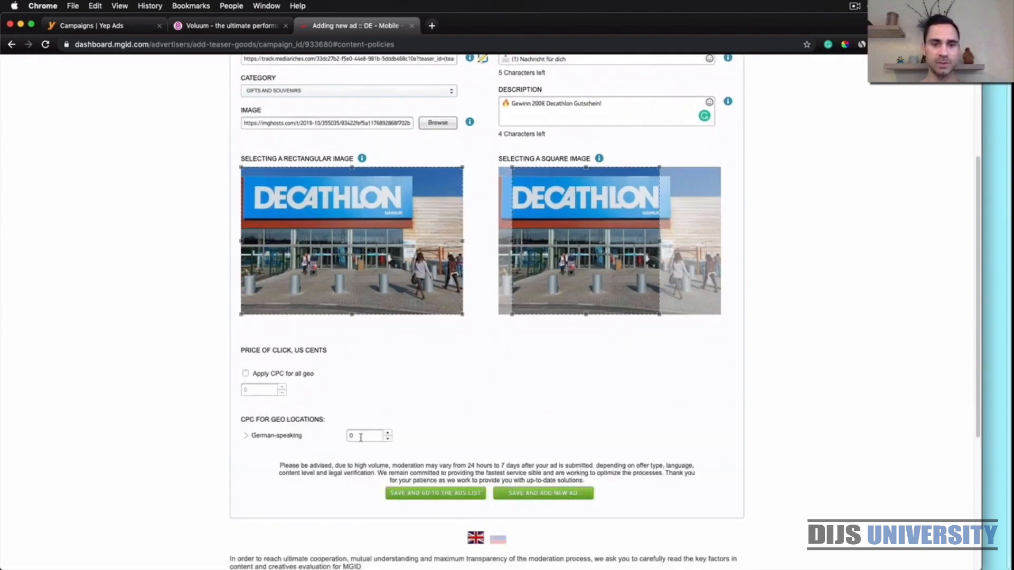
left_click(387, 433)
left_click(537, 497)
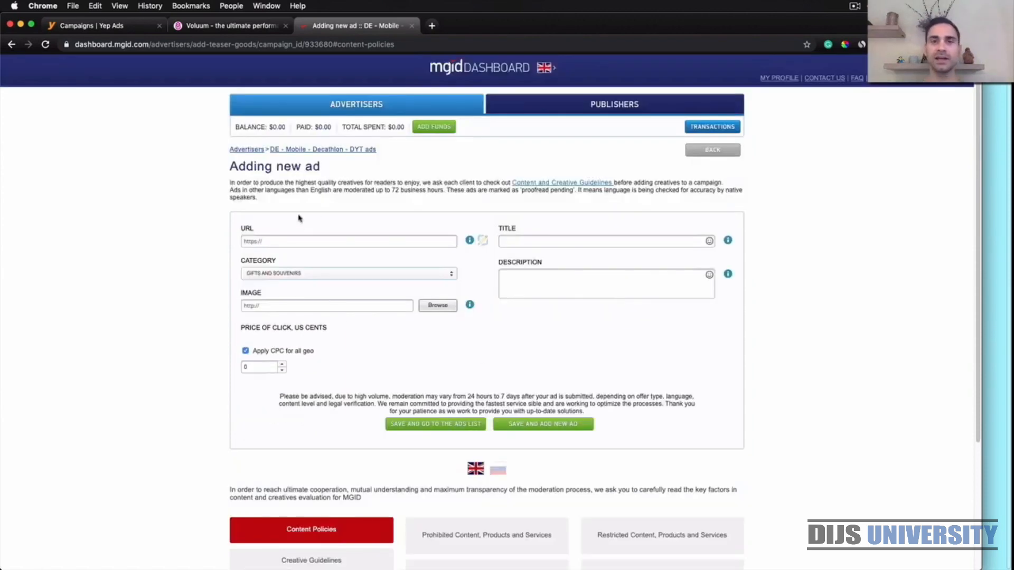
- Copy the Voluum campaign URL from the tracking details and paste it as the third MGID ad's URL
left_click(232, 26)
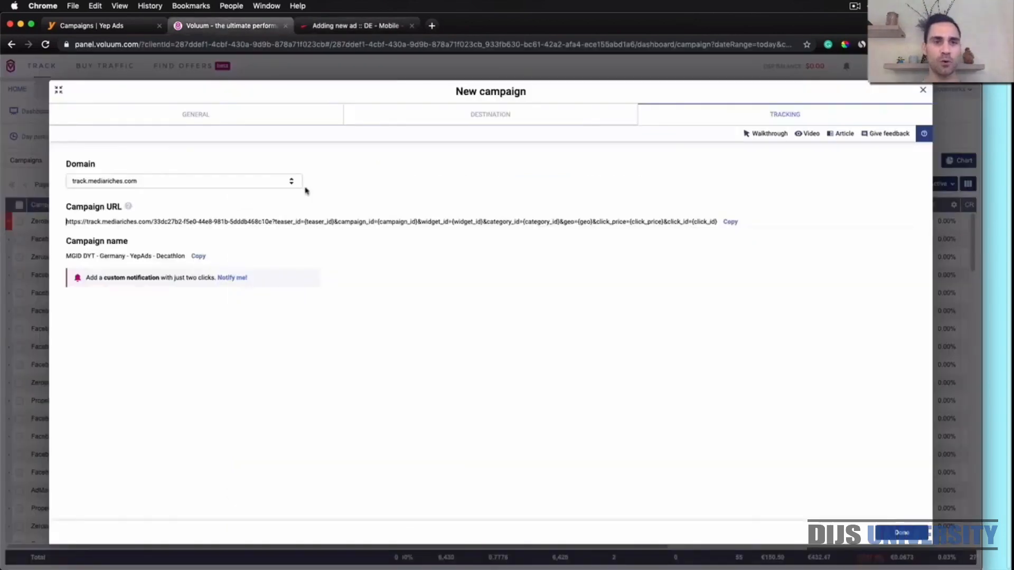
left_click(730, 222)
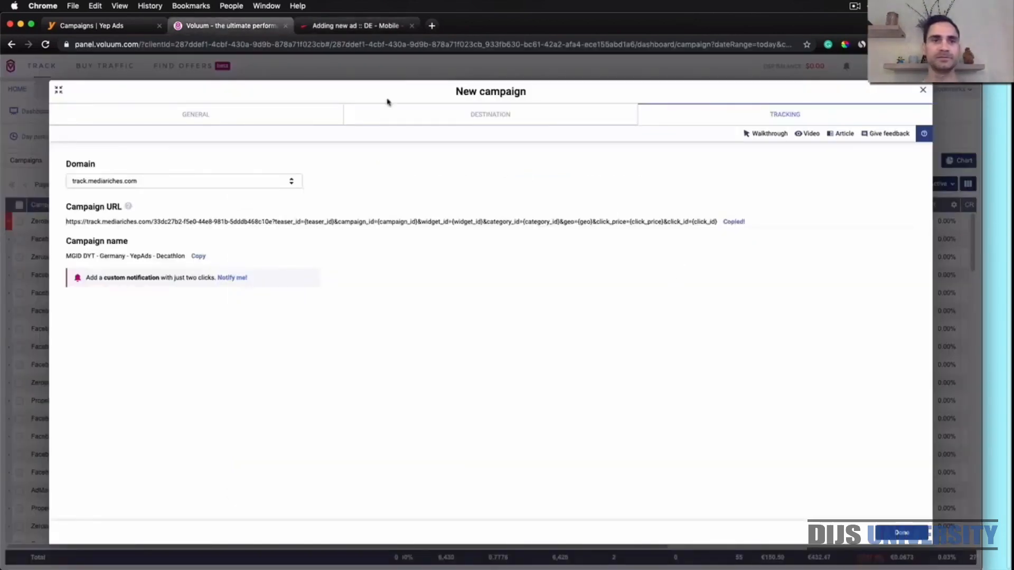
left_click(354, 26)
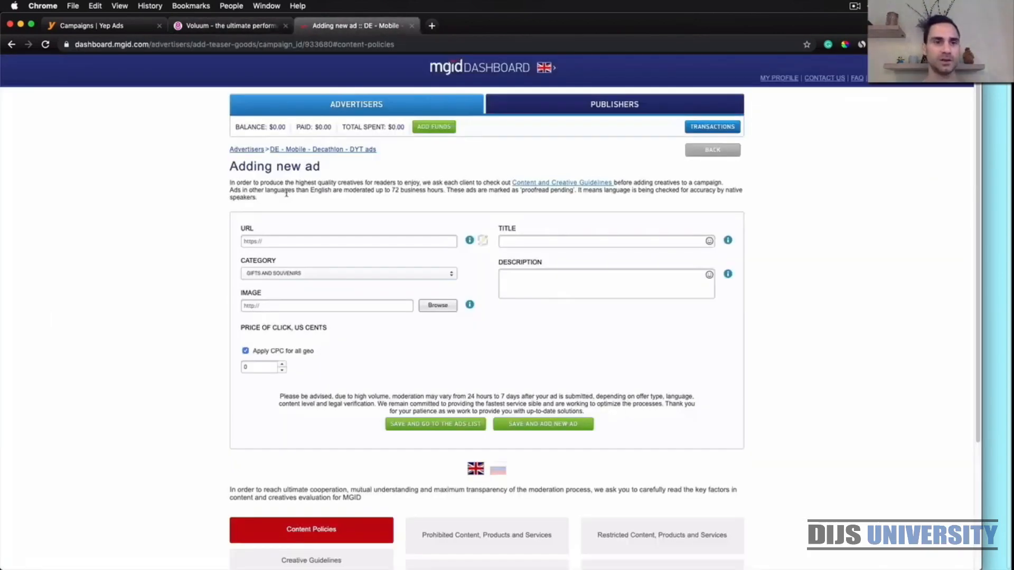
left_click(293, 242)
key("super+v")
- Copy the envelope-emoji headline "Du hast (1) Notifikation" from the notes into the third ad's title
left_click(986, 364)
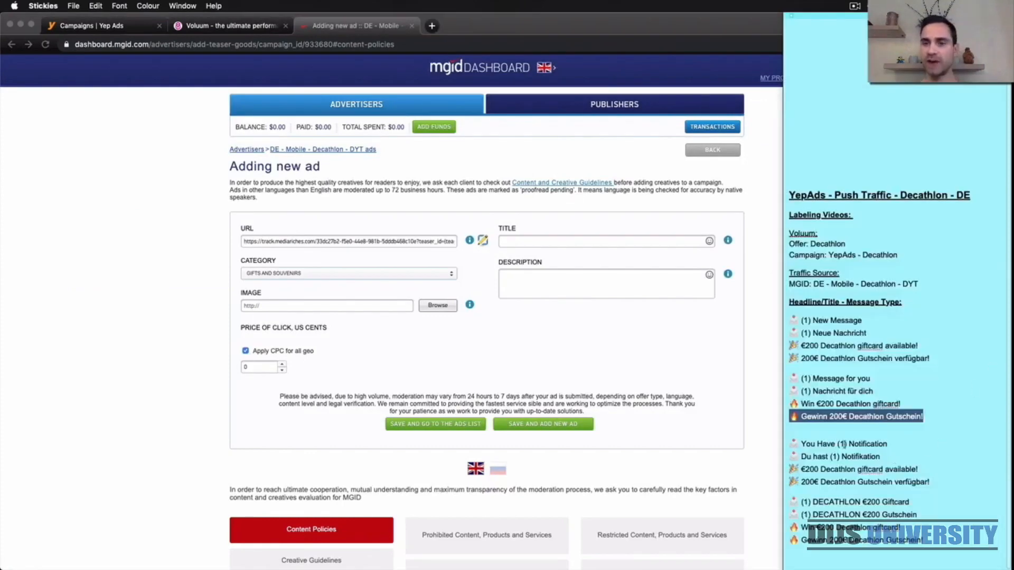
left_click_drag(880, 455, 792, 457)
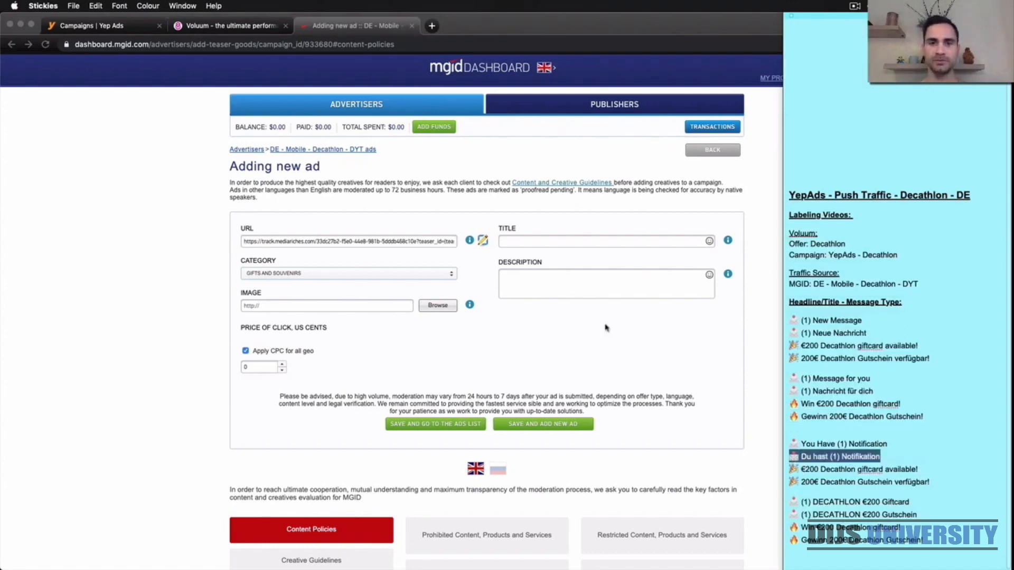
left_click(584, 245)
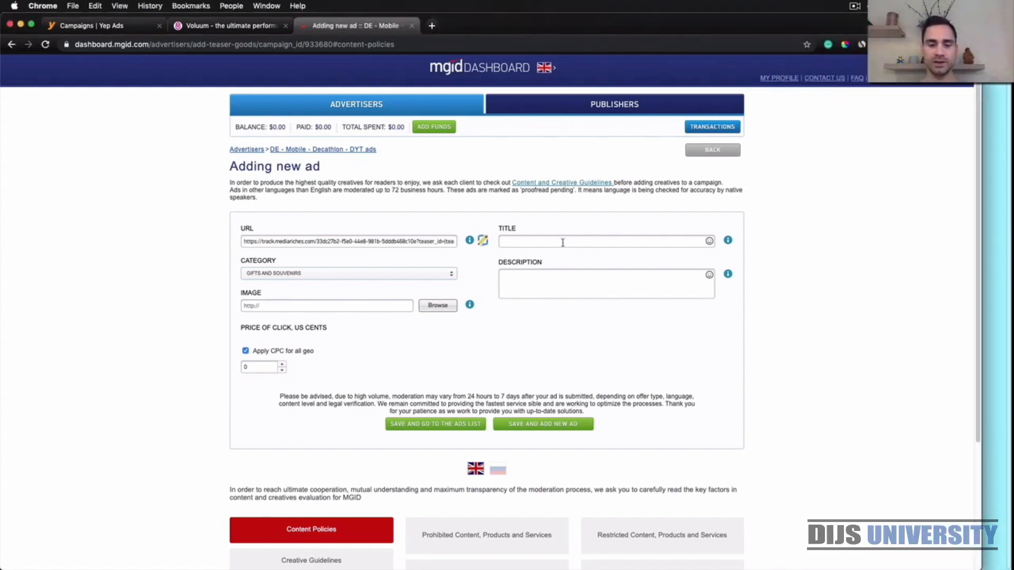
key("super+v")
- Copy the party-popper line "200€ Decathlon Gutschein verfügbar!" from the notes into the third ad's description
left_click(998, 451)
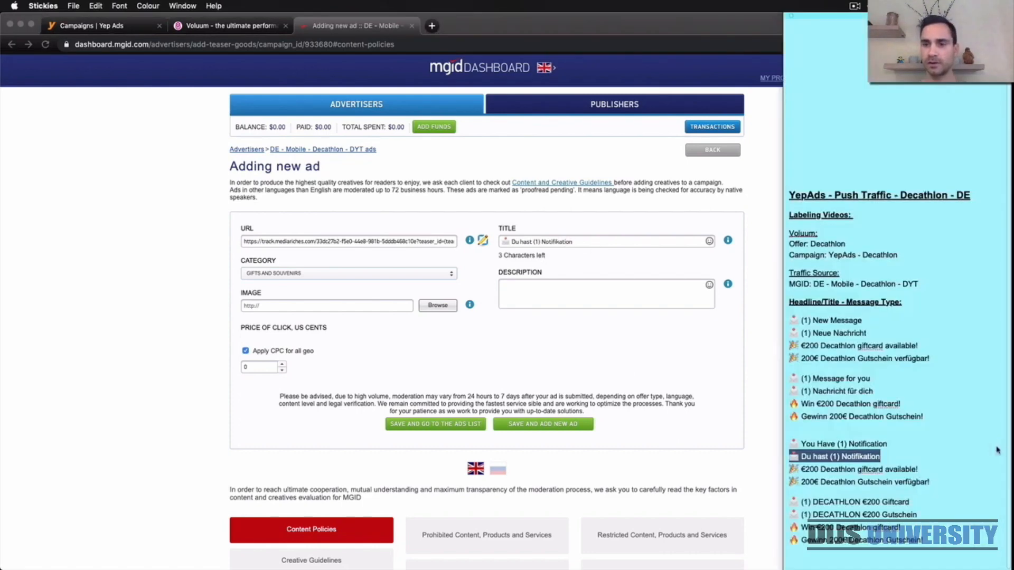
left_click_drag(934, 483, 790, 482)
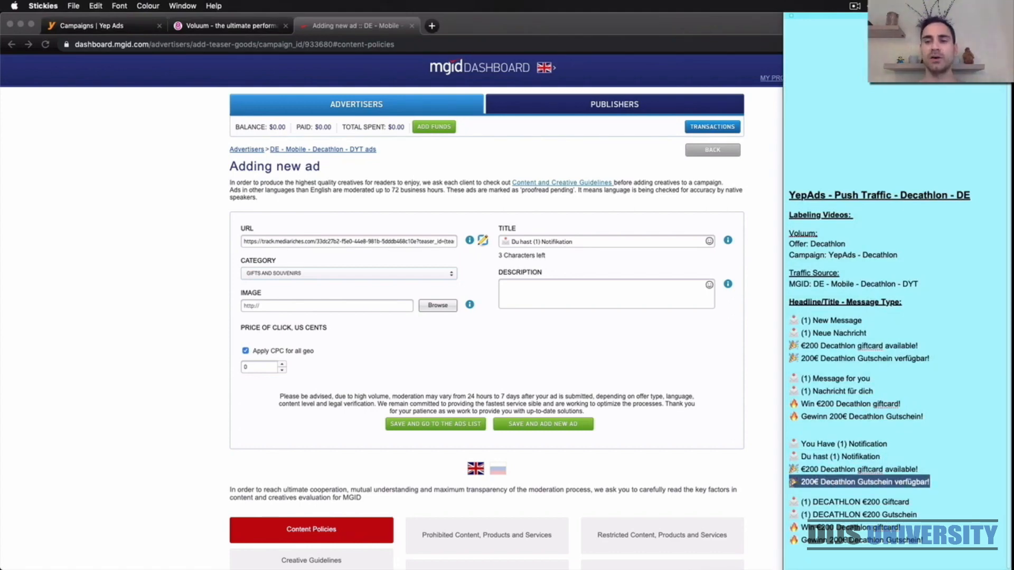
left_click(522, 288)
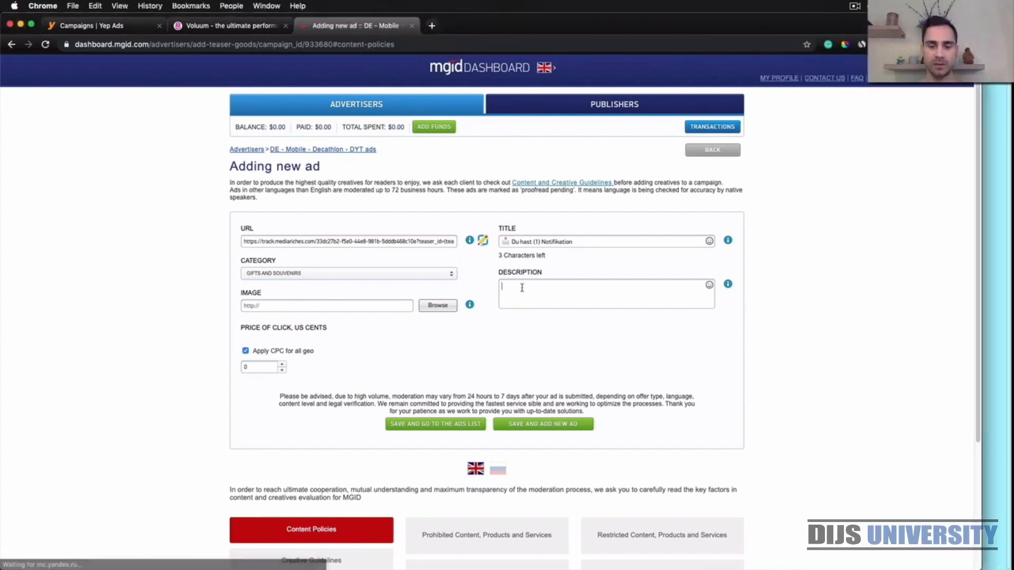
key("super+v")
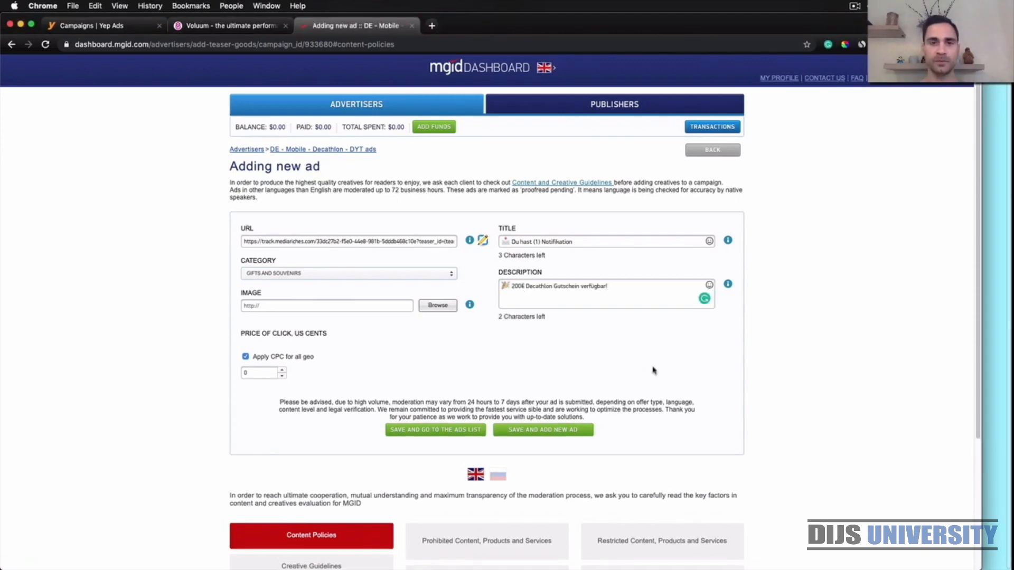
- Browse the Decathlon image folder and upload Decathlon_Main.jpg as the third ad's image
left_click(452, 309)
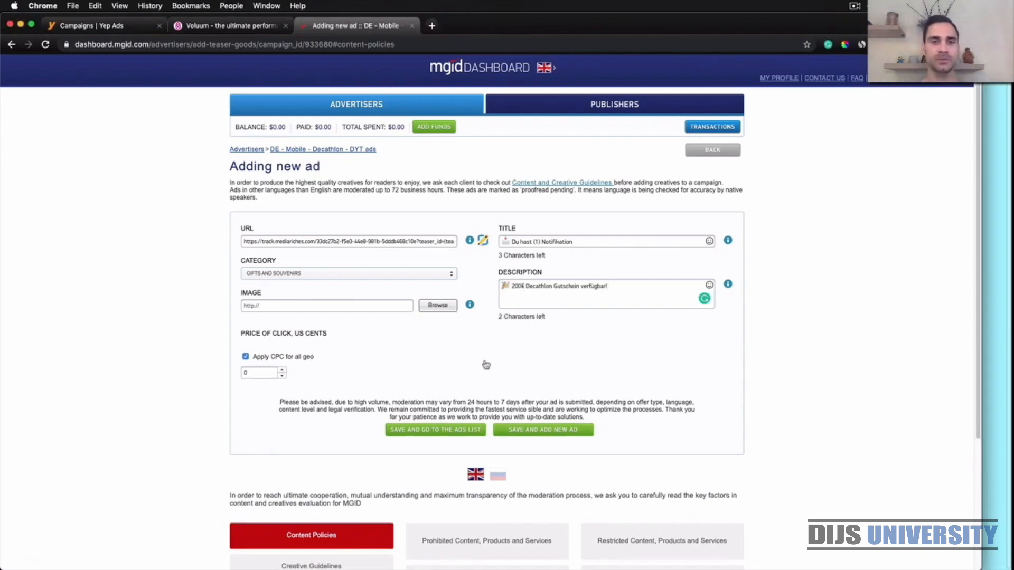
left_click(289, 90)
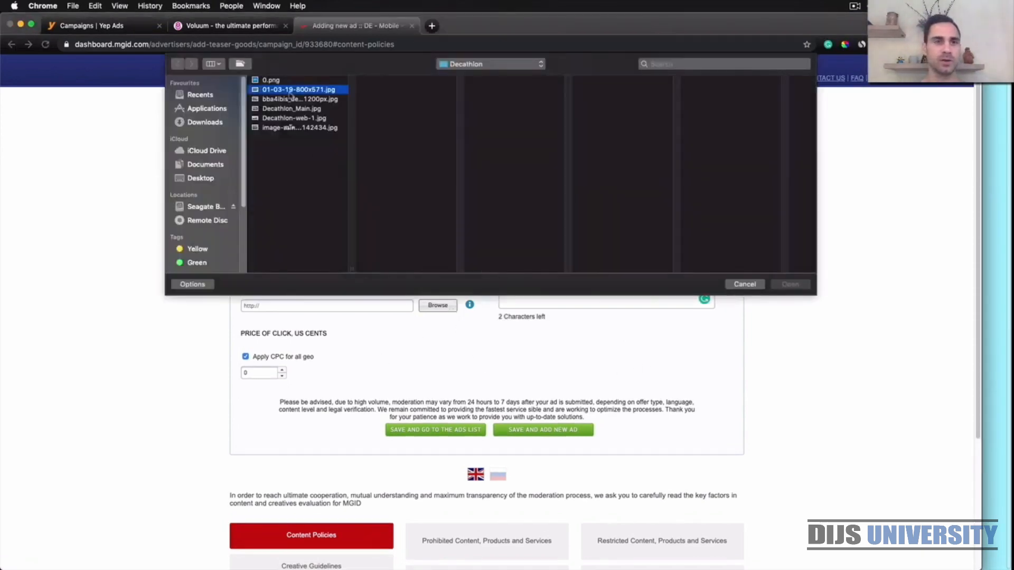
key("Down")
key("Down")
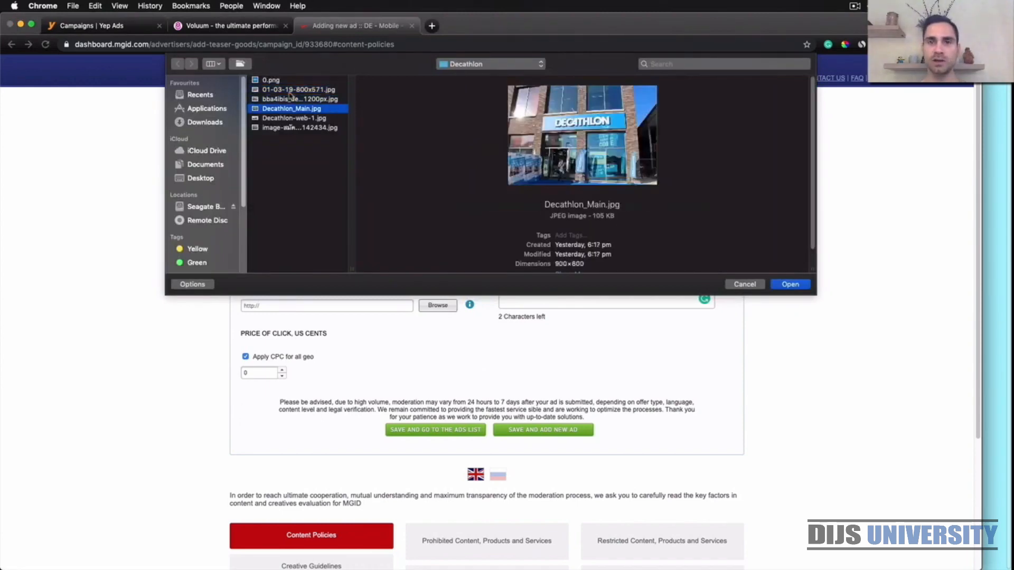
key("Down")
key("Up")
left_click(789, 284)
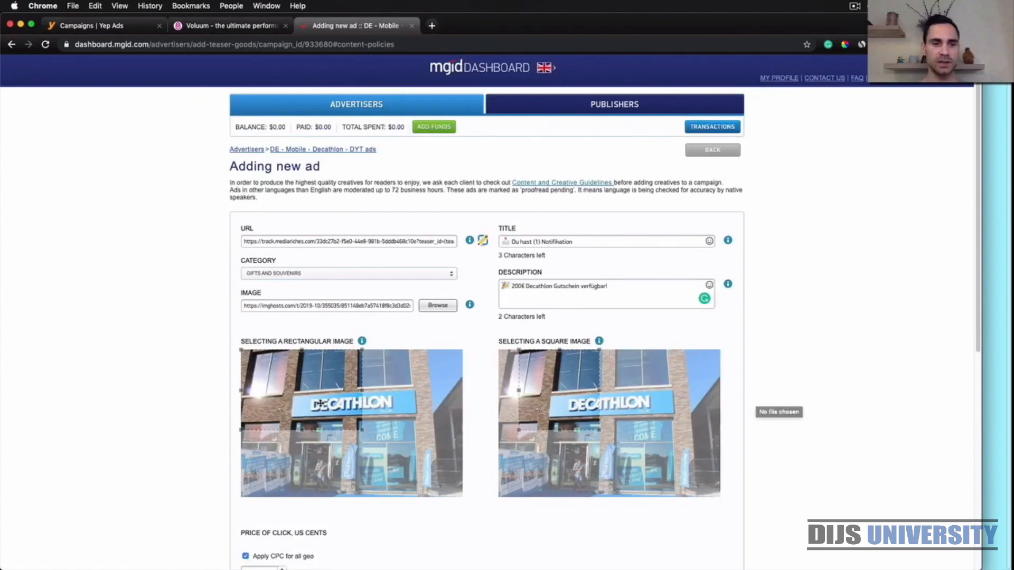
- Adjust the rectangular and square crops of the third ad's image to frame the DECATHLON sign and the entrance below it
scroll(169, 419, "down", 3)
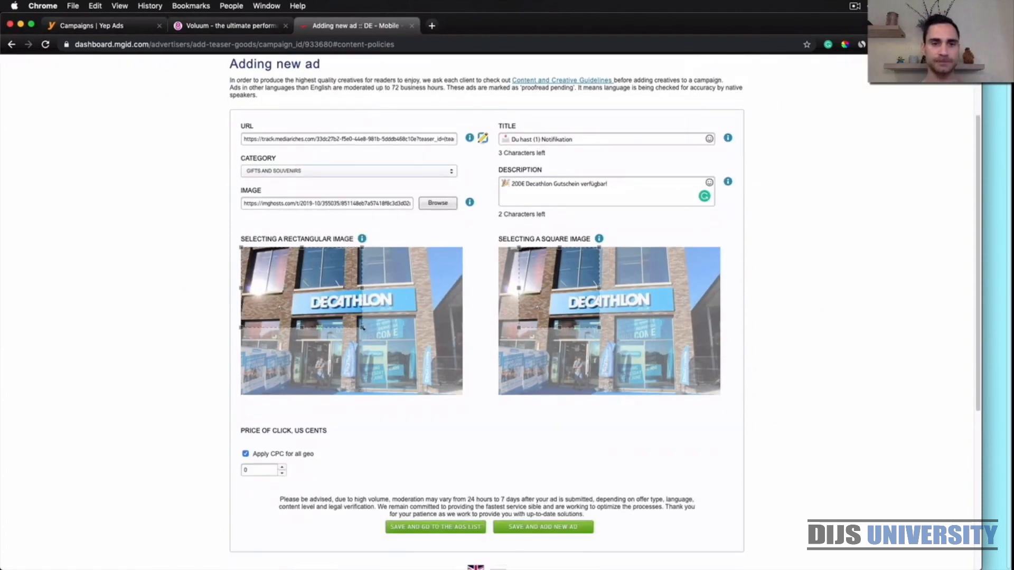
left_click_drag(363, 327, 477, 390)
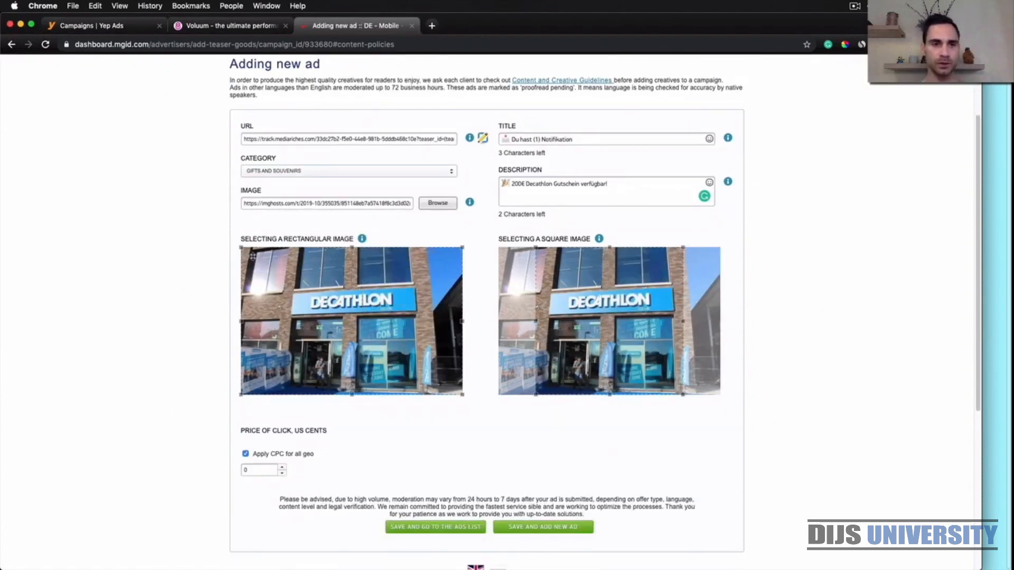
left_click_drag(242, 248, 285, 277)
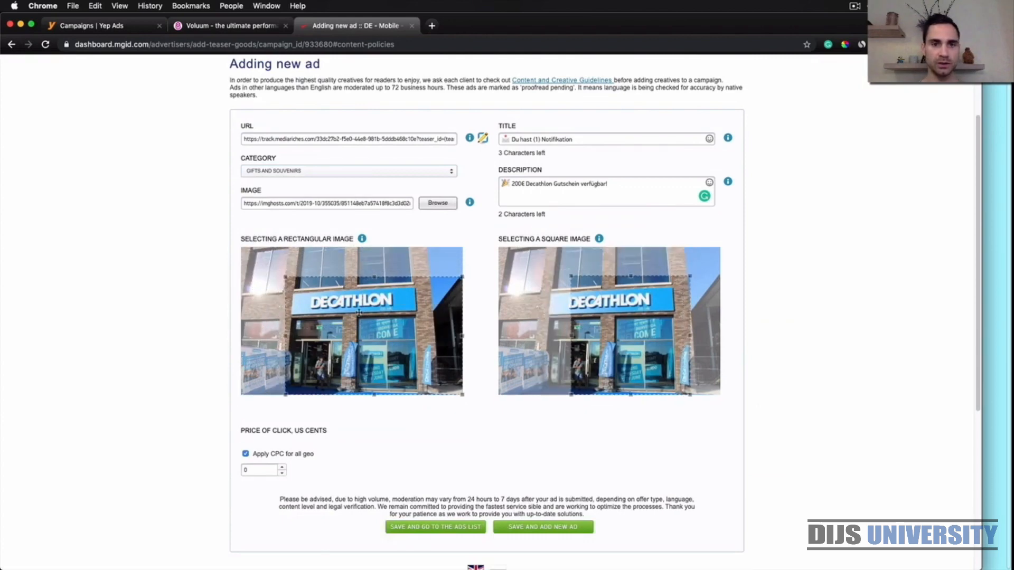
left_click_drag(358, 313, 341, 314)
left_click_drag(608, 338, 605, 339)
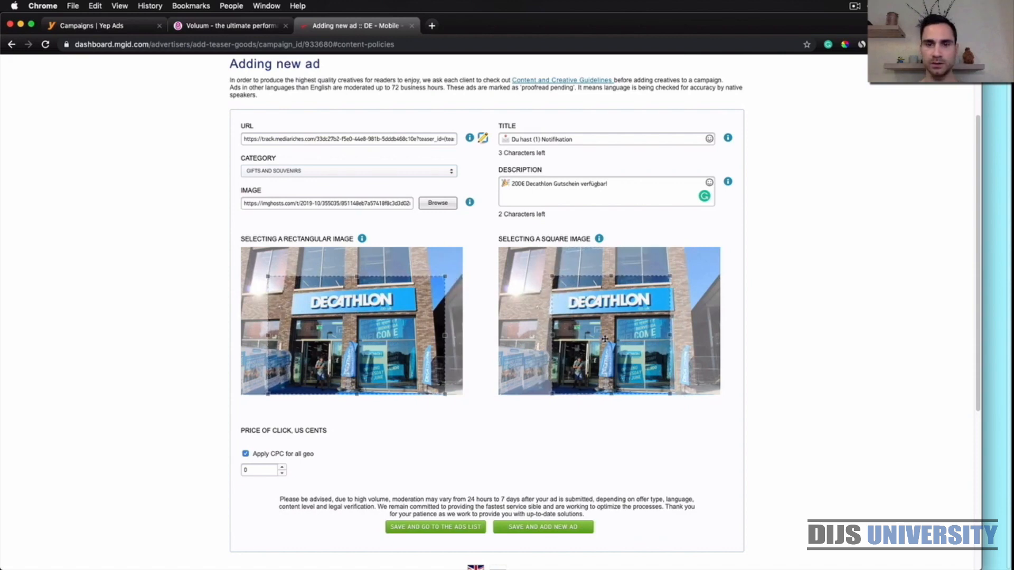
- Disable the all-geo CPC for the third ad, set the German-speaking CPC to 0.3 US cents, and save it to start a fourth ad
scroll(452, 455, "down", 2)
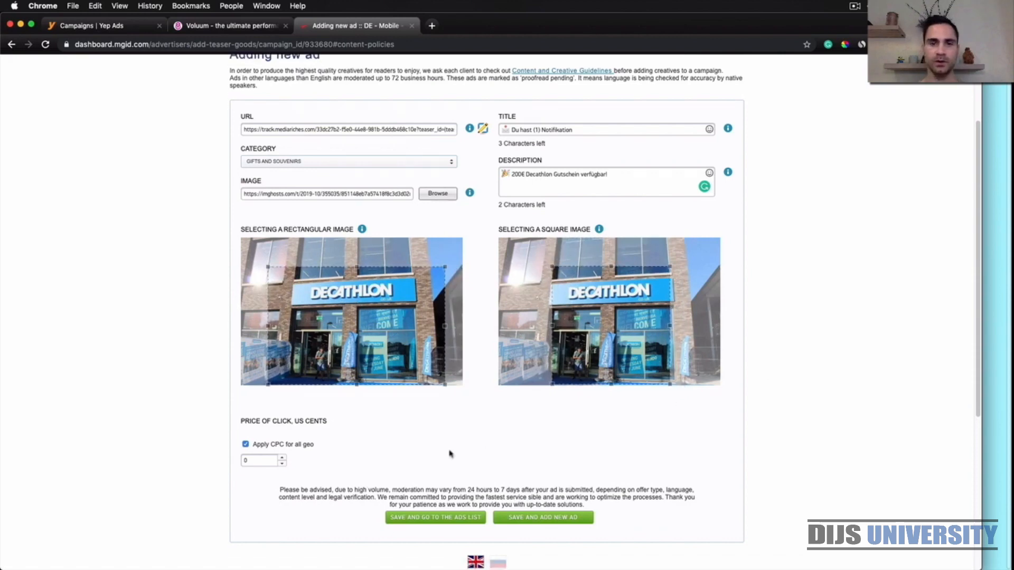
left_click(245, 399)
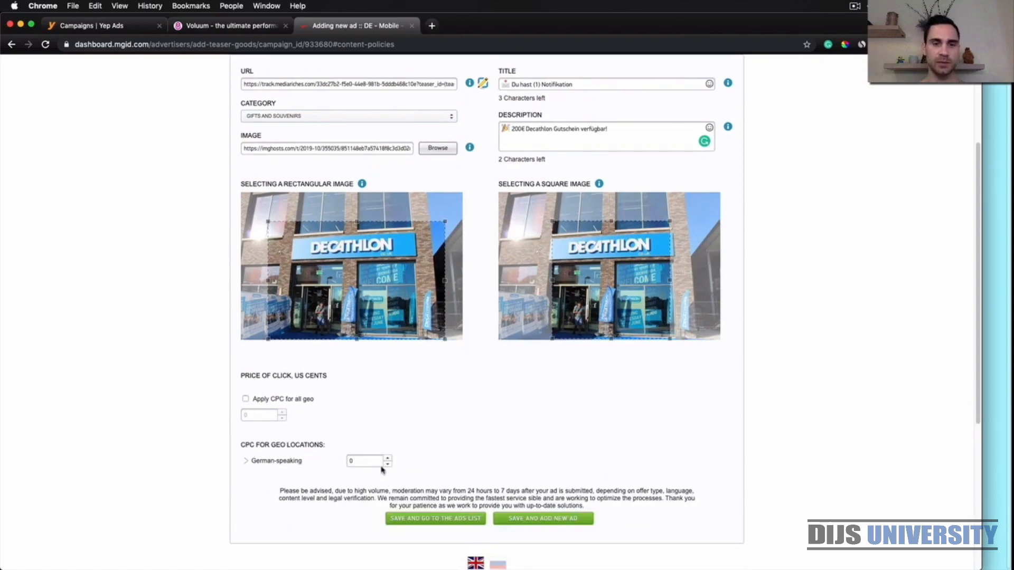
left_click(387, 459)
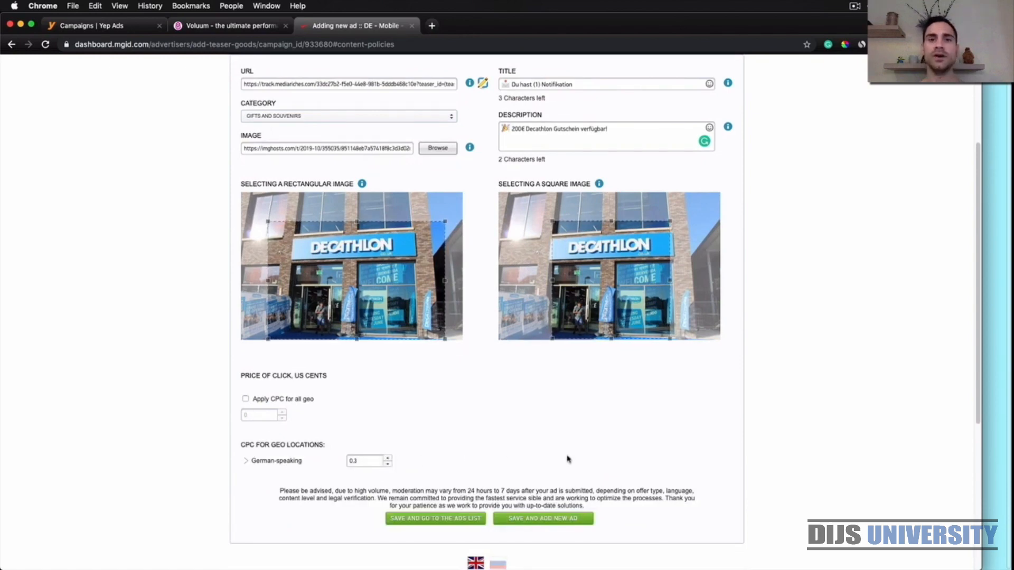
left_click(560, 517)
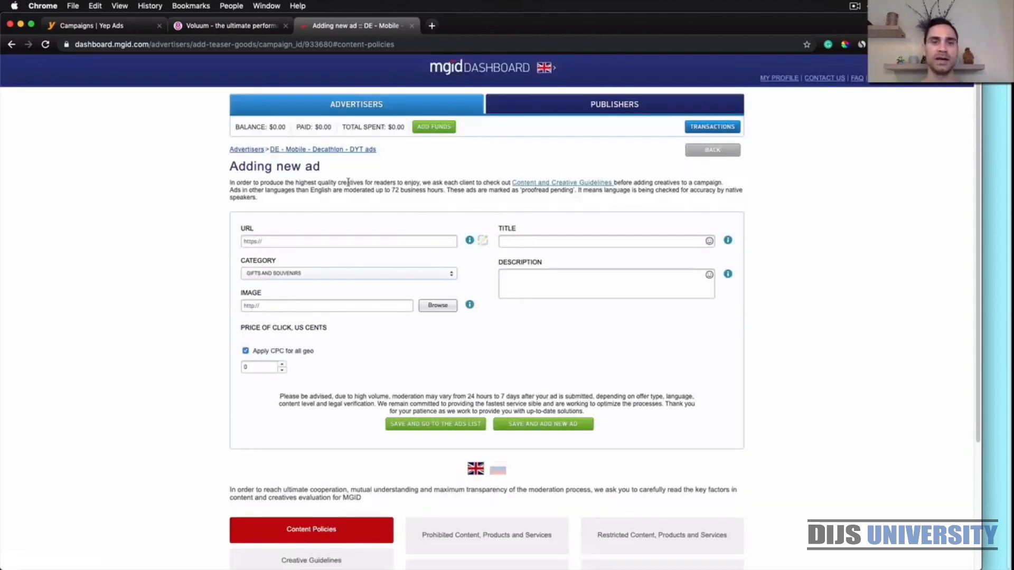
- Copy the campaign URL from Voluum again and paste it as the fourth MGID ad's URL
left_click(216, 27)
left_click(734, 224)
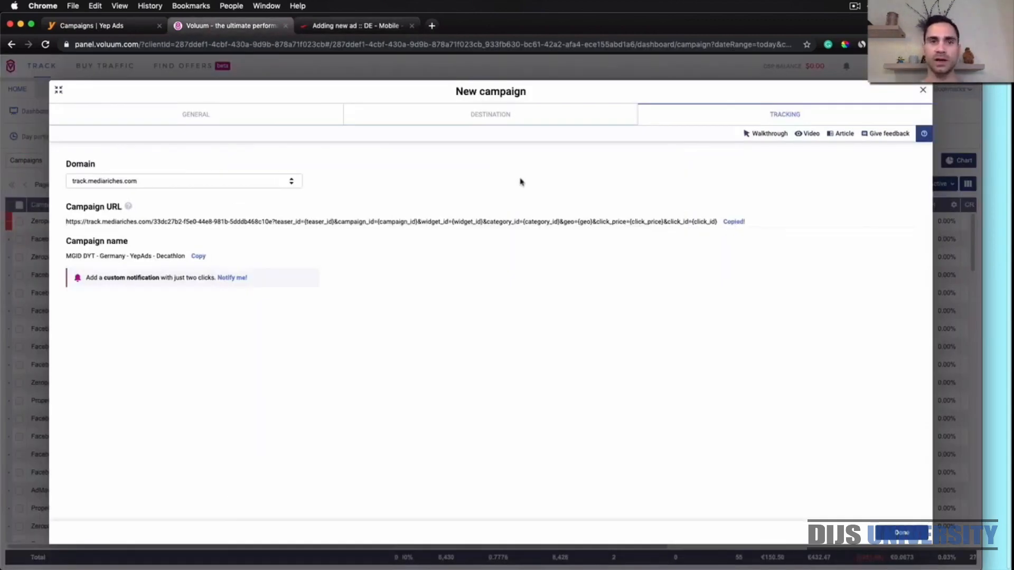
left_click(379, 27)
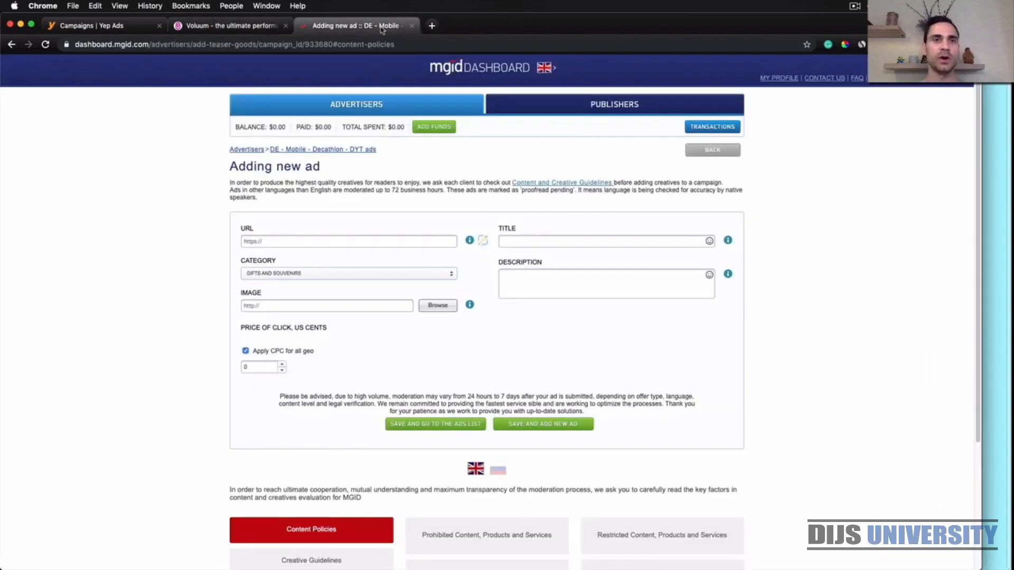
left_click(352, 244)
key("cmd+v")
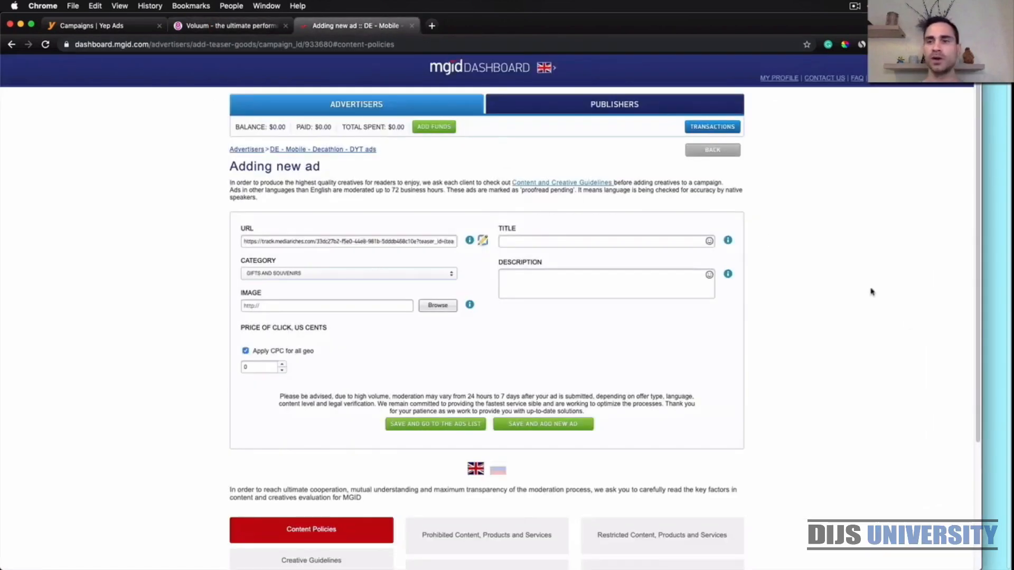
- Copy the title "(1) DECATHLON €200 Gutschein" with its emoji from the Stickies note into the fourth MGID ad's title
left_click(993, 401)
left_click(898, 501)
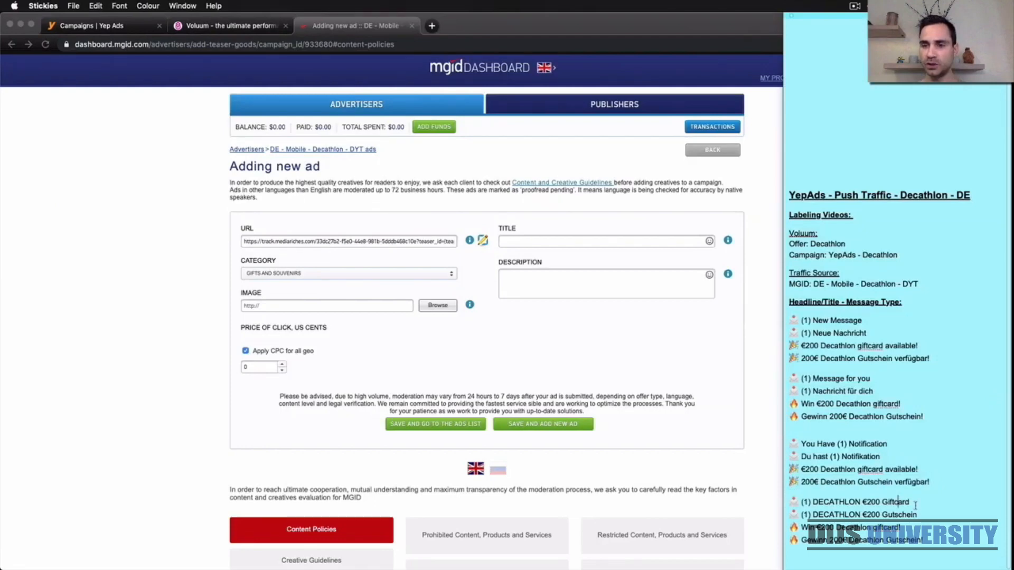
left_click_drag(921, 514, 791, 512)
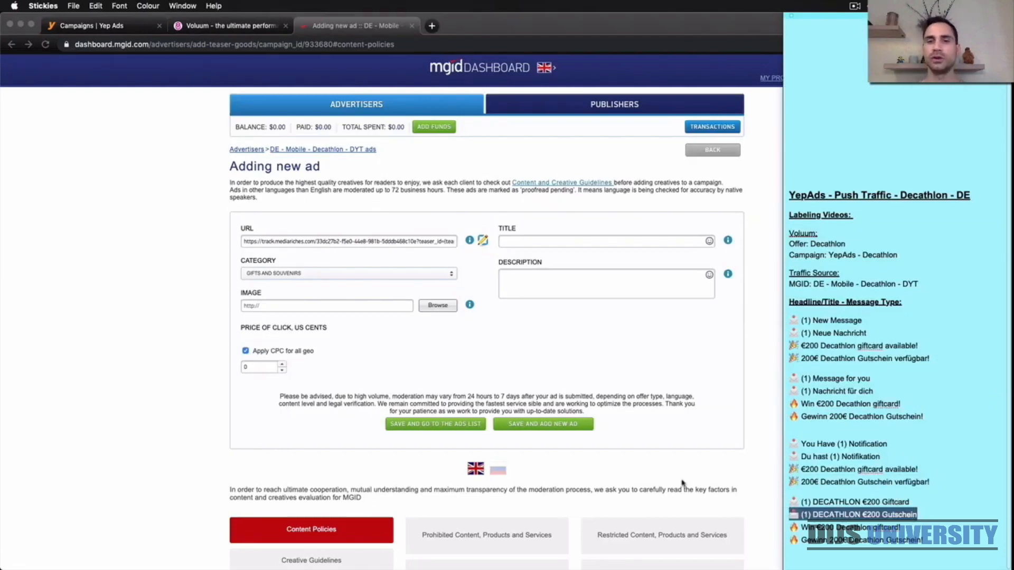
left_click(536, 246)
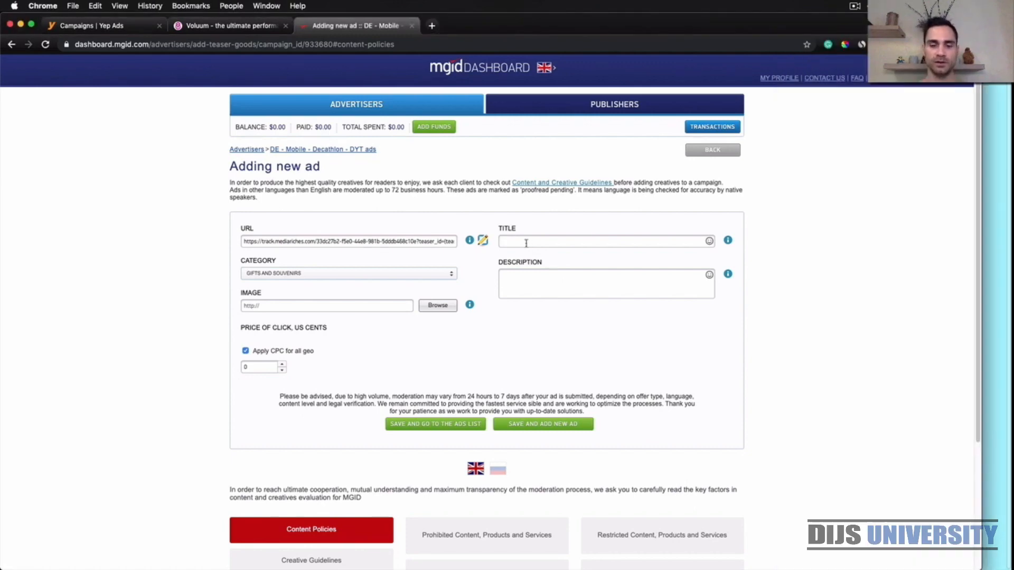
key("super+v")
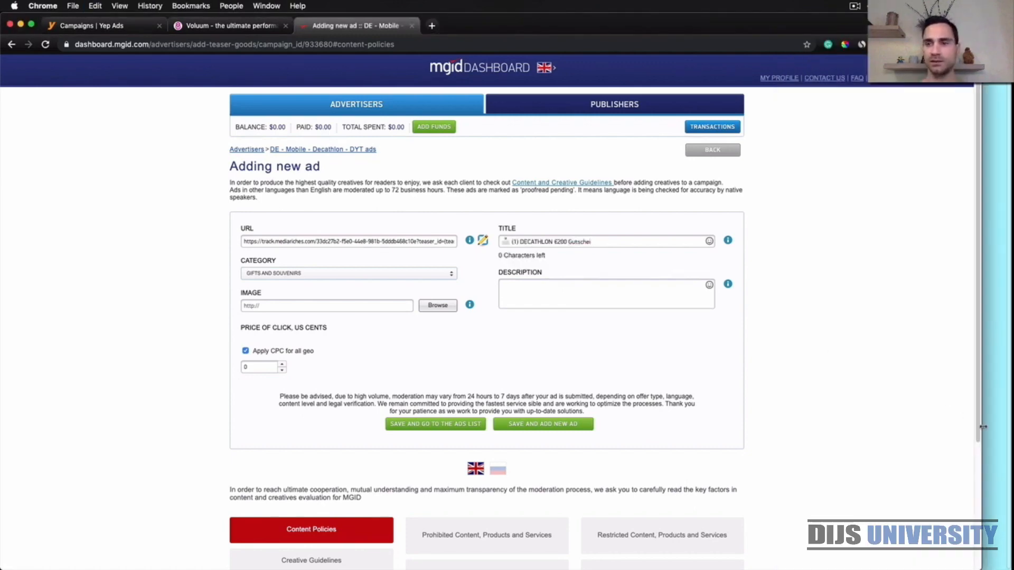
- Copy the line "Gewinn 200€ Decathlon Gutschein!" with its fire emoji from the Stickies note into the fourth ad's description
left_click(983, 427)
left_click_drag(924, 540, 790, 540)
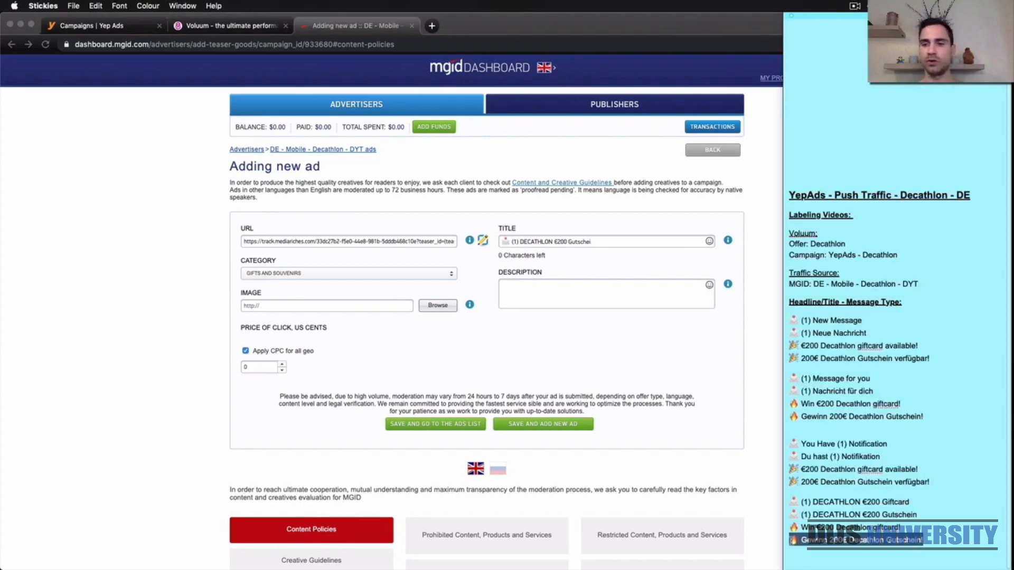
left_click(539, 293)
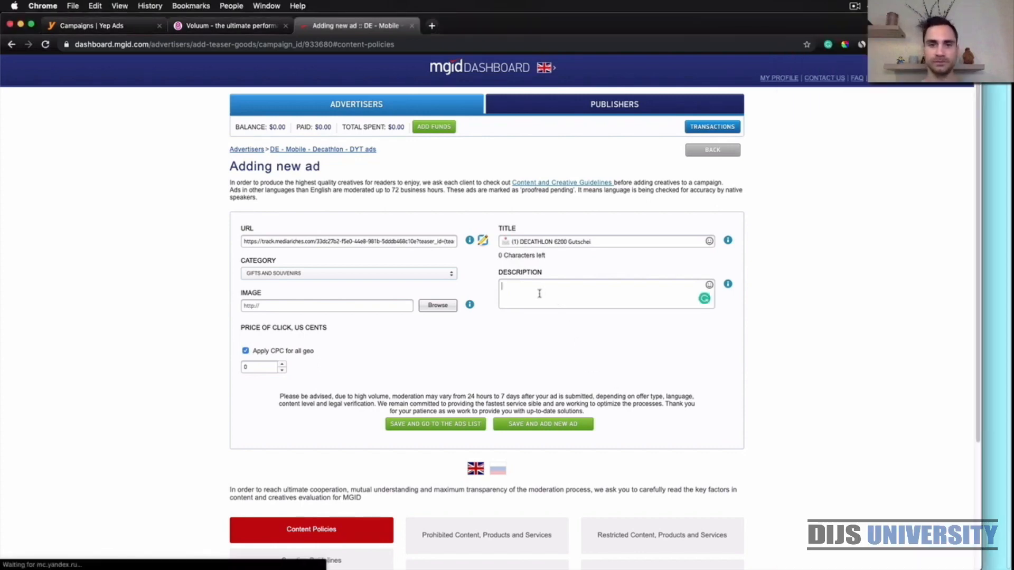
key("super+v")
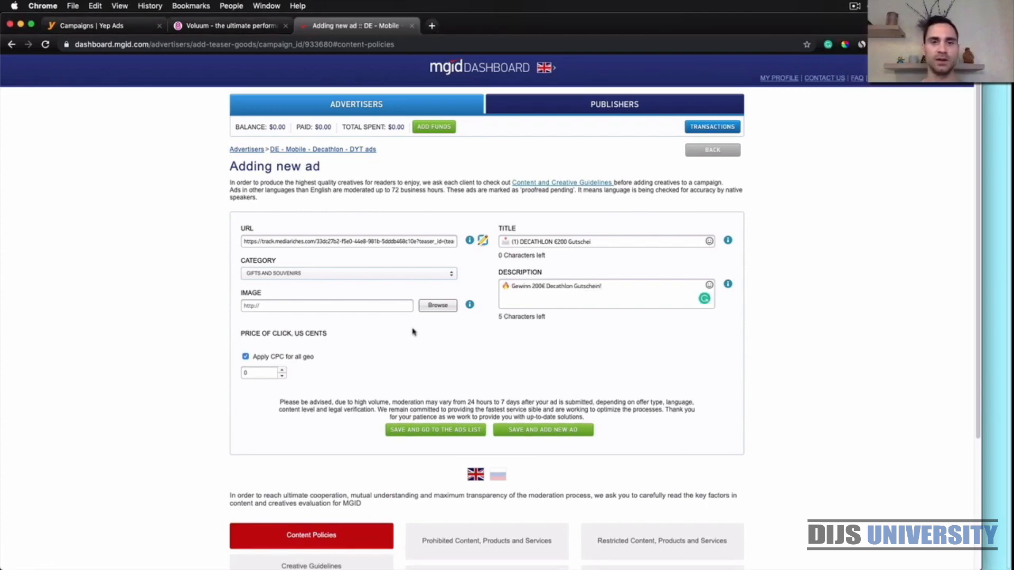
- Browse the Decathlon image folder and try to upload 0.png as the fourth ad's image
left_click(430, 310)
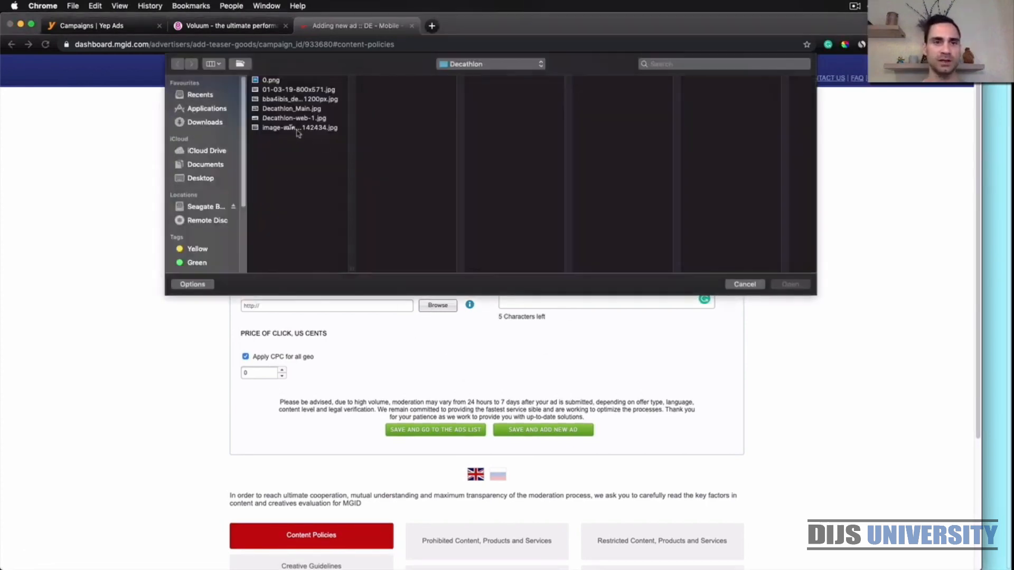
left_click(296, 128)
key("Up")
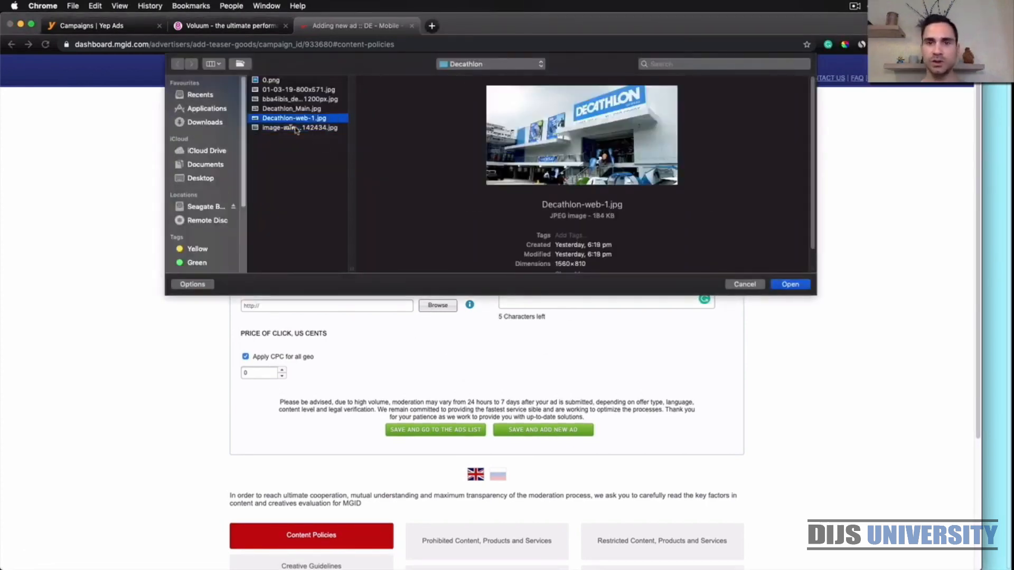
key("Up")
key("Up")
key("Up")
key("Up")
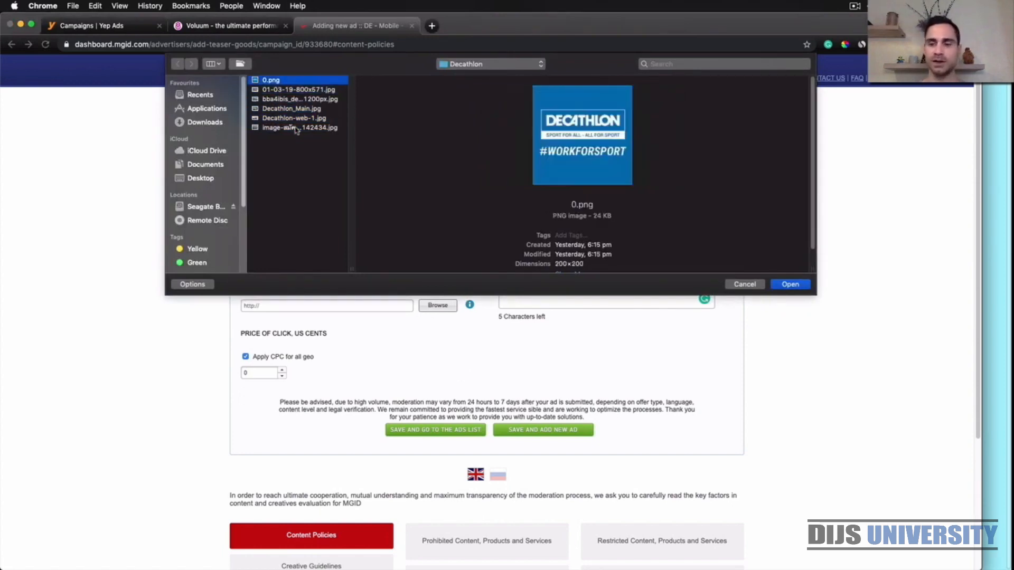
key("Return")
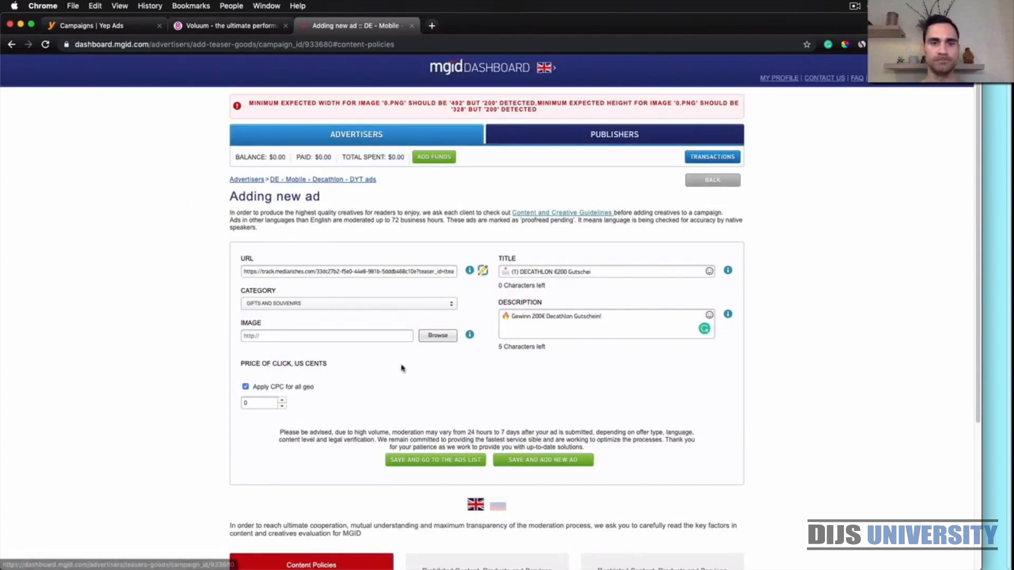
- Upload Decathlon-web-1.jpg from the Decathlon folder as the fourth ad's image
left_click(436, 336)
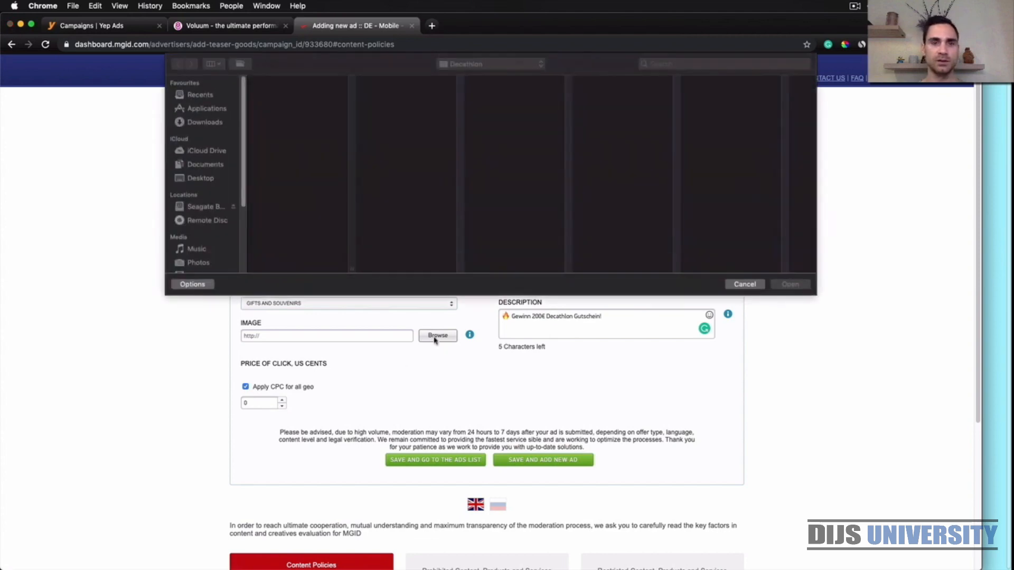
left_click(292, 129)
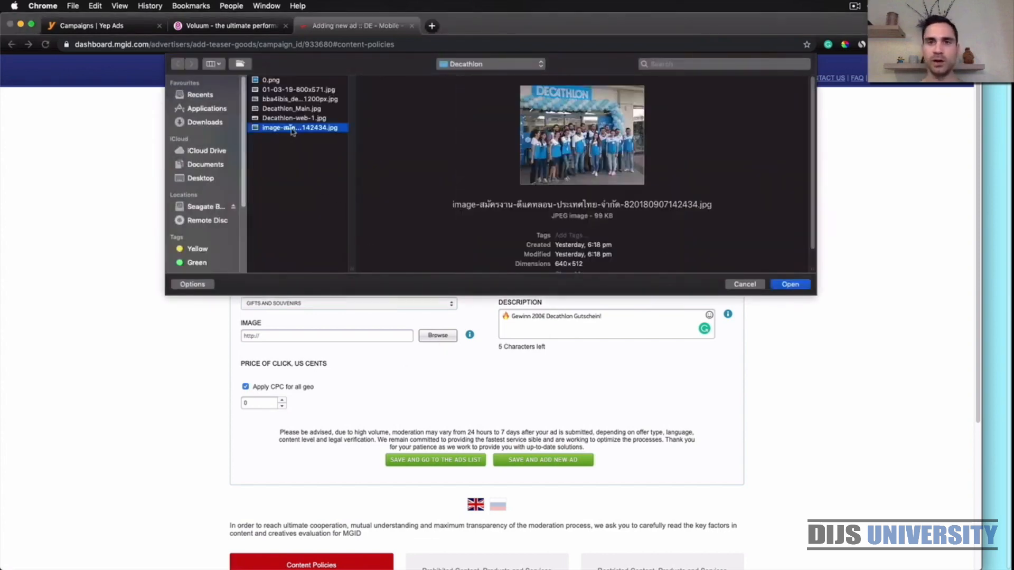
key("Up")
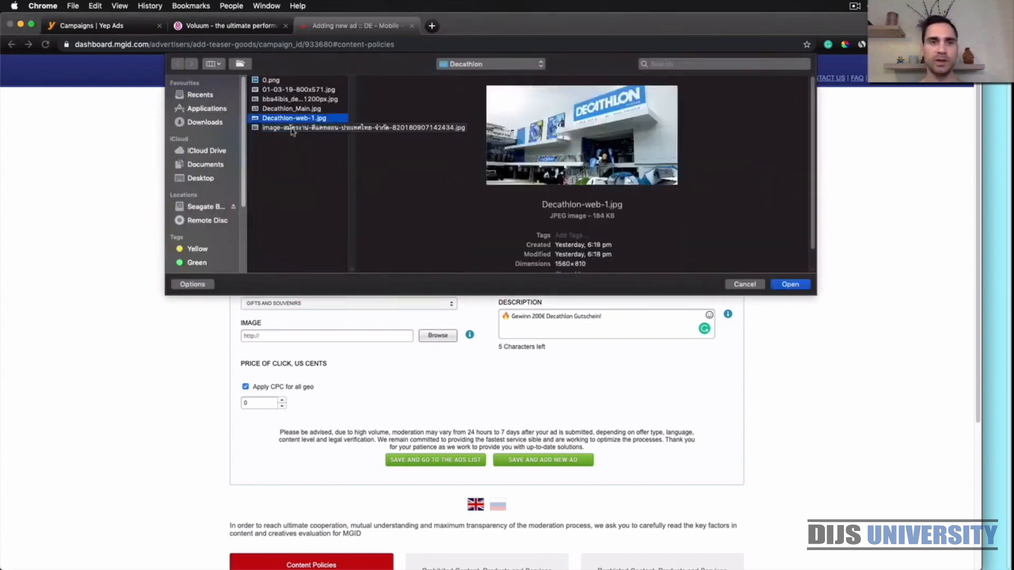
key("Return")
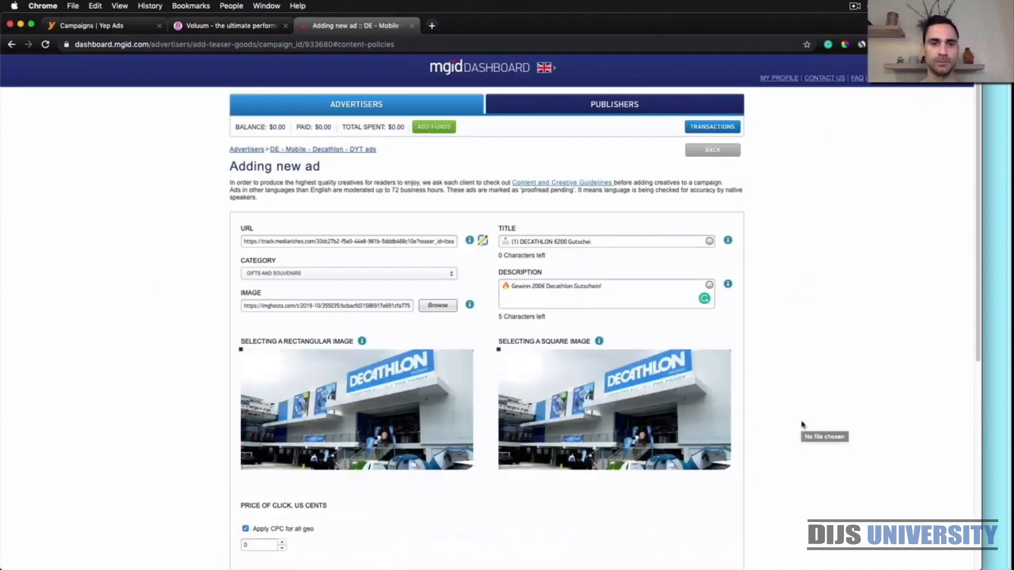
- Enlarge and shift the rectangular and square crops of the fourth ad's image to frame the DECATHLON sign and store entrance
scroll(181, 380, "down", 3)
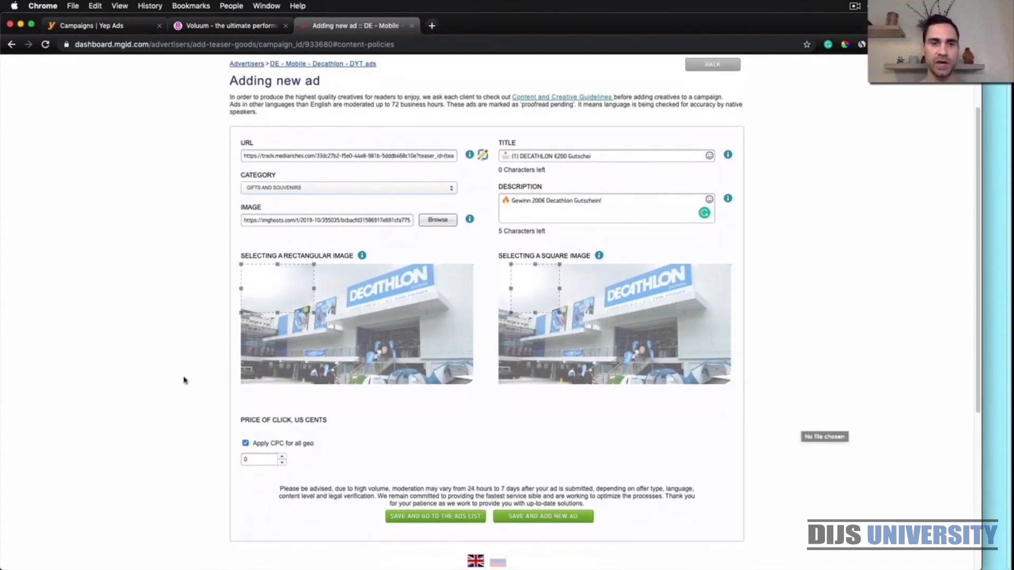
left_click_drag(315, 314, 430, 385)
left_click_drag(376, 359, 429, 365)
left_click_drag(643, 353, 659, 352)
left_click_drag(657, 351, 663, 351)
- Disable the all-geo CPC for the fourth ad, set the German-speaking CPC to 0.3 US cents, and save the ad
scroll(804, 390, "down", 3)
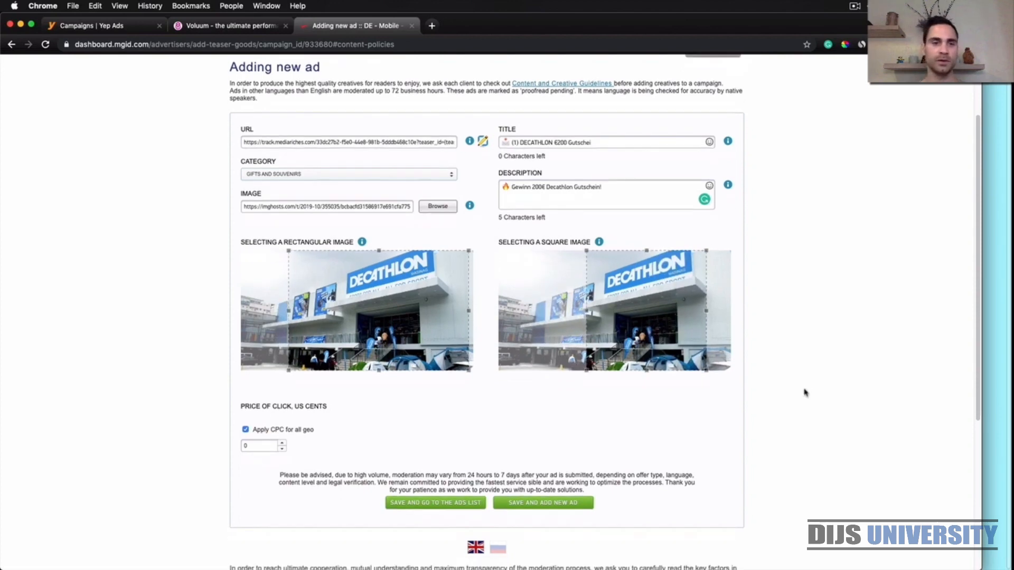
left_click(254, 380)
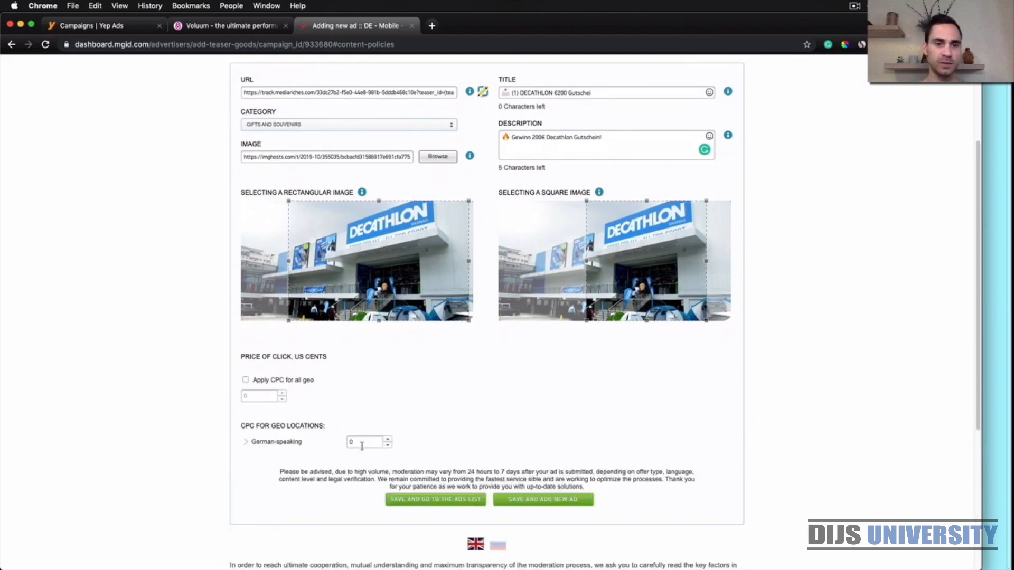
left_click(388, 440)
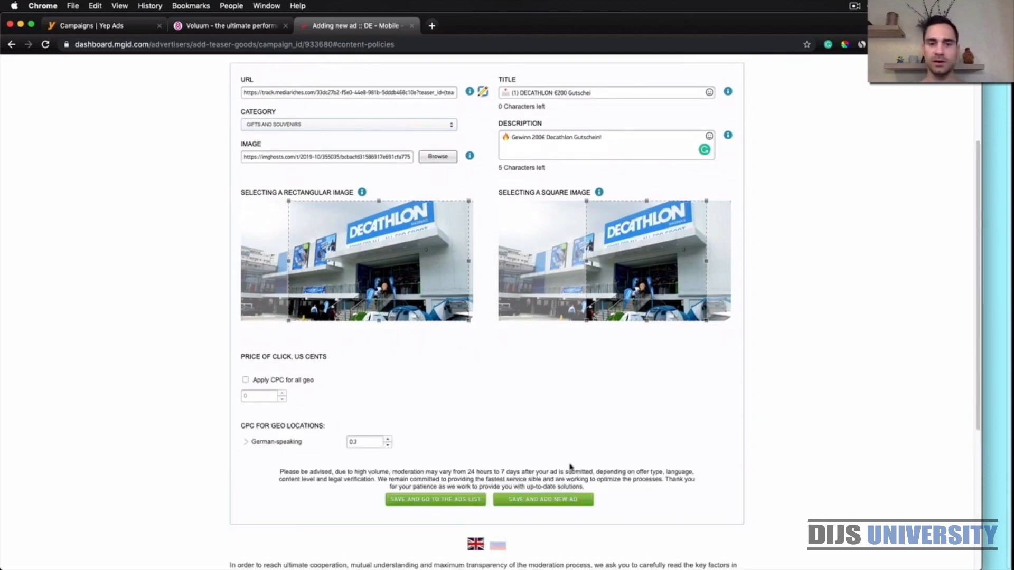
left_click(537, 501)
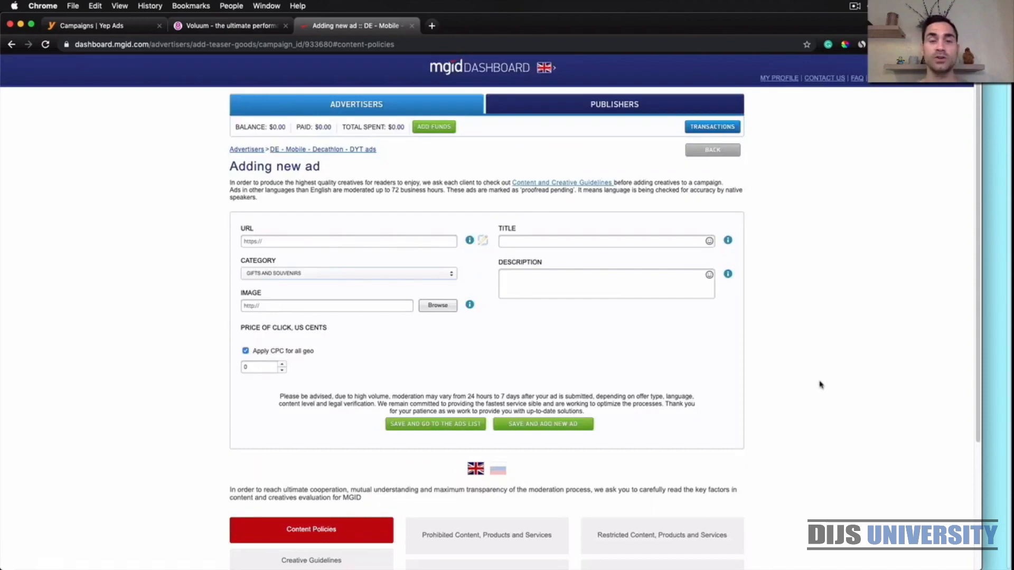
- Open the ads list of the DE - Mobile - Decathlon - DYT campaign and review the images, texts, CPC and URLs of its ads
left_click(288, 152)
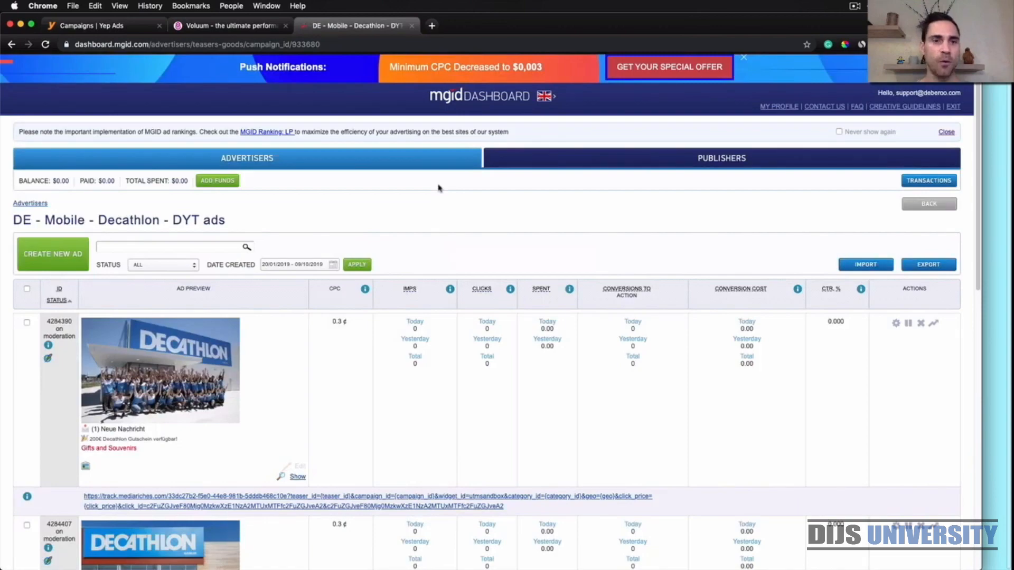
scroll(438, 188, "down", 1)
scroll(438, 251, "down", 5)
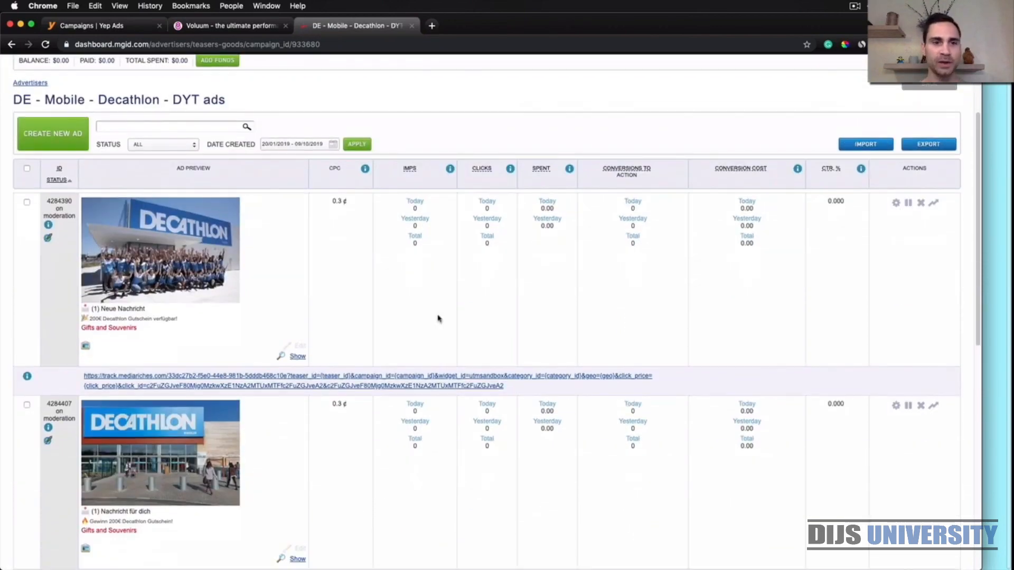
scroll(437, 317, "down", 10)
scroll(438, 318, "down", 12)
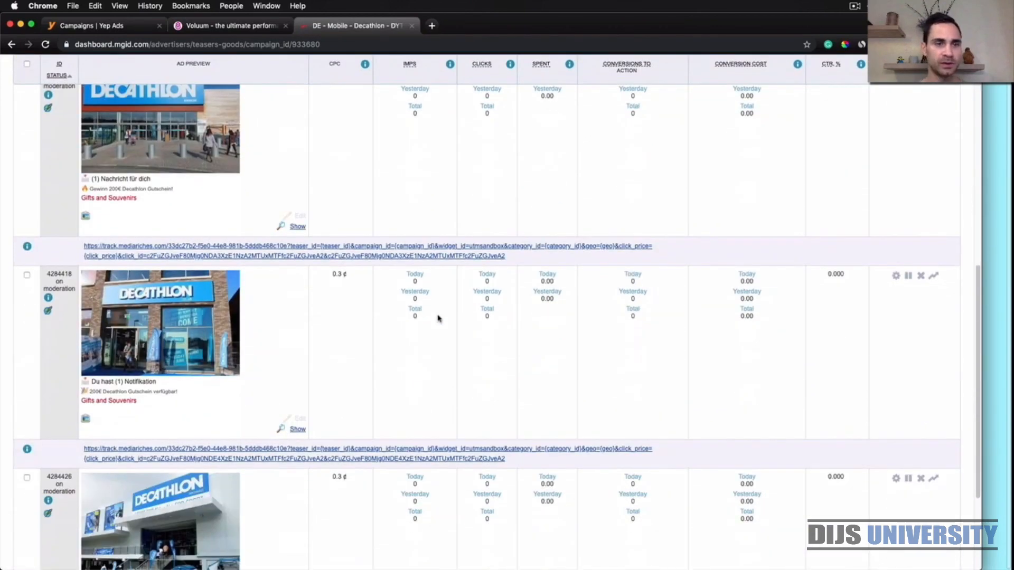
scroll(412, 428, "up", 11)
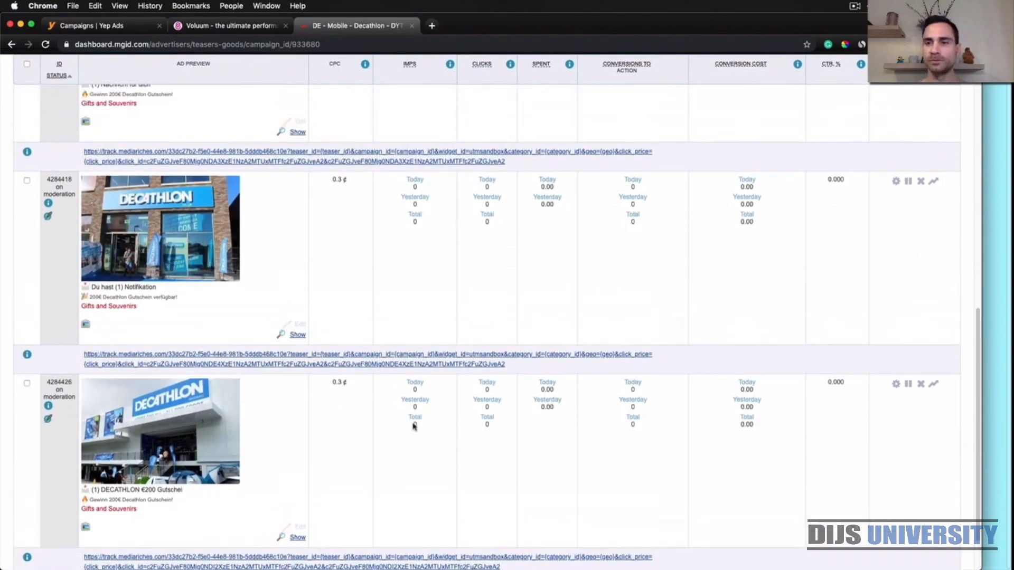
scroll(413, 431, "up", 13)
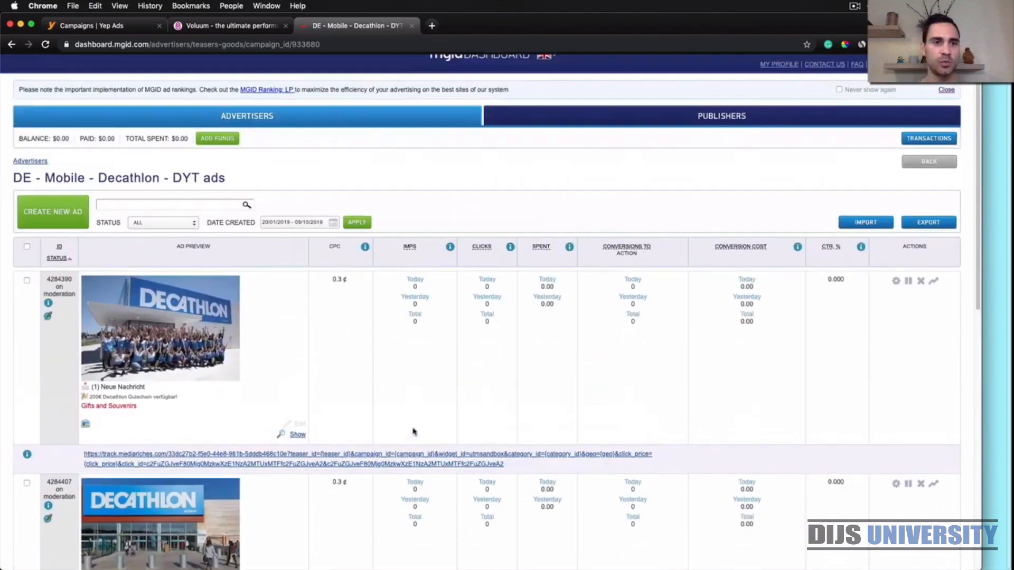
scroll(413, 431, "down", 11)
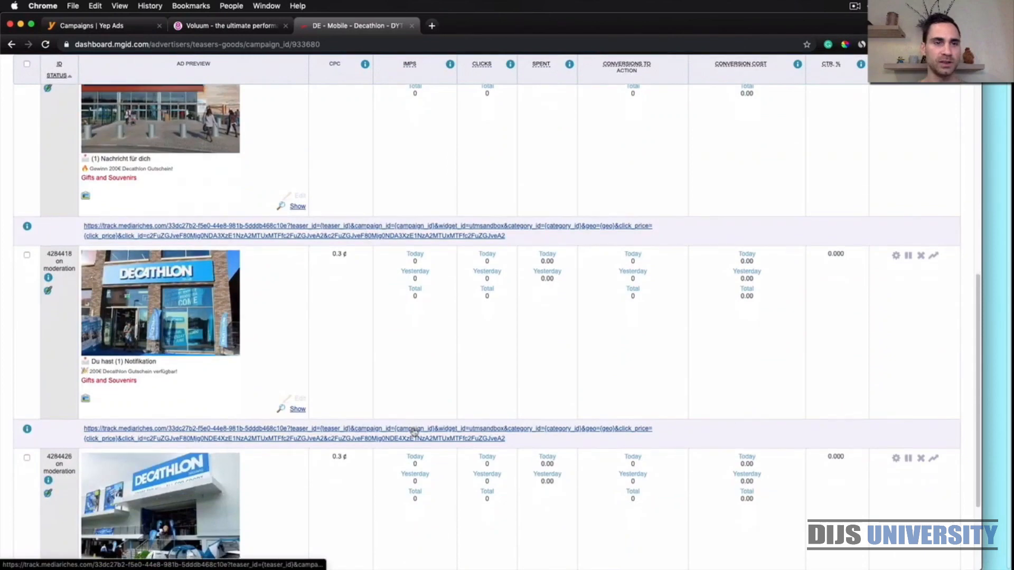
scroll(414, 431, "down", 9)
scroll(414, 432, "up", 1)
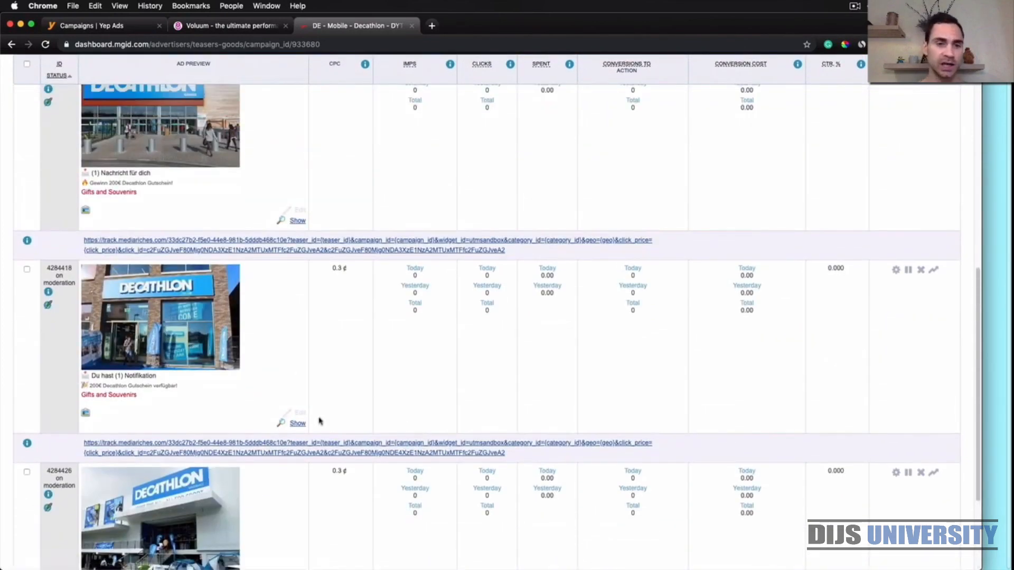
- Preview the first ad, "(1) Neue Nachricht", in its widget and close the preview
scroll(323, 407, "up", 4)
scroll(326, 407, "up", 9)
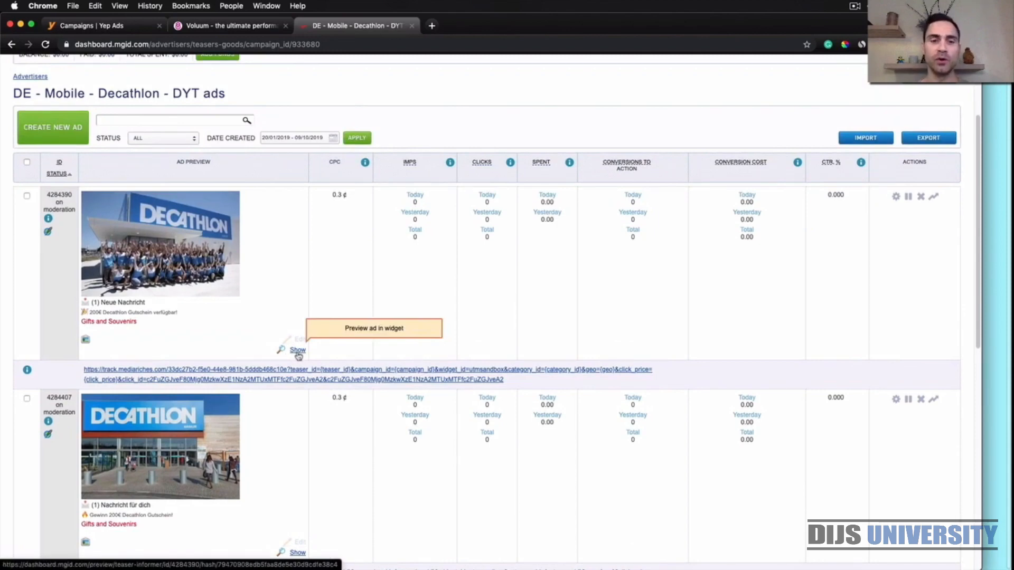
left_click(298, 352)
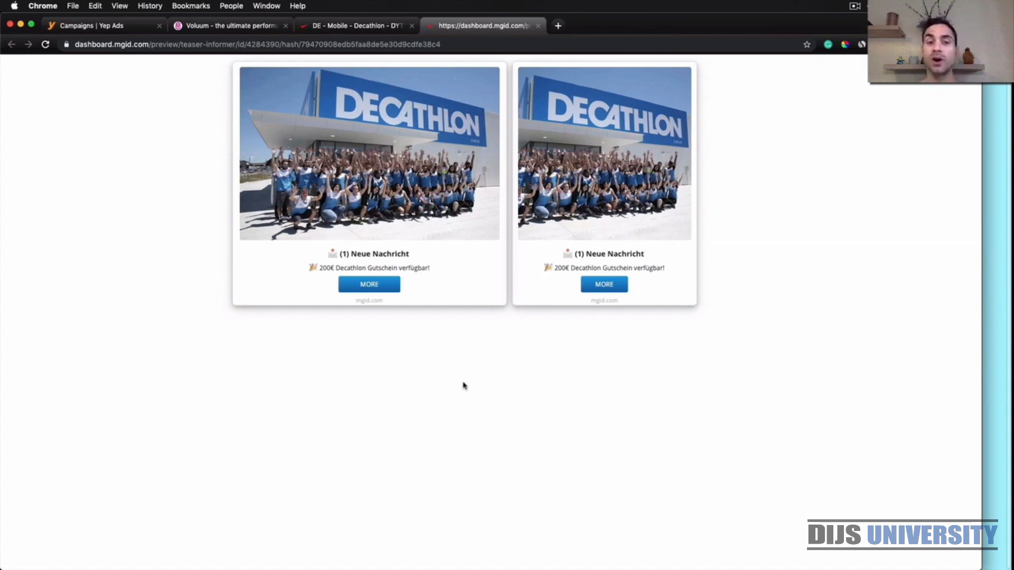
left_click(538, 26)
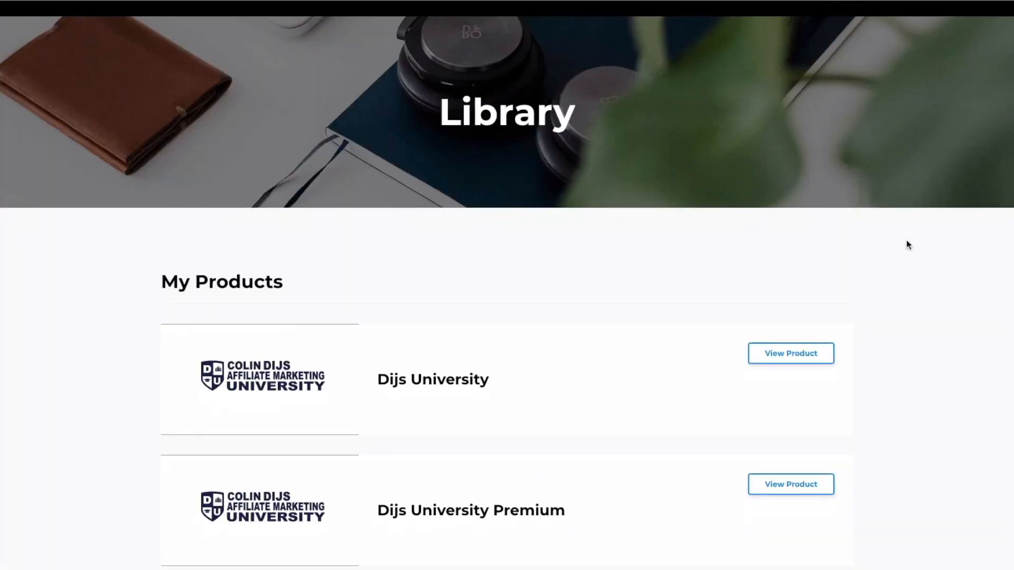
- Look through the Dijs University site's CPA marketing course, its network and traffic source categories, and the Facebook and Zeropark lessons
scroll(907, 241, "down", 2)
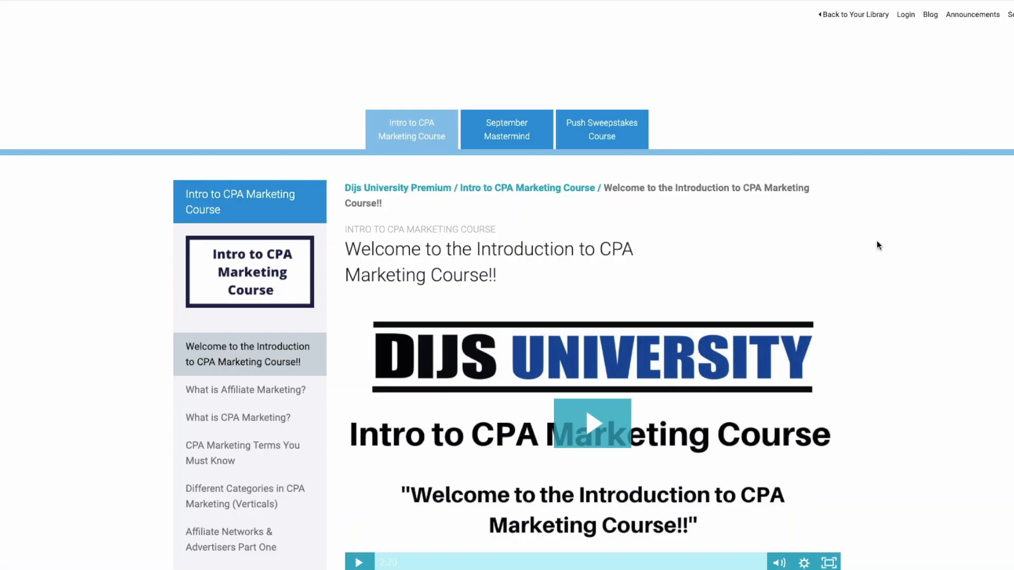
scroll(877, 241, "down", 2)
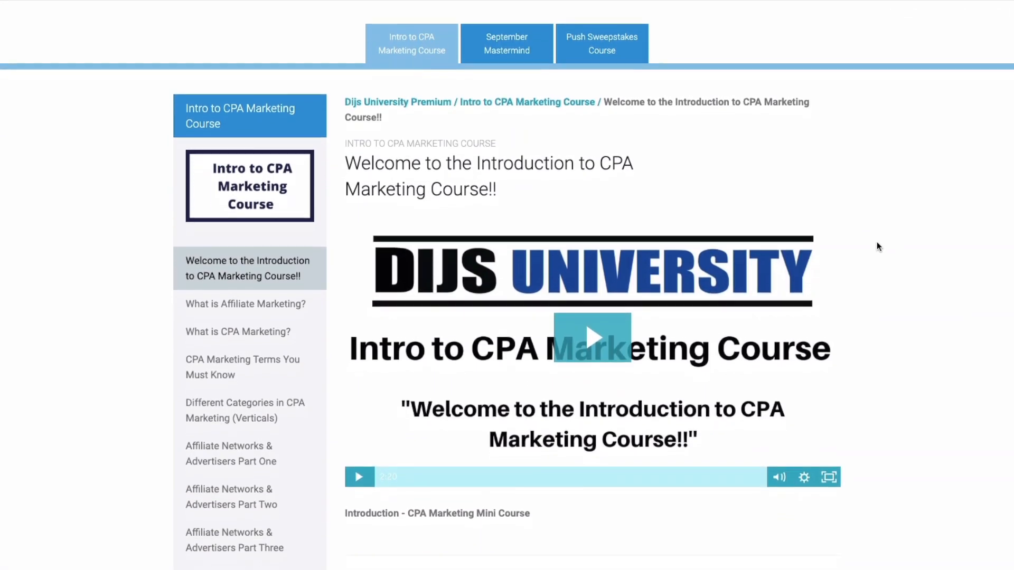
scroll(877, 243, "down", 2)
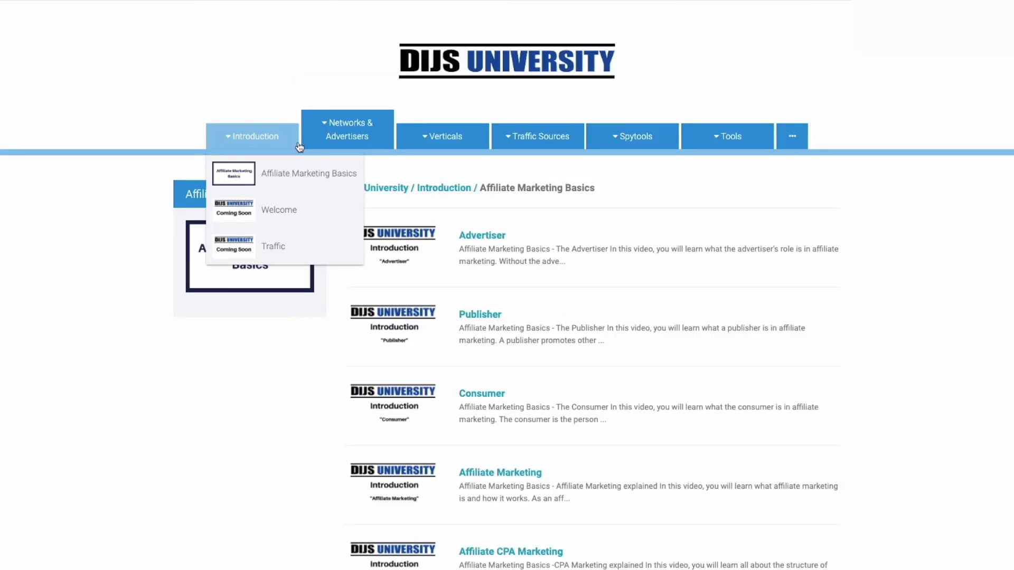
mouse_move(345, 147)
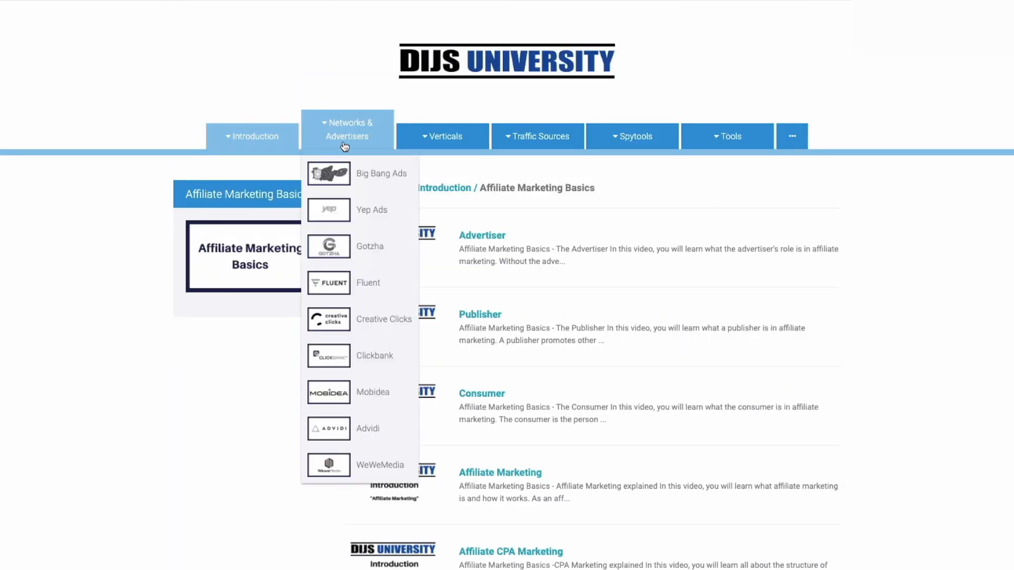
mouse_move(443, 146)
mouse_move(500, 146)
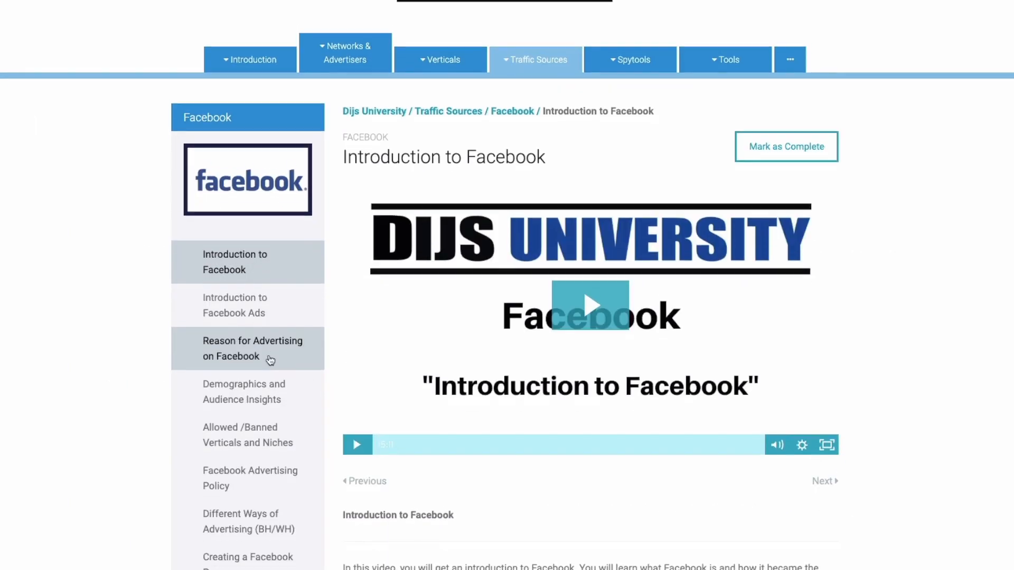
scroll(270, 361, "down", 3)
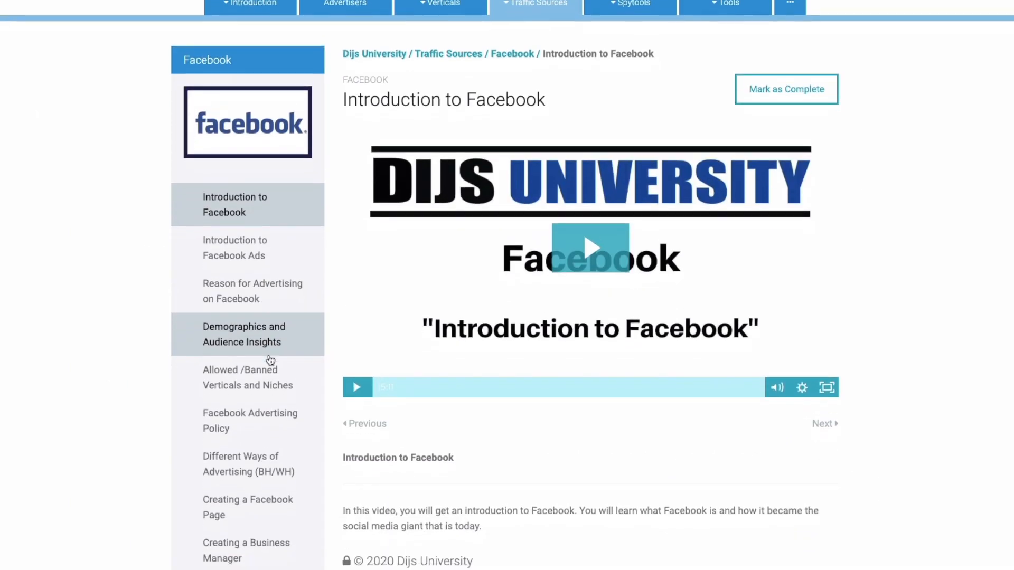
scroll(270, 360, "down", 2)
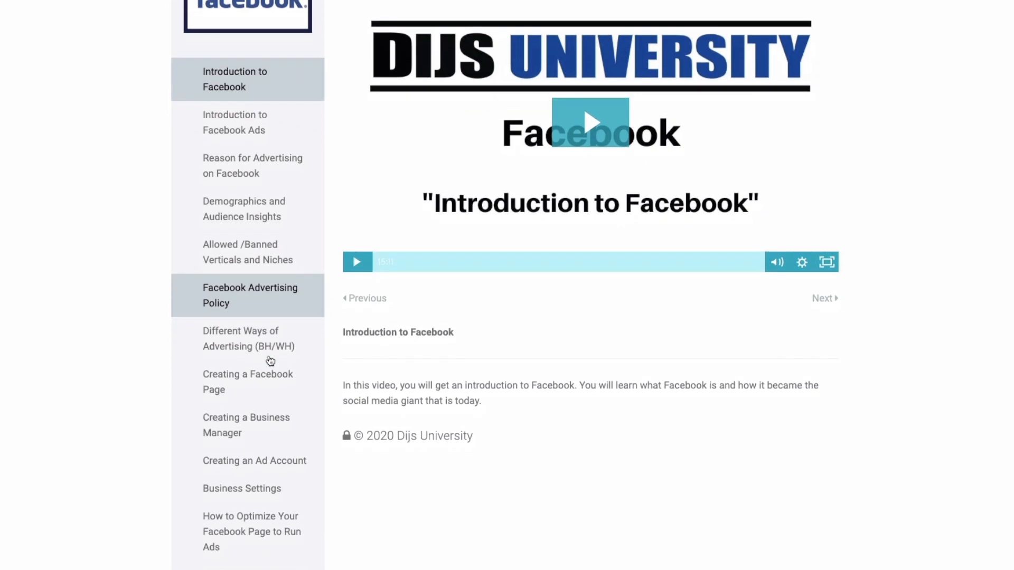
scroll(269, 361, "down", 5)
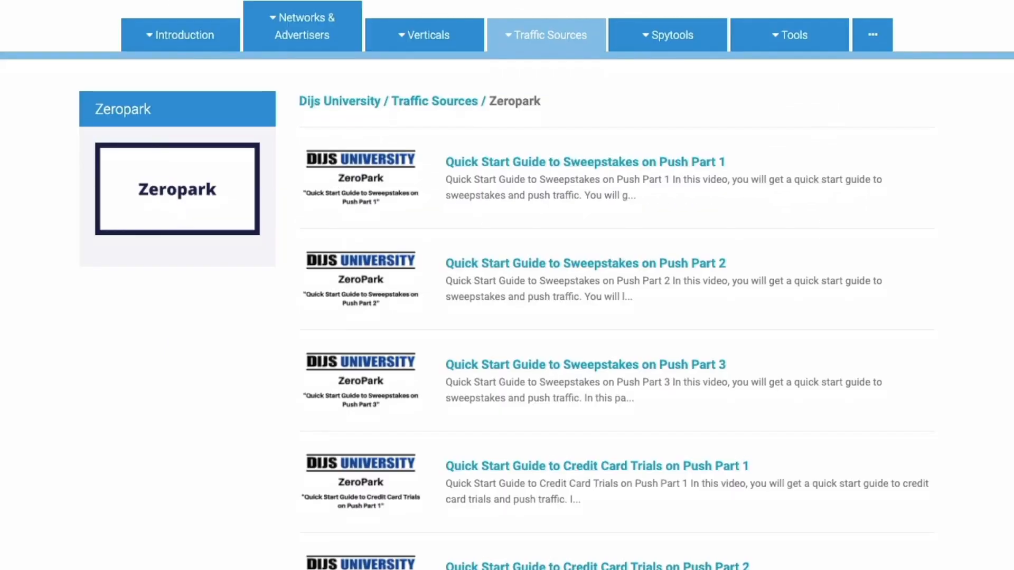
scroll(507, 286, "down", 4)
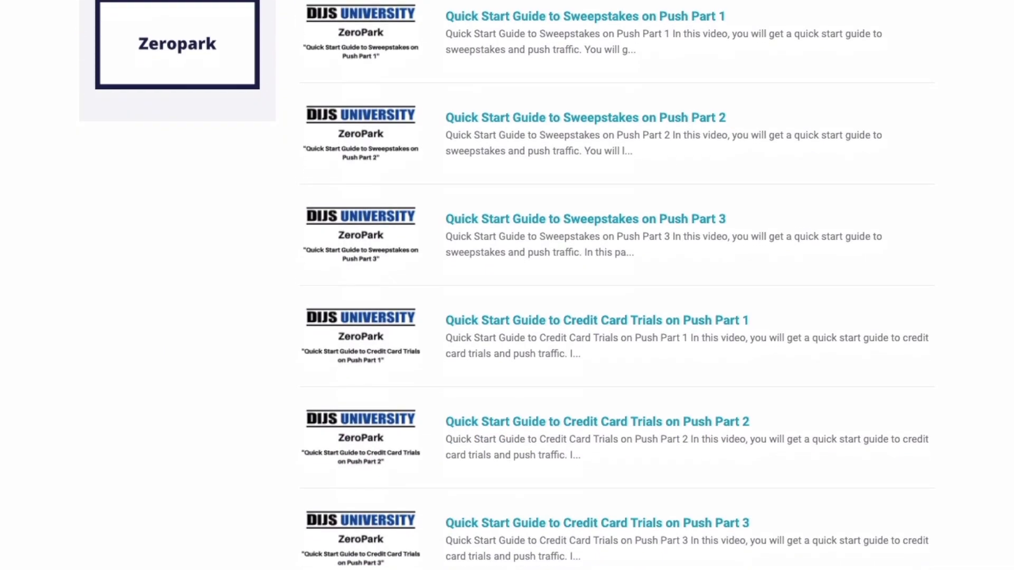
scroll(507, 285, "up", 3)
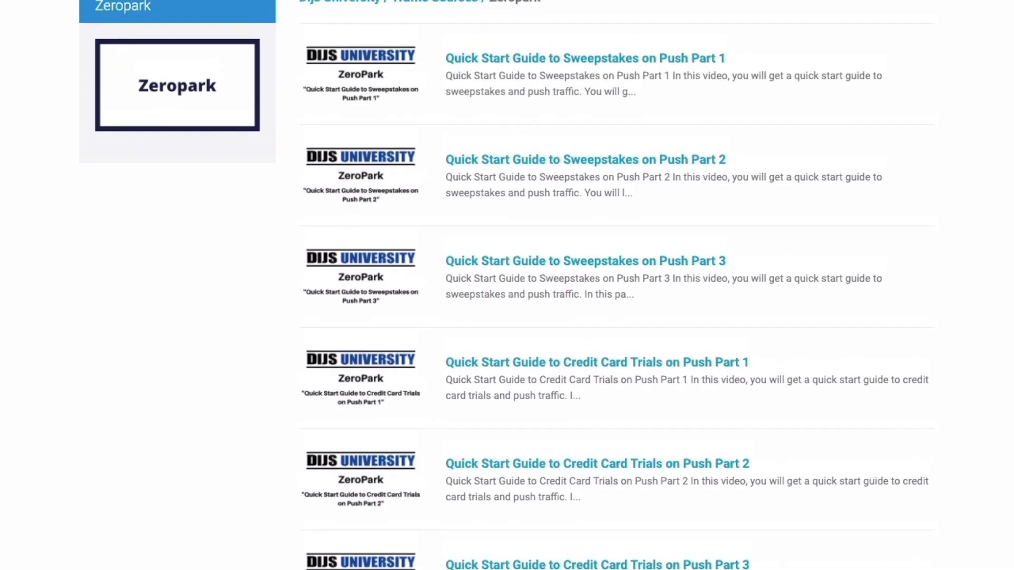